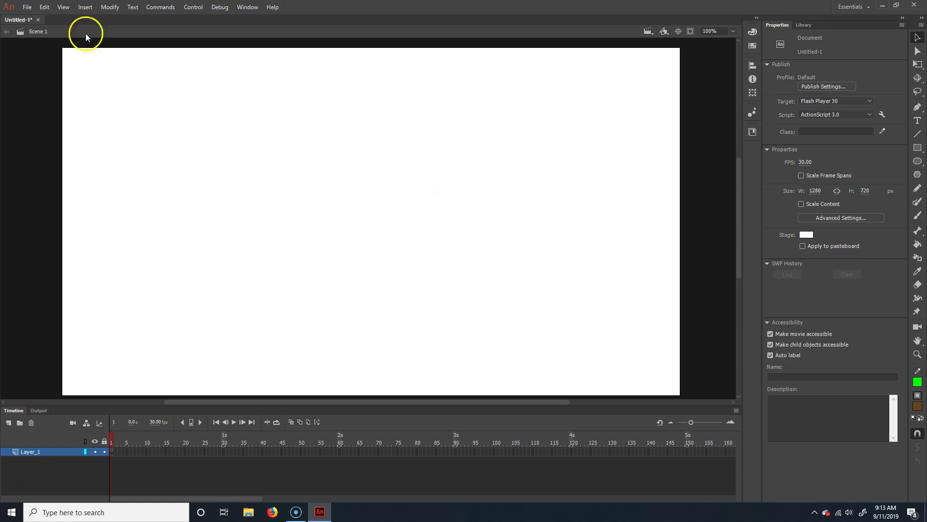
- Create an HD 1280 × 720 ActionScript 3.0 document at 24 fps and close the Untitled-1 document without saving
click(27, 7)
click(33, 17)
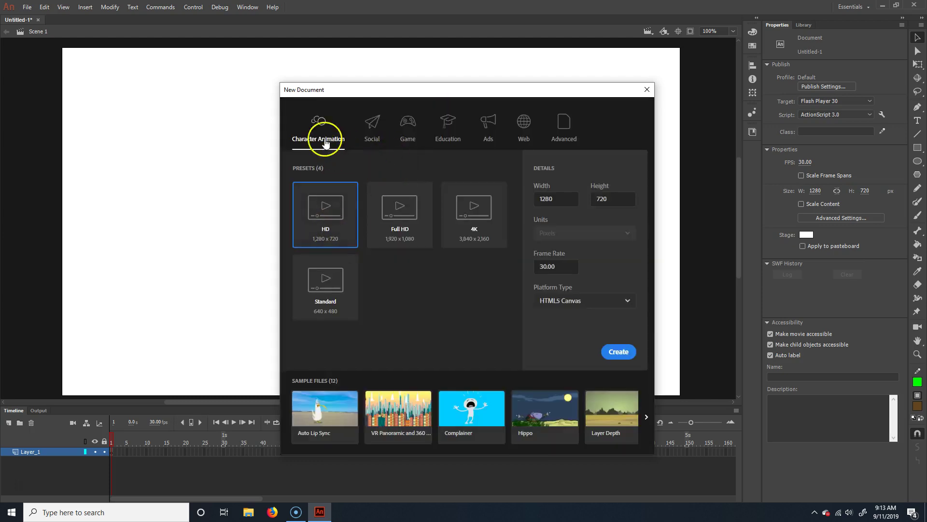
click(579, 301)
click(562, 321)
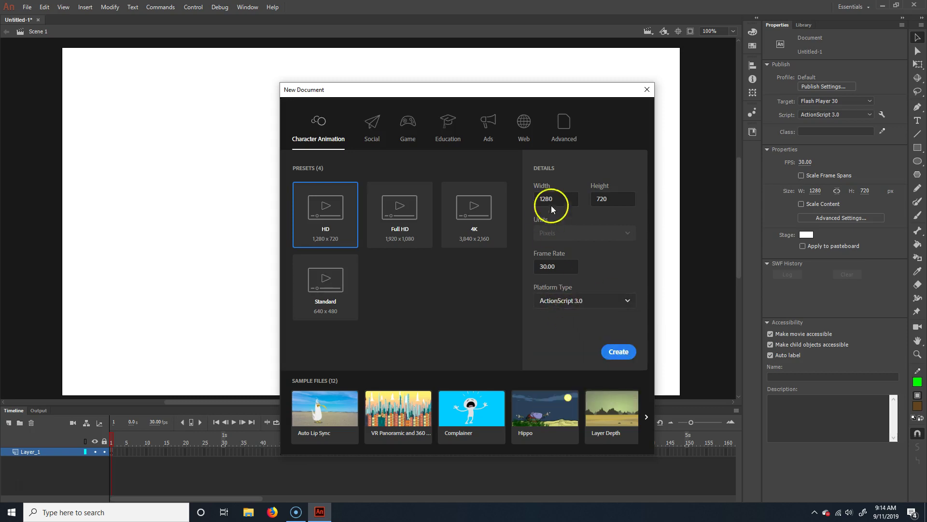
click(566, 266)
text(24)
click(622, 351)
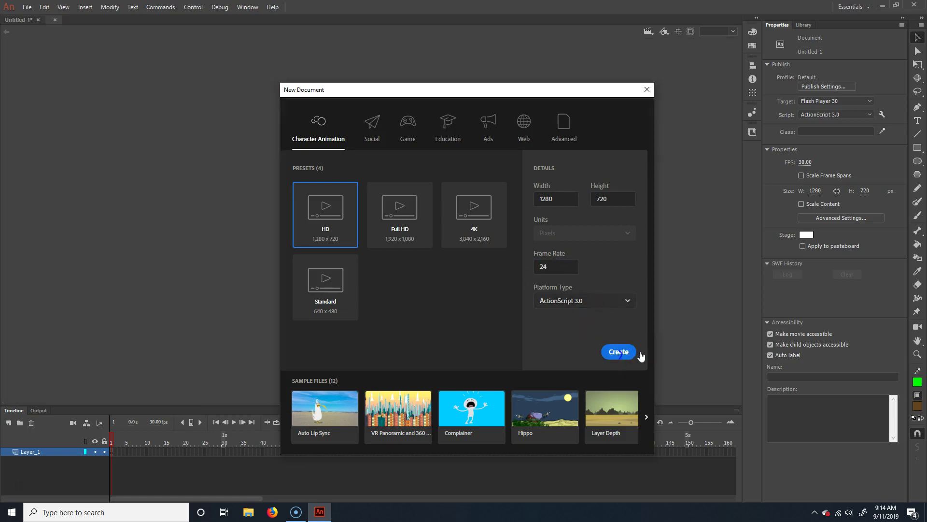
click(683, 286)
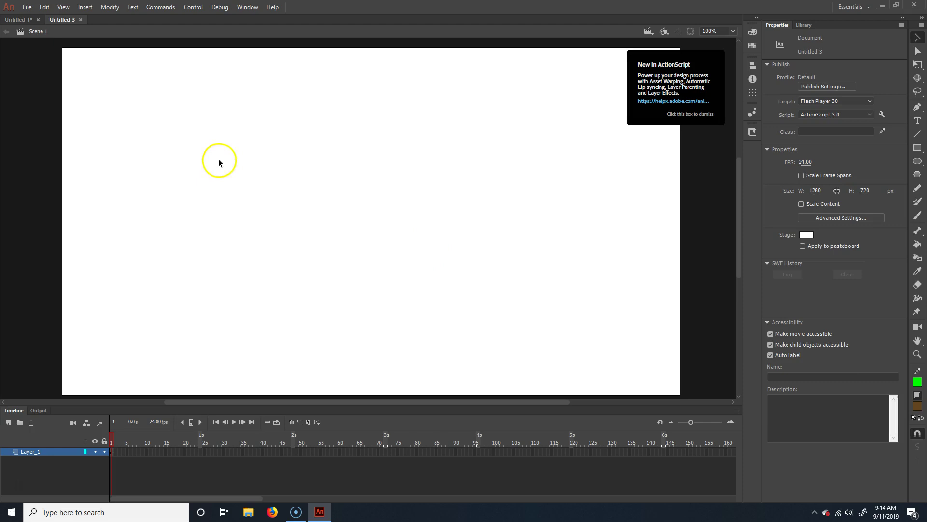
click(39, 20)
click(480, 268)
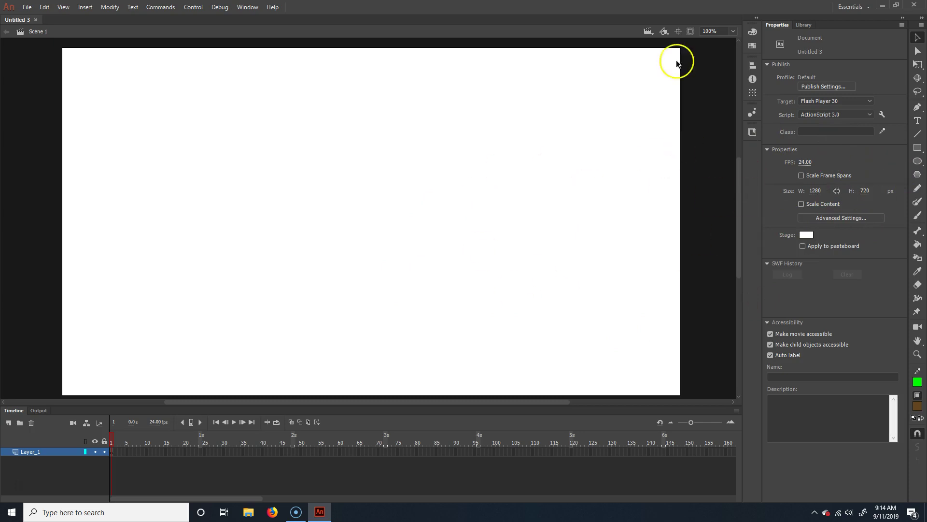
- Import kidSketch_v02.png to the stage
click(26, 7)
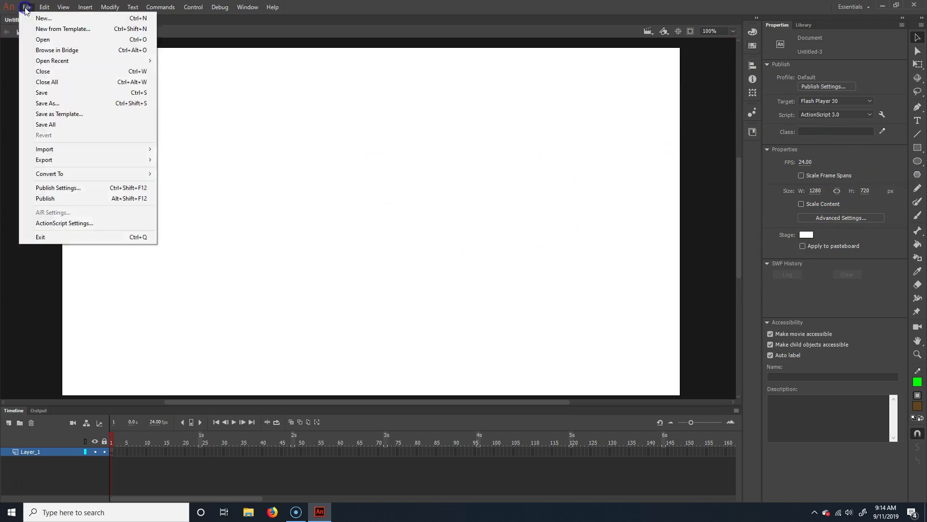
mouse_move(72, 149)
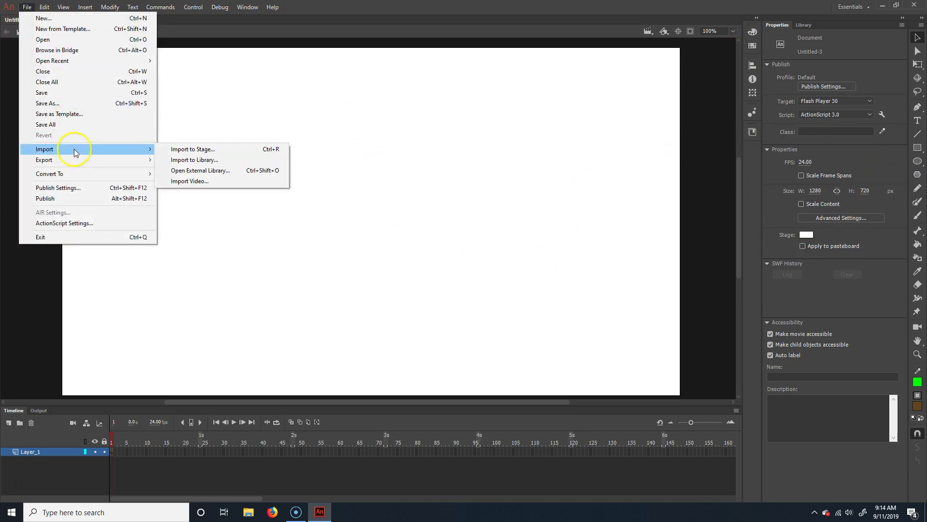
click(211, 151)
click(277, 74)
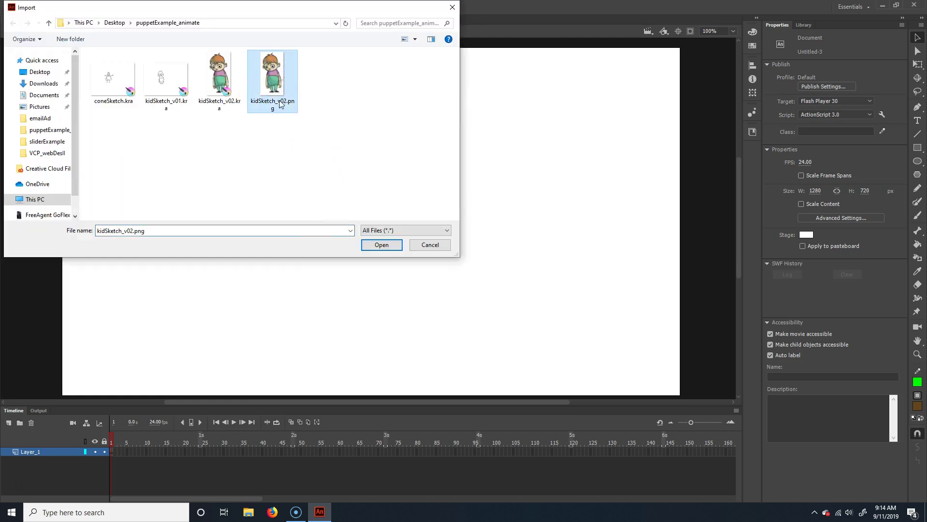
click(382, 244)
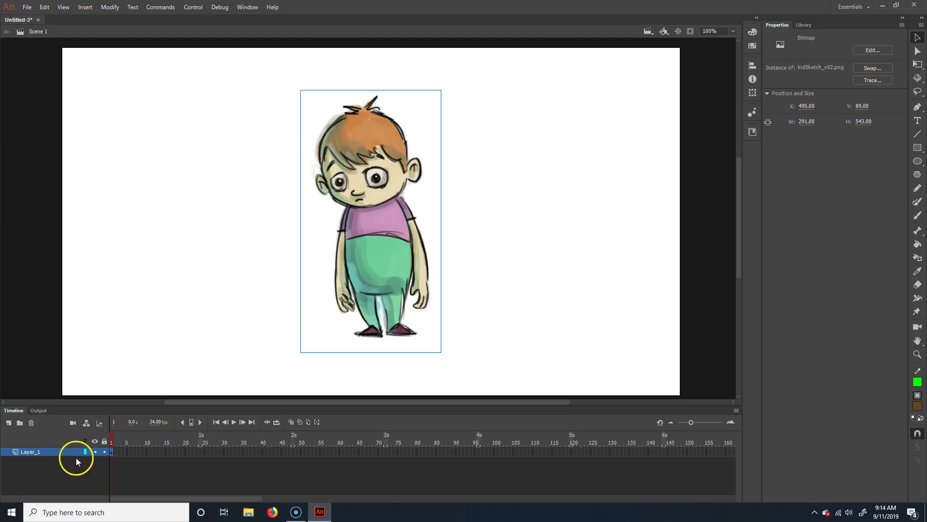
- Make the sketch layer semi-transparent through its layer properties
click(45, 452)
click(48, 465)
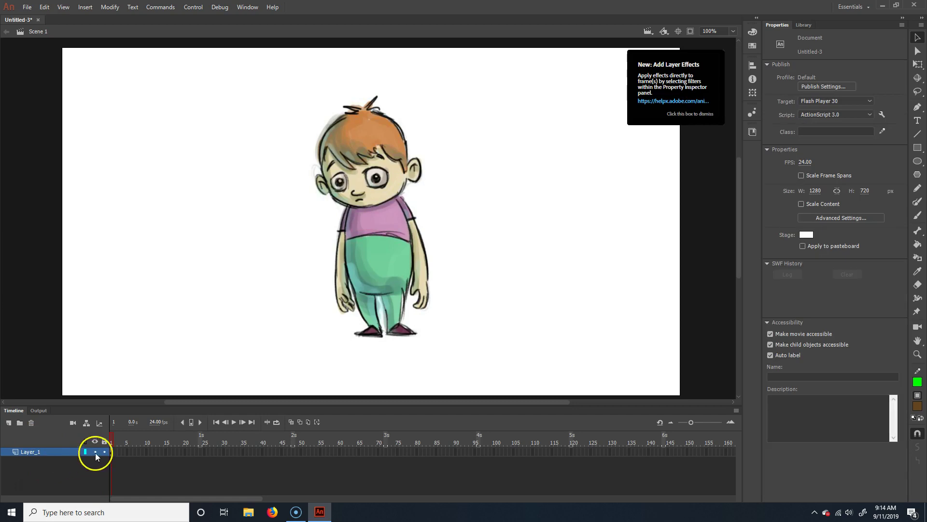
double_click(15, 452)
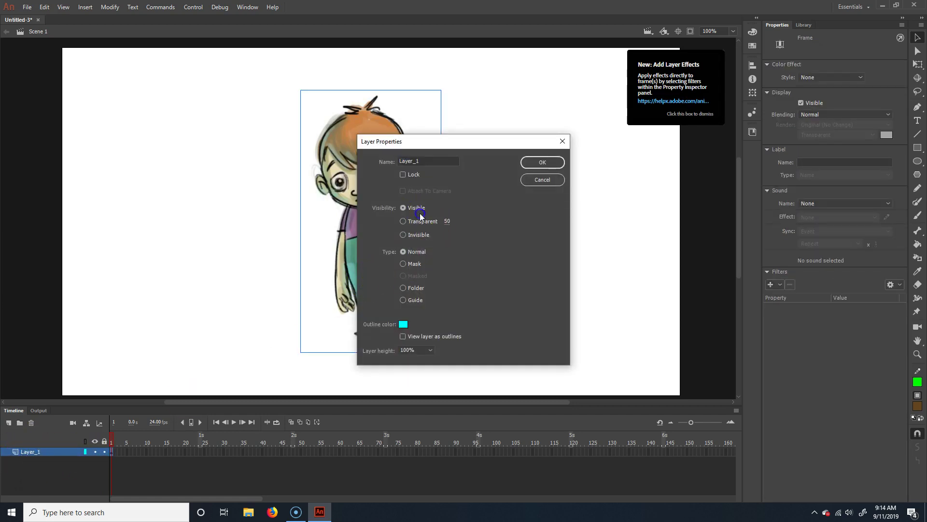
click(450, 221)
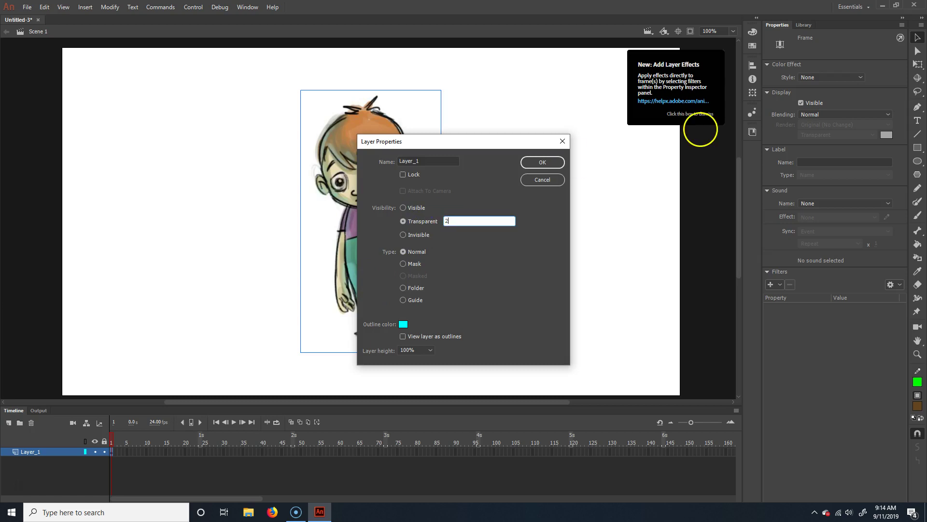
key(Return)
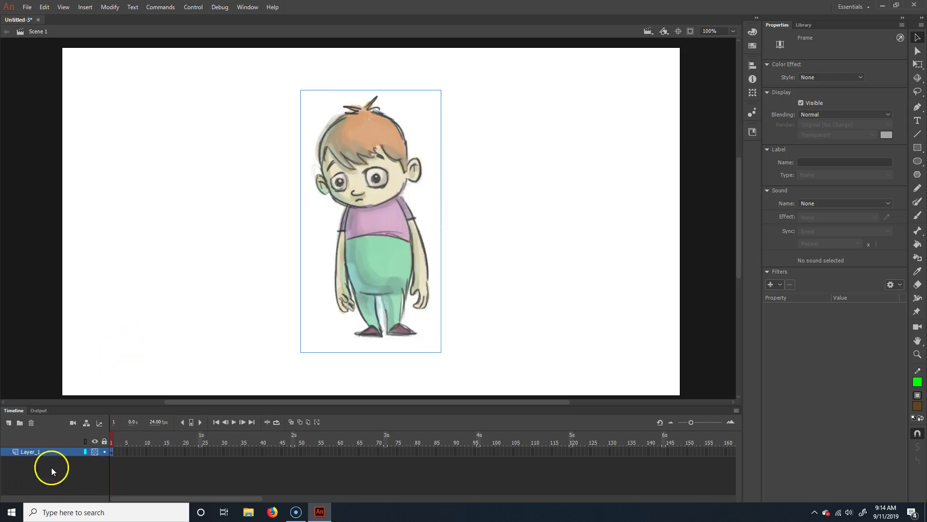
- Lock the sketch layer and rename it "reference"
click(105, 452)
drag(409, 235, 465, 167)
double_click(27, 452)
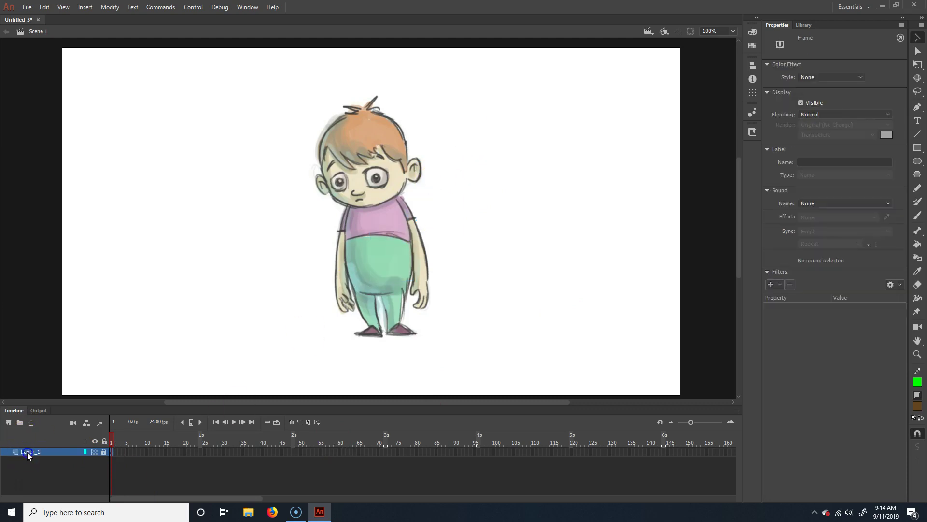
text(reference)
key(Return)
- Add a new layer above the reference layer and move the SkypeBridge.exe error dialog off the canvas
click(8, 423)
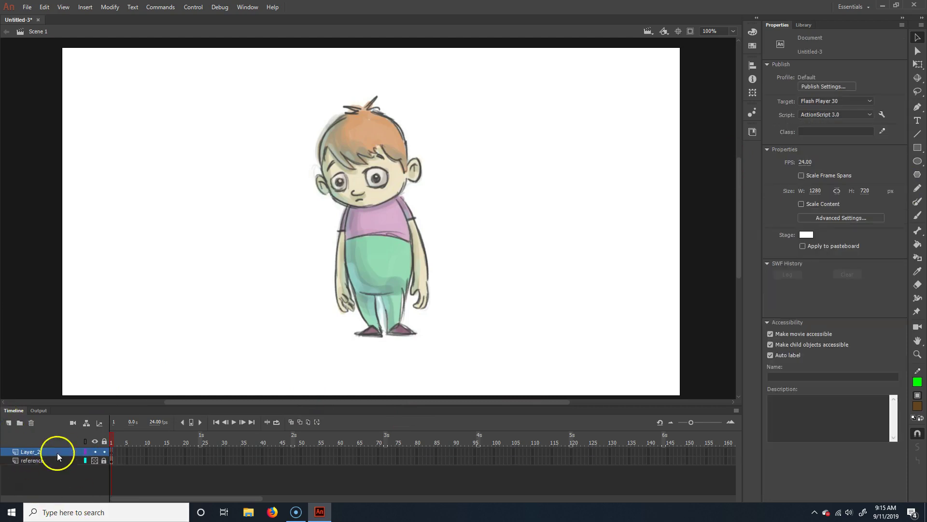
click(375, 151)
key(ctrl+=)
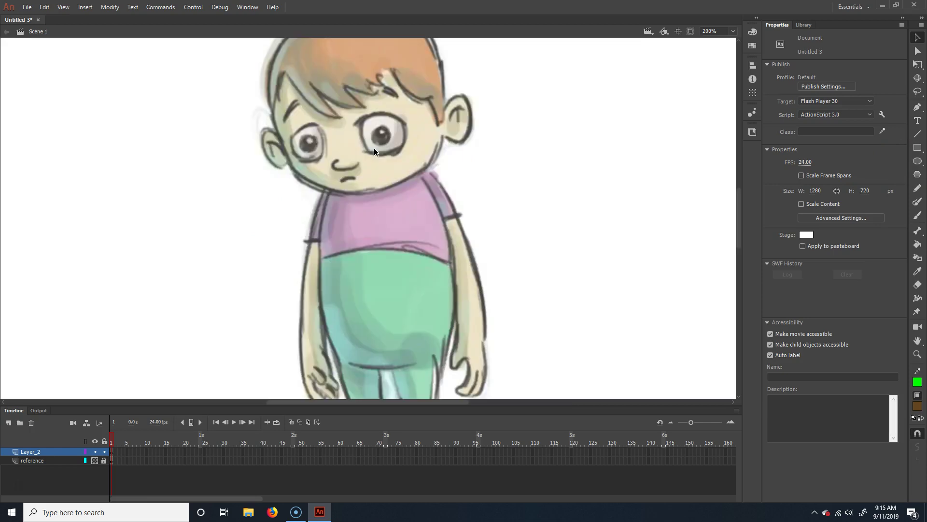
drag(405, 136, 430, 234)
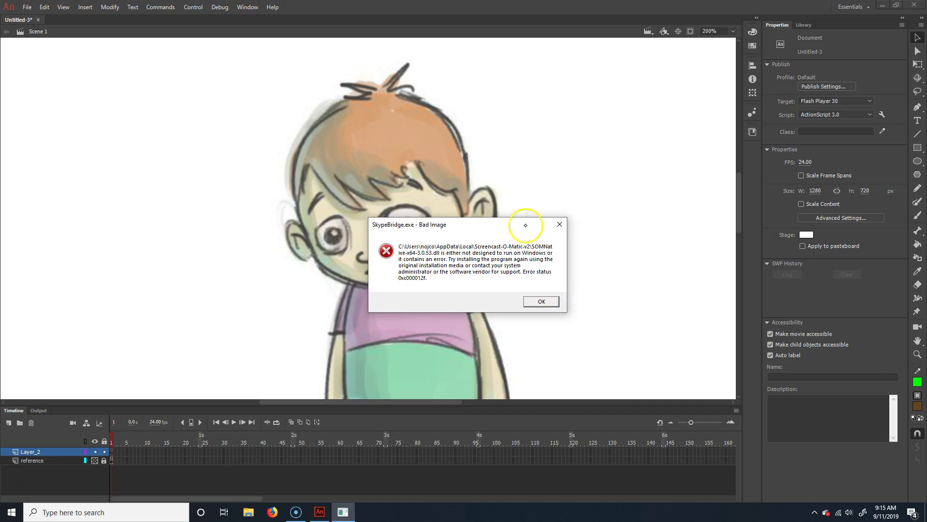
drag(496, 221, 926, 220)
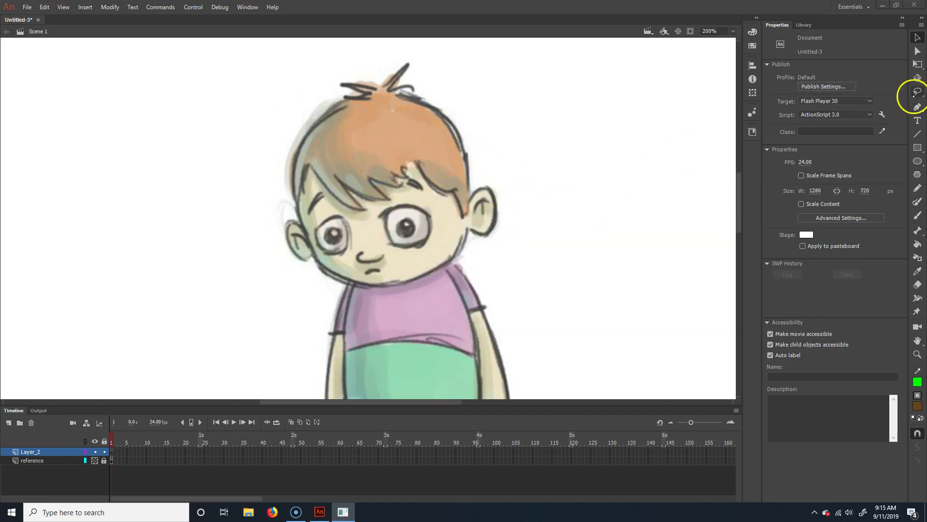
- Trace the boy's torso as a closed green outline with the Pencil tool, extending its top up behind the face
click(917, 202)
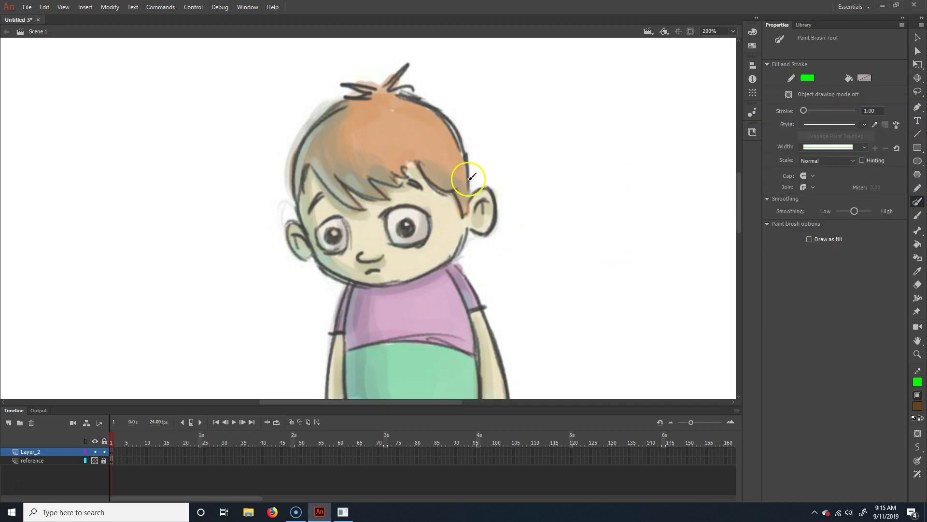
click(917, 188)
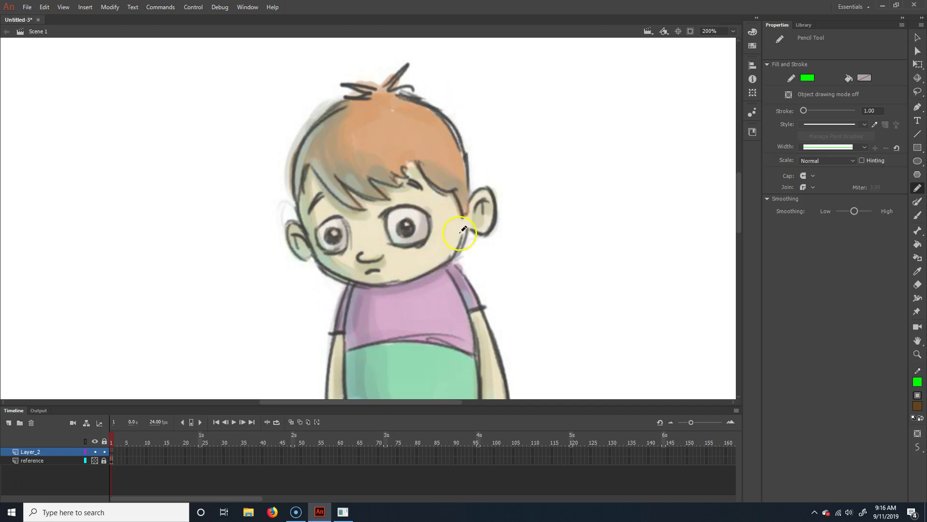
drag(460, 290, 461, 140)
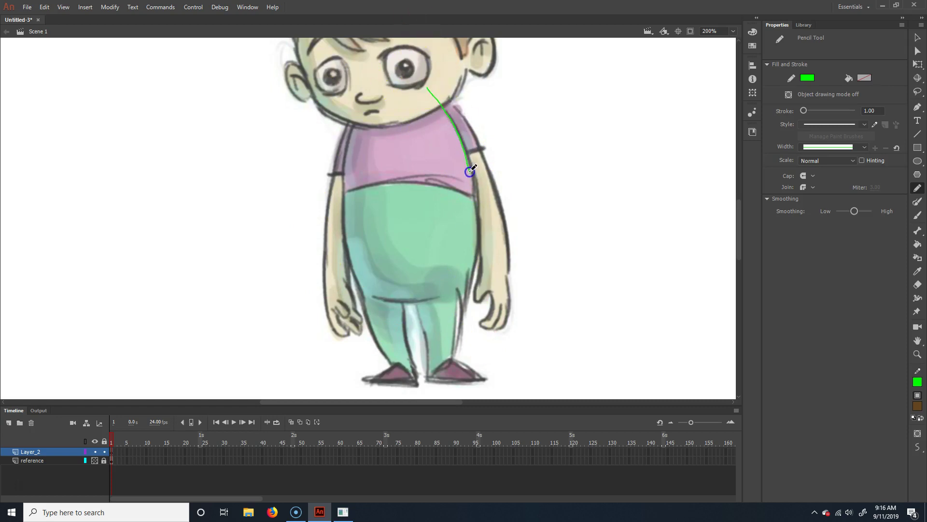
drag(475, 195, 476, 198)
drag(357, 121, 342, 169)
drag(343, 212, 352, 265)
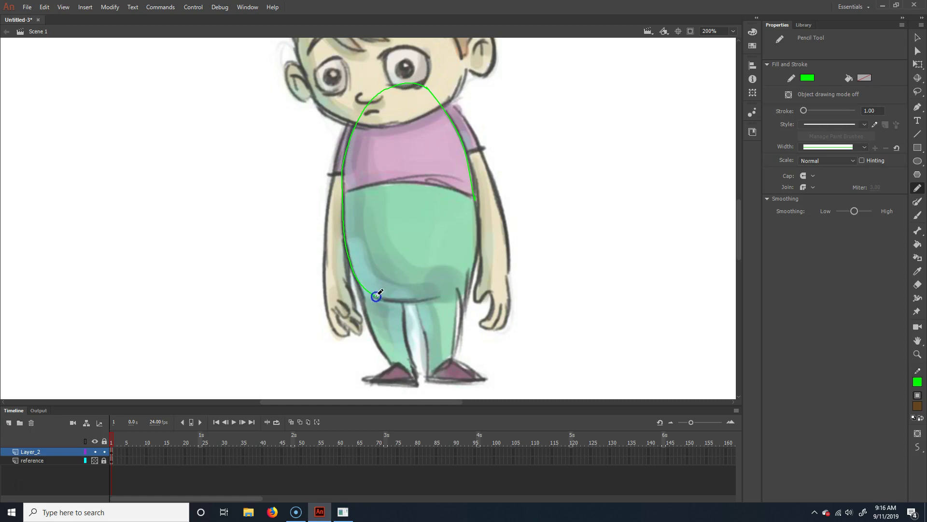
drag(446, 296, 461, 276)
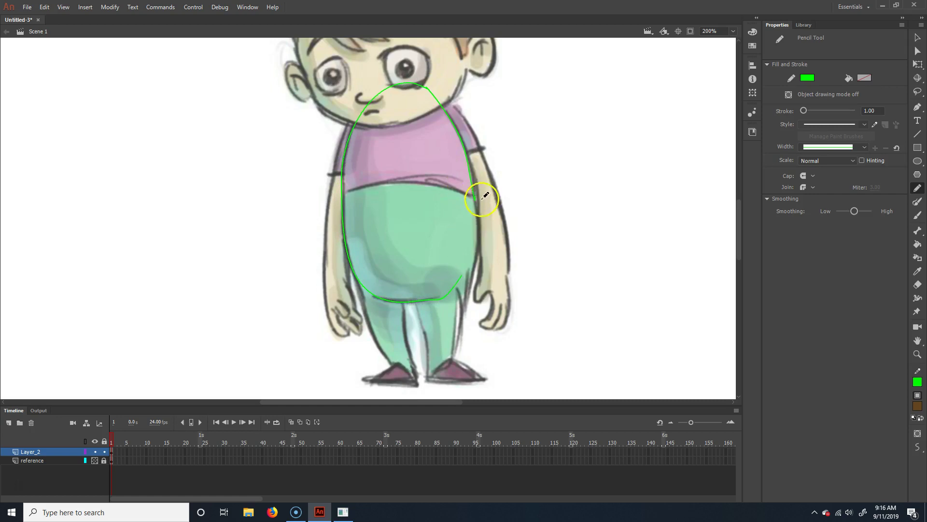
drag(475, 197, 475, 202)
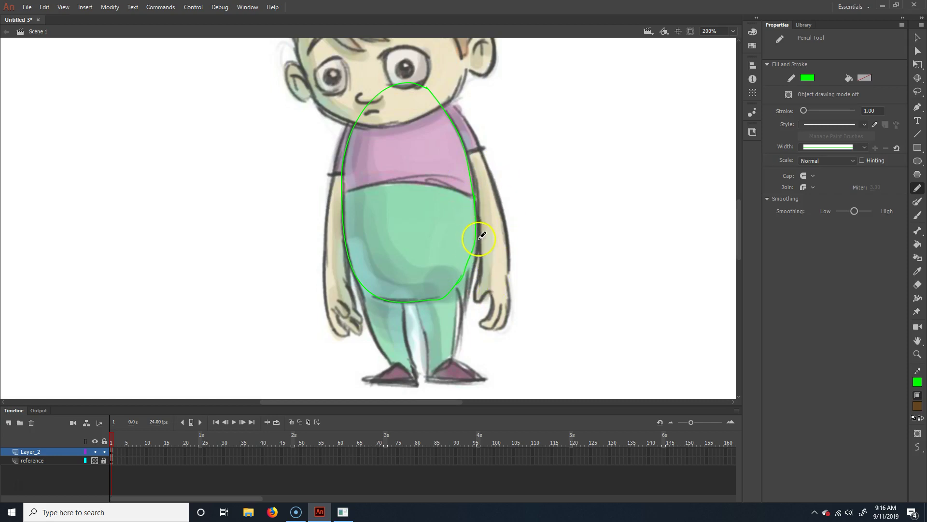
- Erase the lower corner of the torso outline beside the boy's left hip and redraw the bottom curve to follow the sketch
mouse_move(470, 243)
mouse_down()
mouse_move(471, 259)
mouse_move(447, 296)
mouse_move(464, 279)
mouse_up()
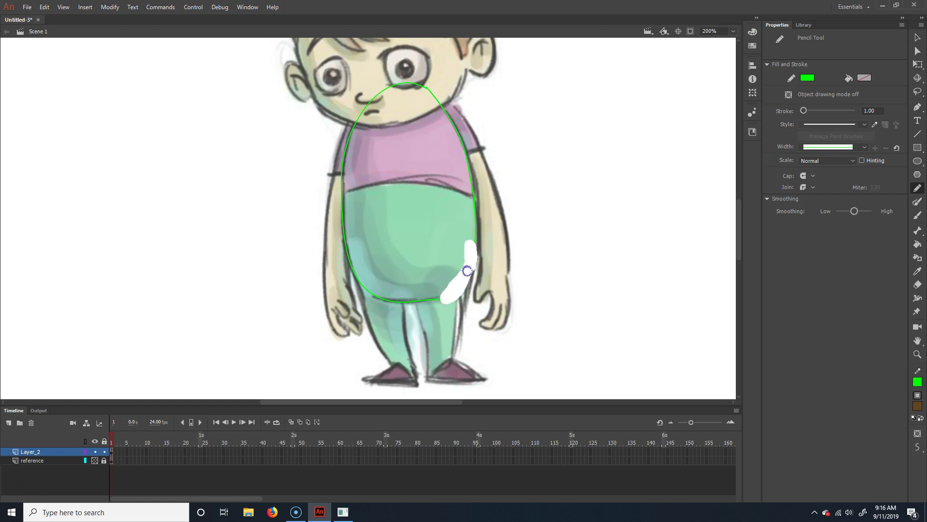
drag(476, 241, 476, 247)
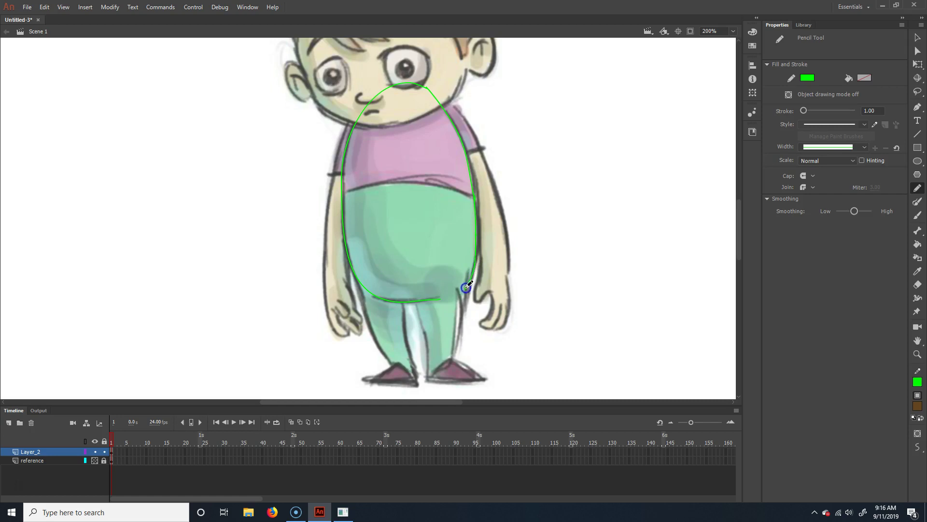
drag(448, 298, 448, 298)
mouse_move(358, 275)
mouse_down()
mouse_move(377, 295)
mouse_move(353, 264)
mouse_move(342, 265)
mouse_move(349, 257)
mouse_move(372, 297)
mouse_move(402, 298)
mouse_up()
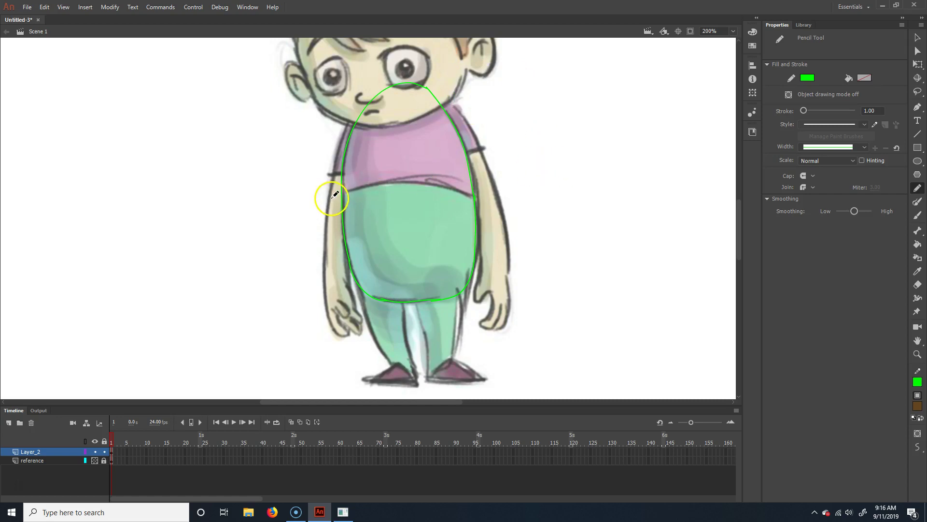
mouse_move(333, 198)
mouse_down()
mouse_move(425, 191)
mouse_move(496, 212)
mouse_up()
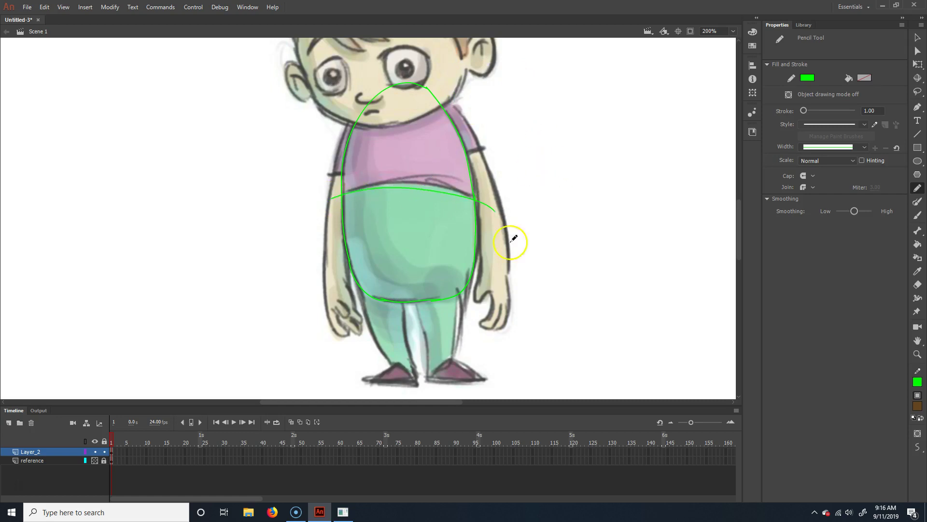
key(ctrl+z)
mouse_move(338, 198)
mouse_down()
mouse_move(428, 182)
mouse_move(475, 199)
mouse_up()
key(ctrl+z)
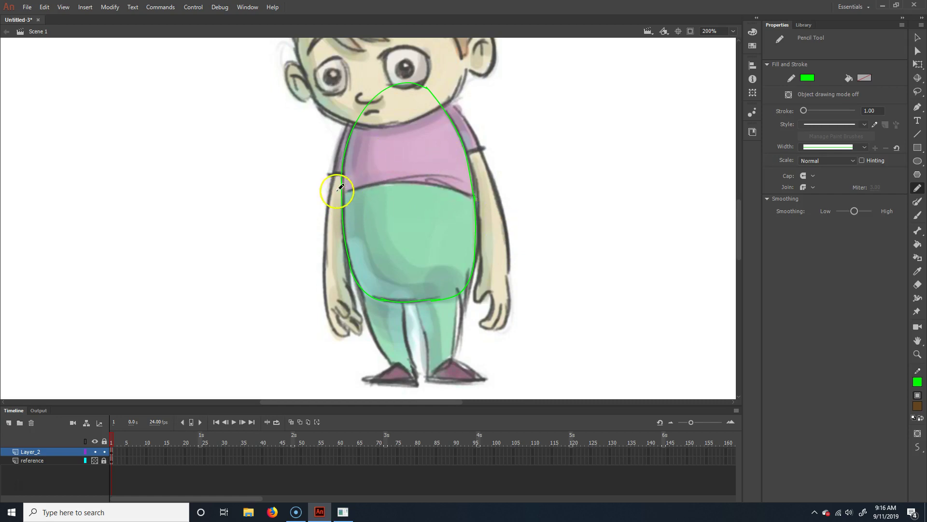
drag(410, 177, 481, 195)
key(ctrl+z)
- Draw a straight line across the waist past both sides of the torso and bend it upward to follow the shirt hem
click(916, 134)
drag(318, 194, 521, 183)
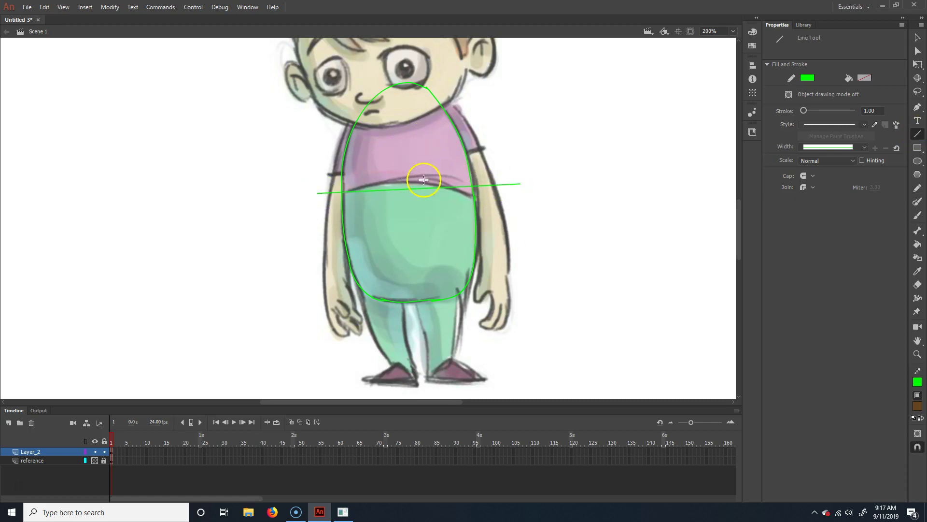
key(v)
drag(407, 188, 406, 181)
- Delete the waistline segments that overhang both sides of the torso outline
click(511, 185)
key(Delete)
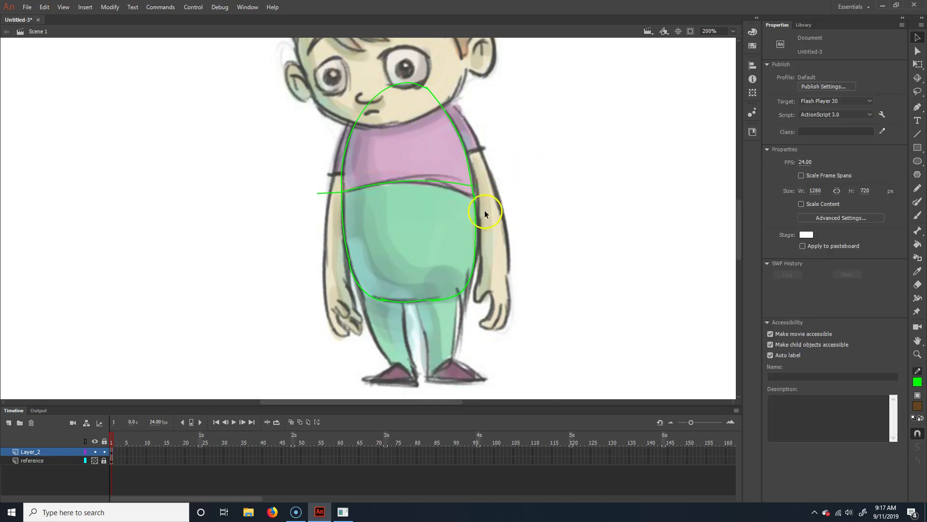
click(327, 192)
key(Delete)
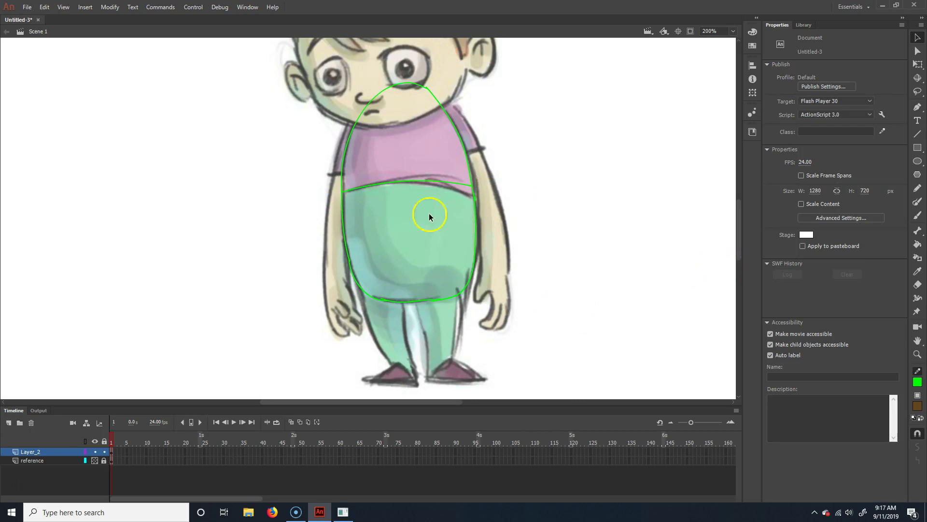
- Sample the trousers' green from the sketch and fill the torso area below the waistline with it, using Close Medium Gaps
click(921, 245)
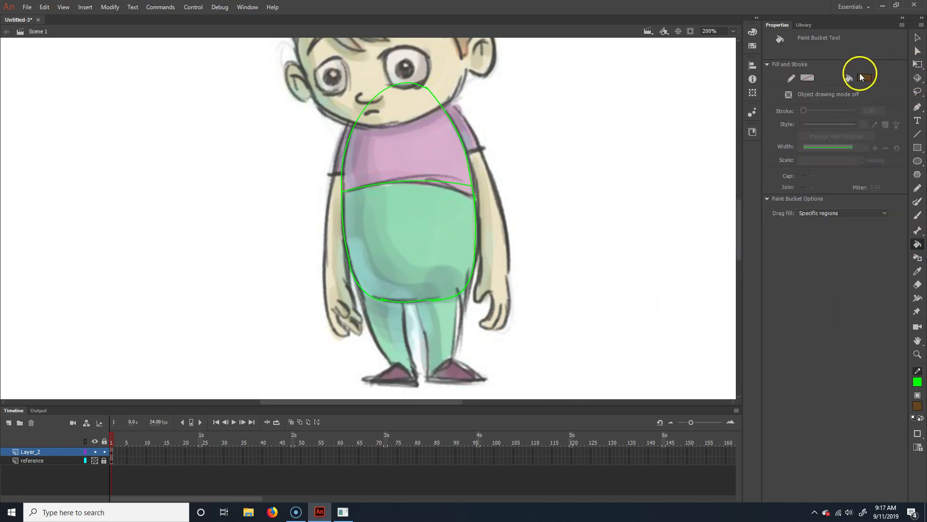
key(i)
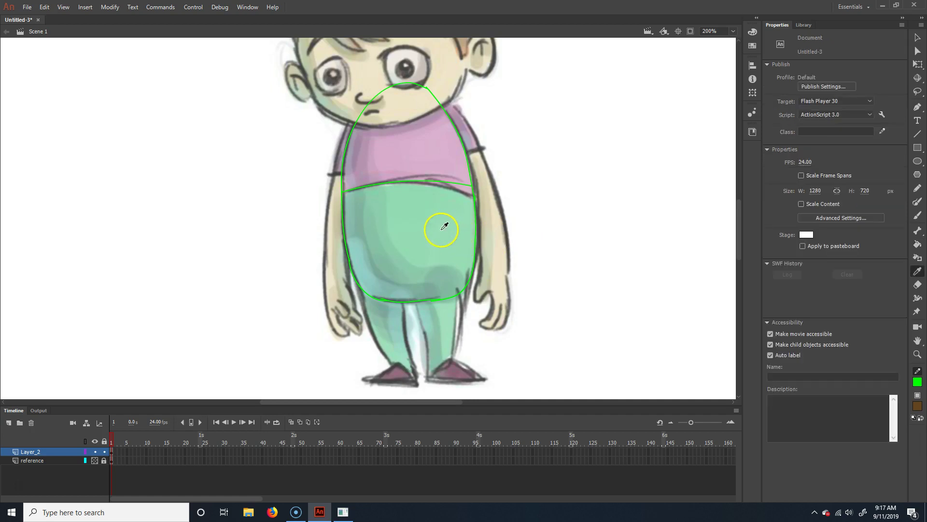
click(420, 227)
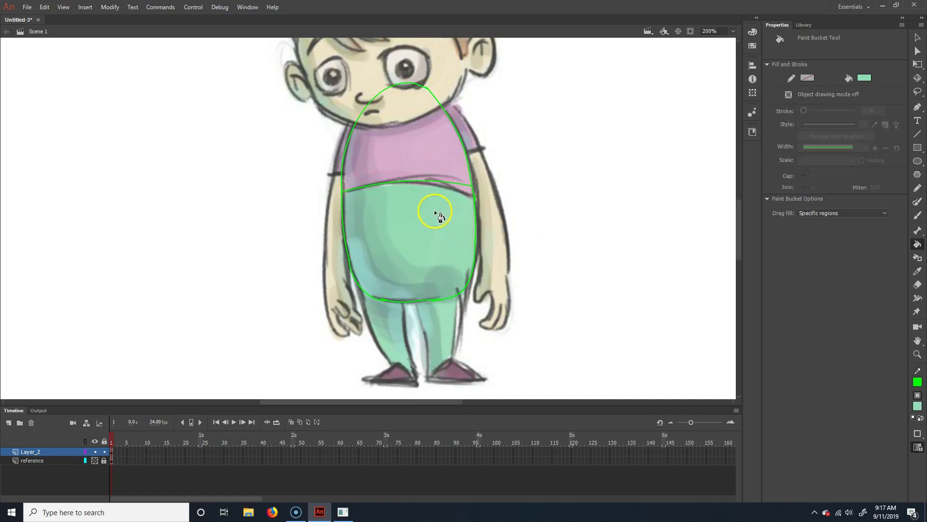
click(435, 223)
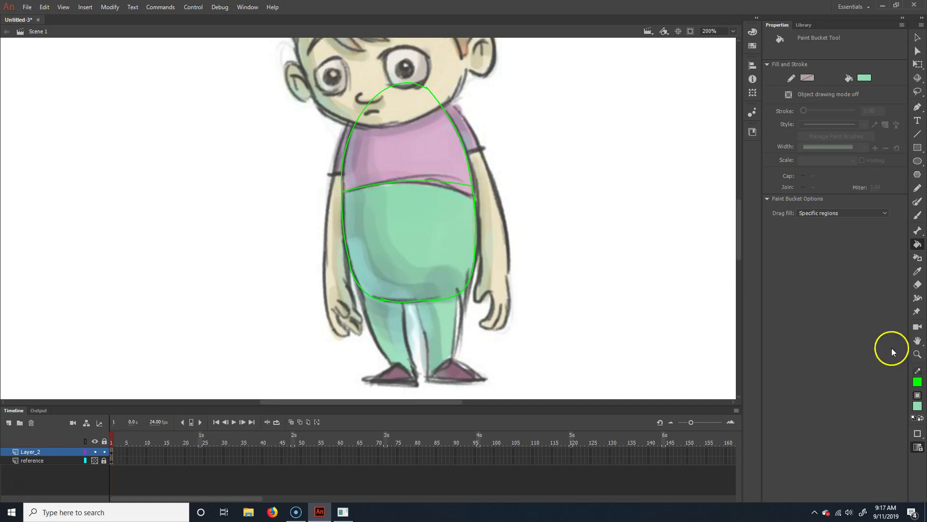
click(918, 446)
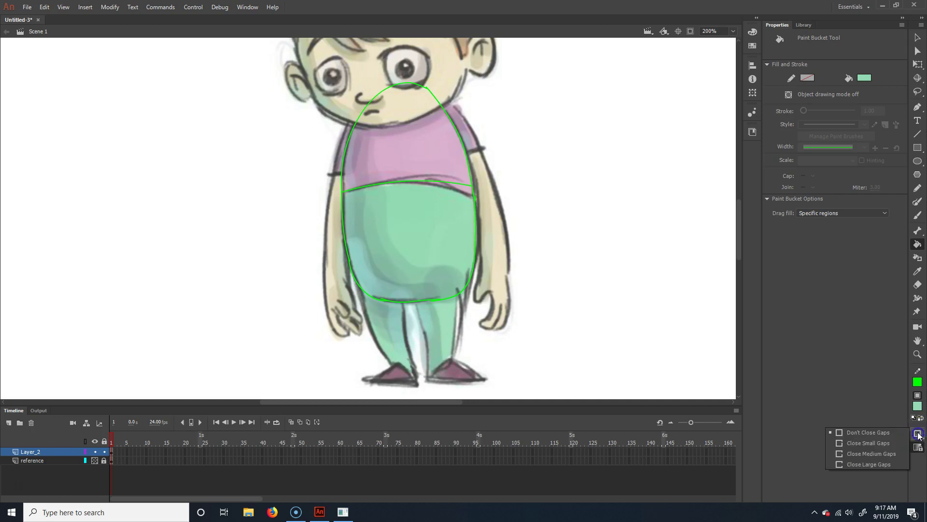
click(885, 454)
click(435, 233)
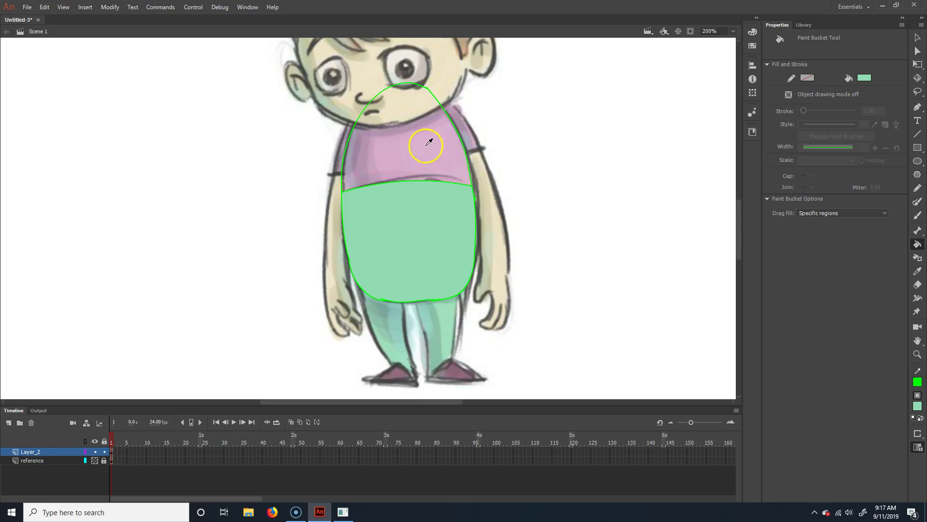
- Sample the shirt's pink from the sketch and fill the torso area above the waistline with it
key(i)
click(403, 152)
click(426, 177)
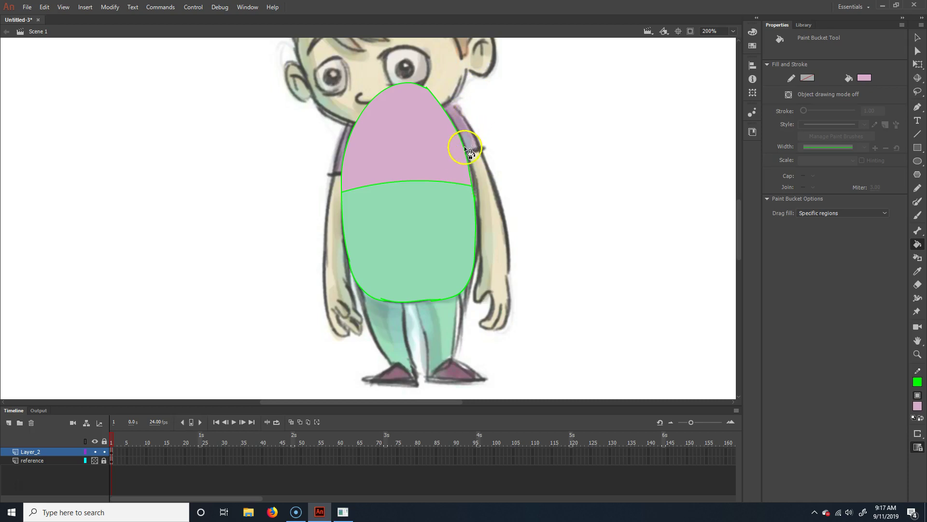
- Select the entire torso drawing and set its stroke colour to none to remove the green outlines
key(v)
click(393, 254)
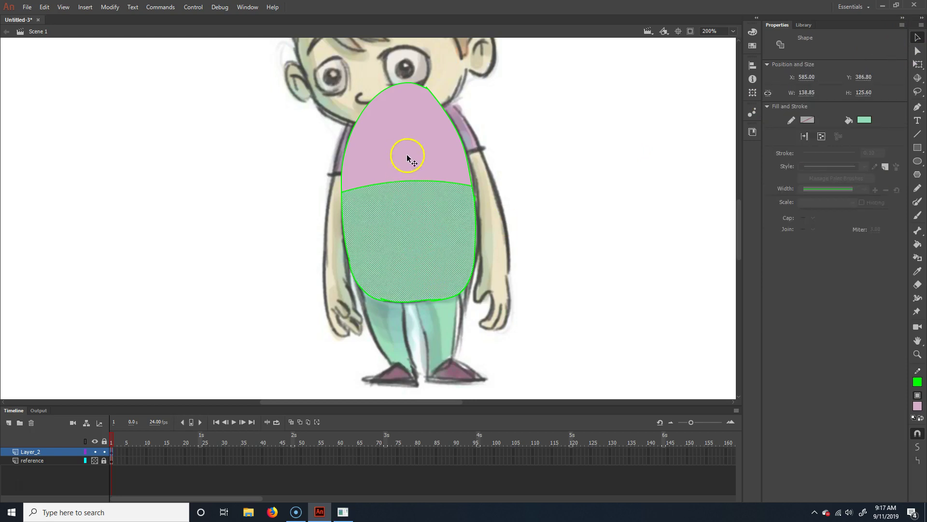
shift+click(420, 161)
shift+click(419, 163)
shift+click(434, 170)
mouse_move(553, 51)
mouse_down()
mouse_move(300, 358)
mouse_move(254, 375)
mouse_up()
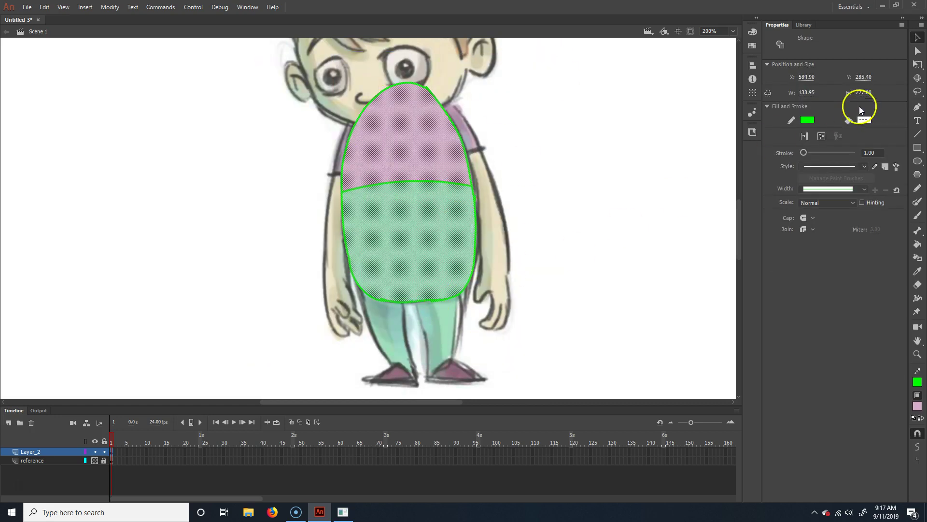
click(806, 119)
click(783, 130)
click(520, 230)
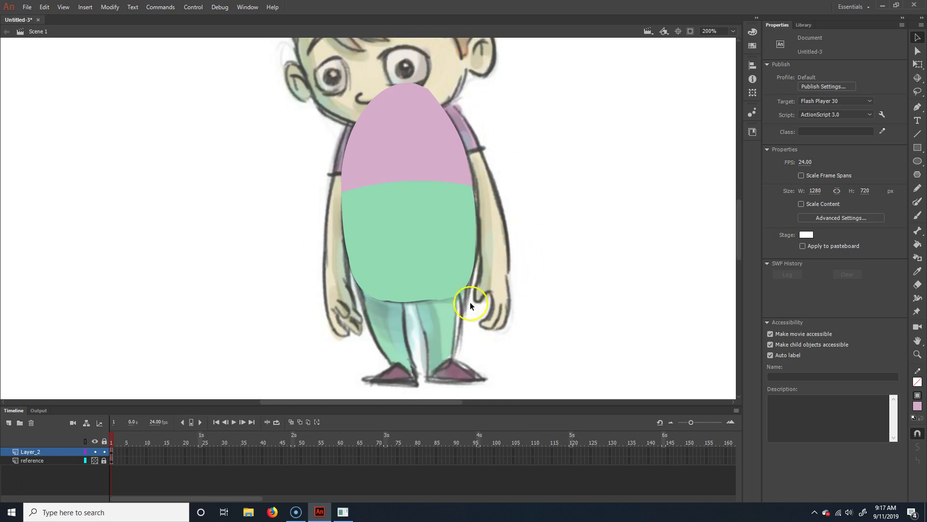
- Hide the reference layer and show the torso shape's anchor points with the Subselection tool
click(95, 460)
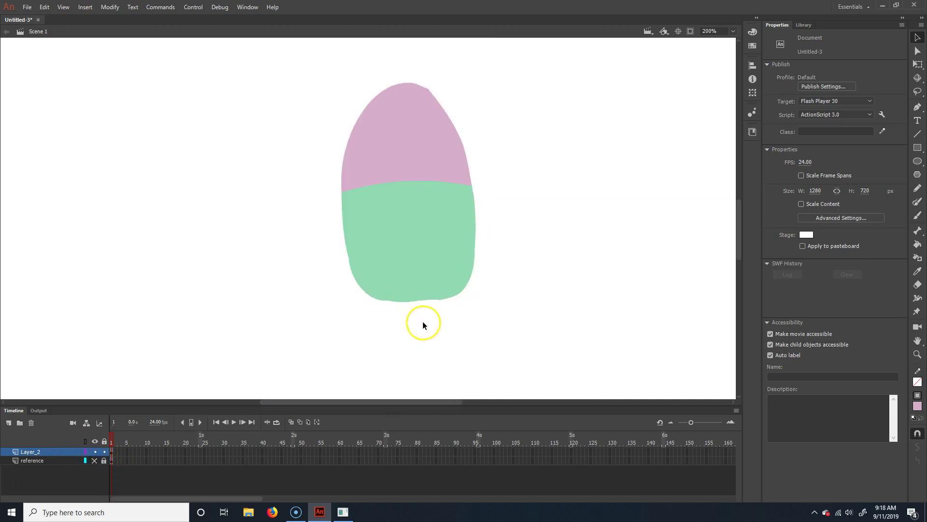
key(ctrl+=)
key(ctrl+=)
drag(514, 291, 407, 35)
drag(515, 333, 473, 323)
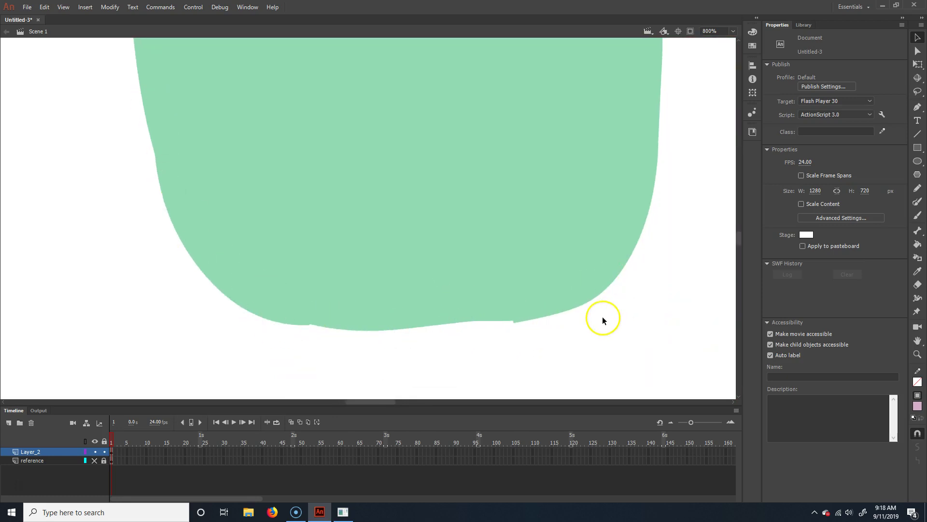
drag(590, 270, 544, 298)
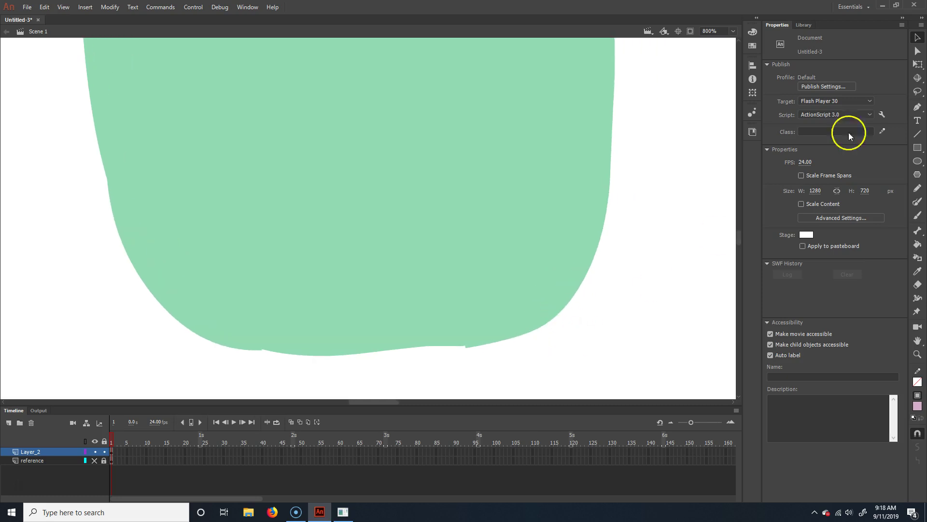
click(919, 50)
click(440, 284)
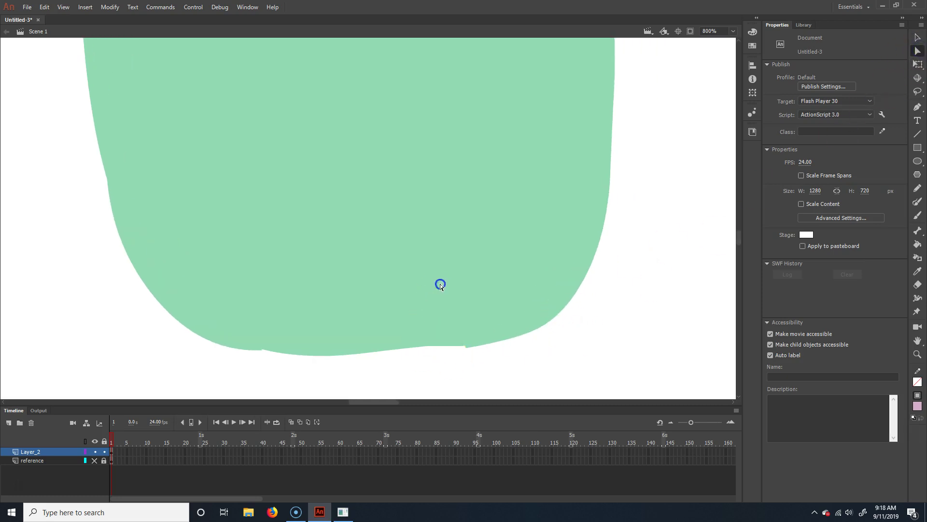
click(549, 314)
drag(473, 375, 637, 226)
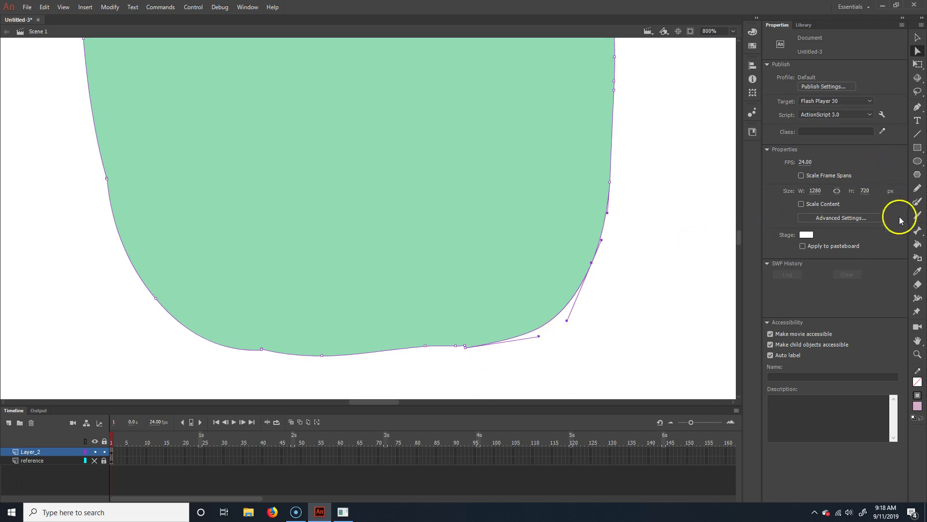
- Delete the surplus anchor points along the torso's bottom edge with the Delete Anchor Point tool
click(920, 108)
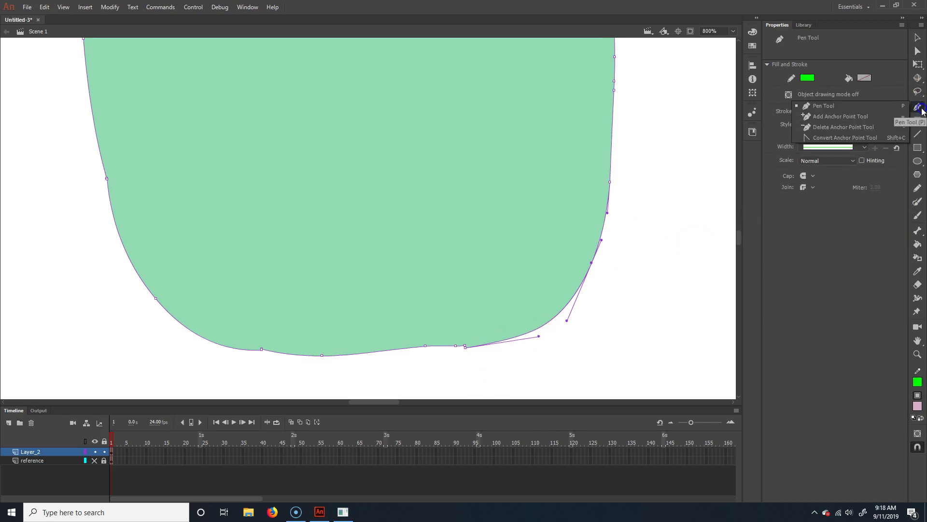
click(841, 116)
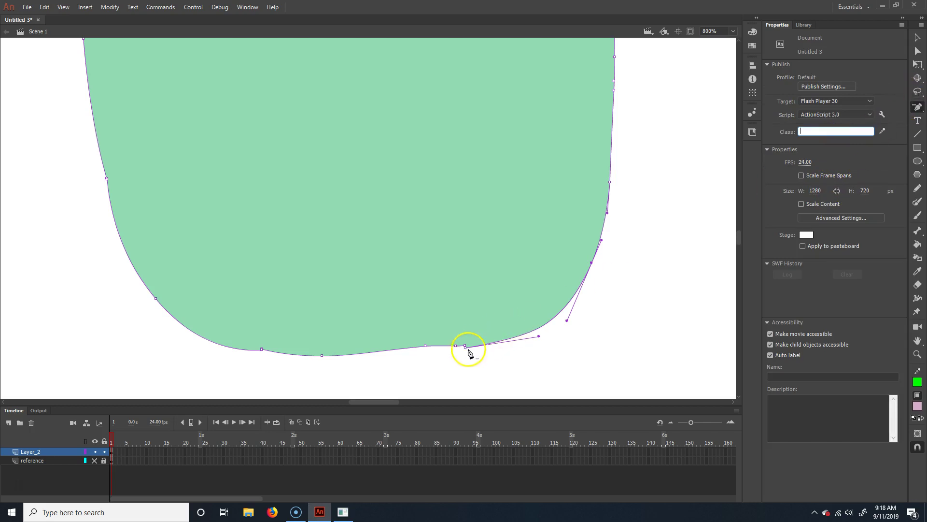
click(465, 348)
click(425, 346)
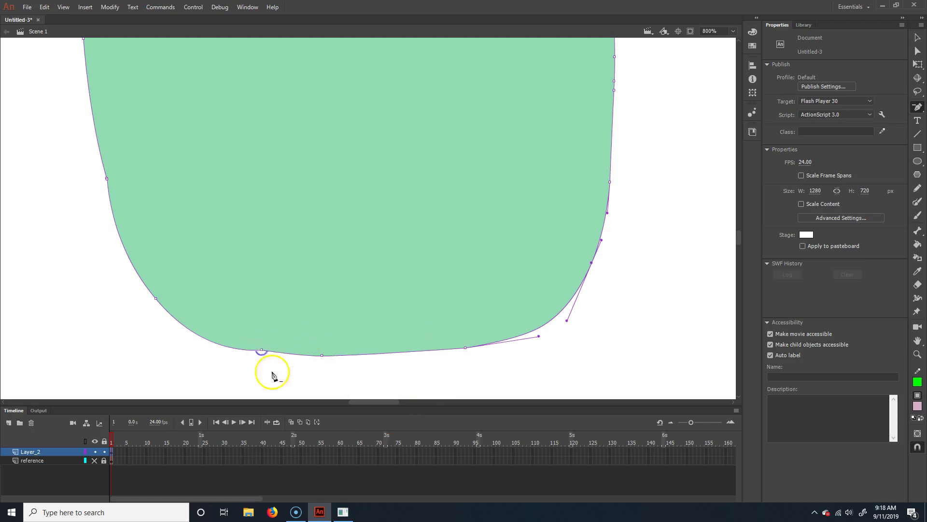
click(261, 349)
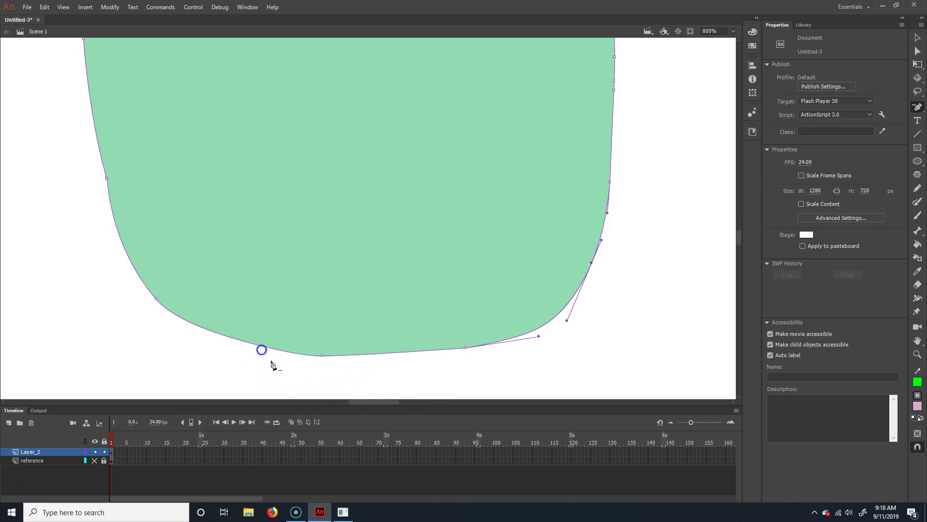
- Delete the surplus anchor points on the green area's right edge and try to remove the corner point on its left edge
drag(628, 206, 584, 340)
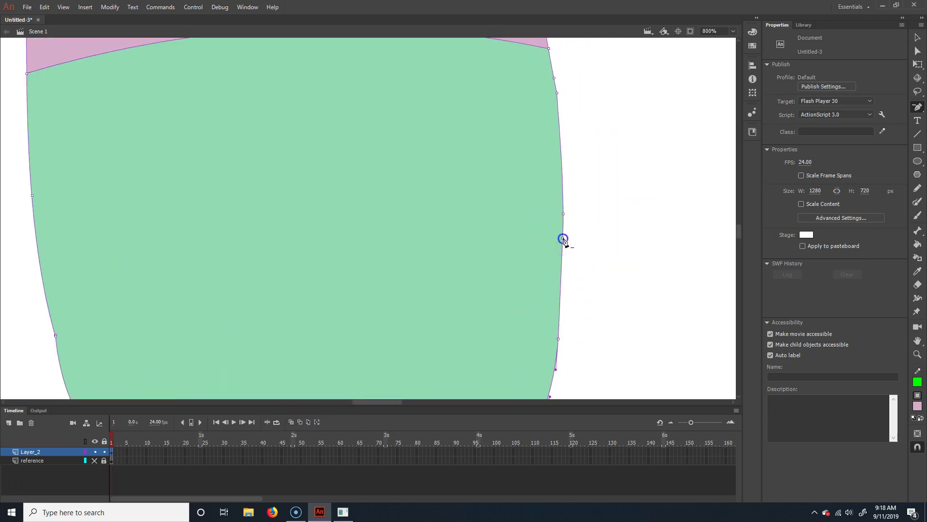
click(557, 92)
drag(600, 151, 614, 222)
click(565, 154)
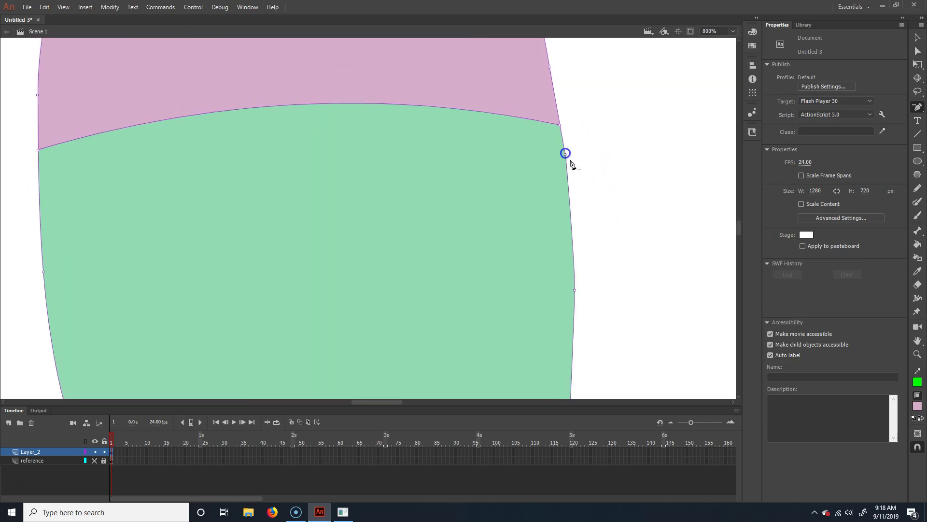
drag(453, 283, 566, 133)
click(268, 260)
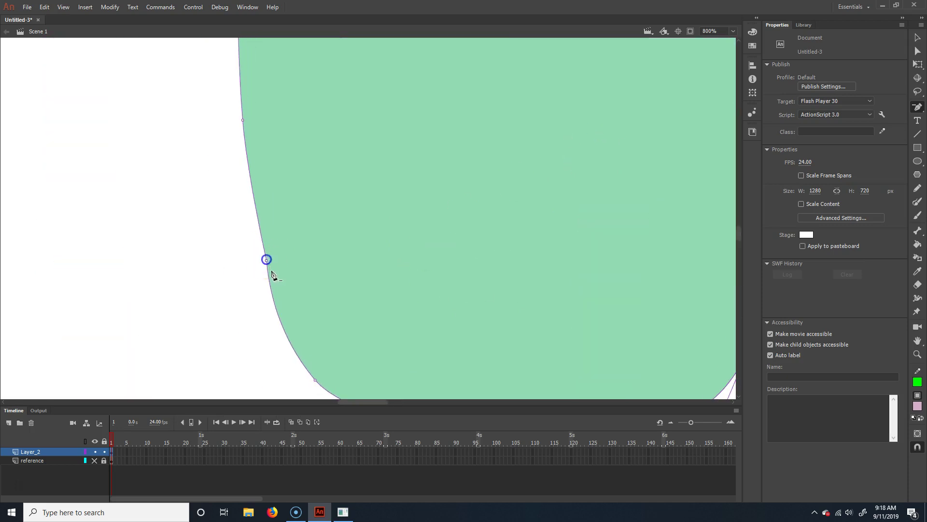
click(275, 255)
- Delete the surplus anchor points beside the peak of the pink area and down its right slope
drag(371, 181, 382, 319)
drag(420, 140, 408, 289)
drag(362, 177, 348, 245)
drag(379, 159, 331, 340)
drag(446, 203, 428, 214)
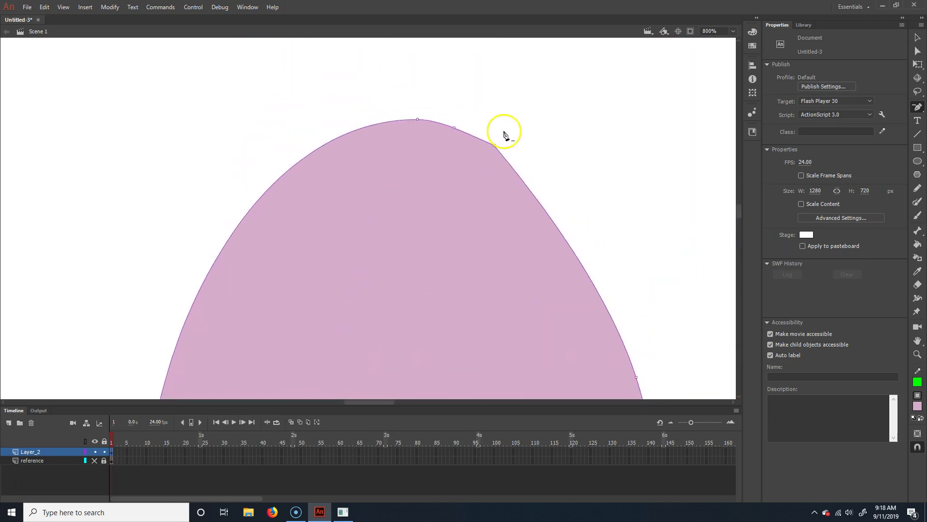
click(454, 128)
click(494, 146)
drag(574, 224, 545, 113)
click(562, 223)
drag(588, 259, 588, 219)
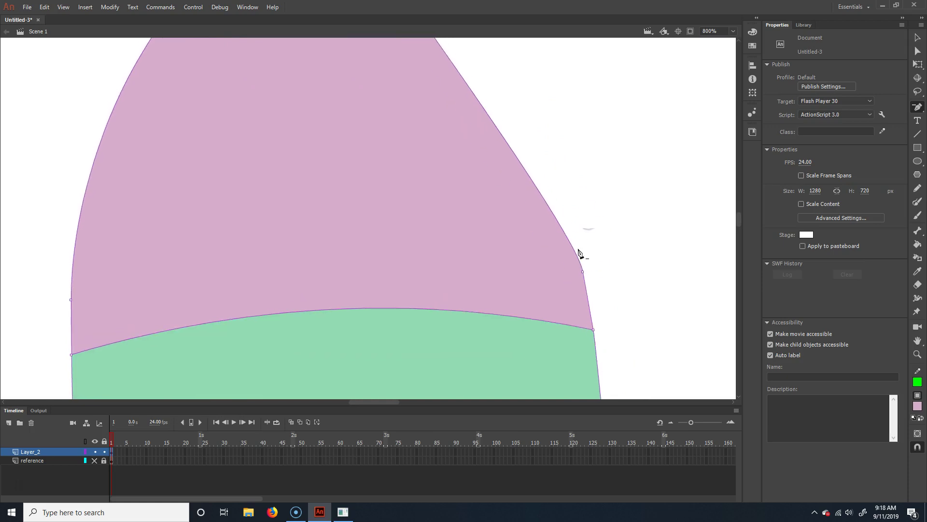
- Delete one more anchor point on the green area's lower right edge and one on the pink area's left edge above the waistline
key(ctrl+minus)
key(ctrl+minus)
drag(472, 249, 487, 209)
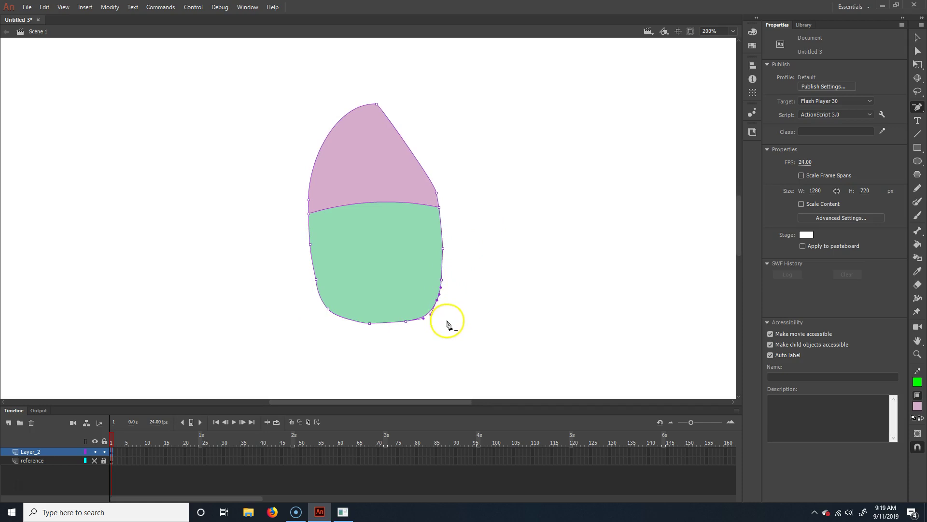
click(442, 281)
click(458, 257)
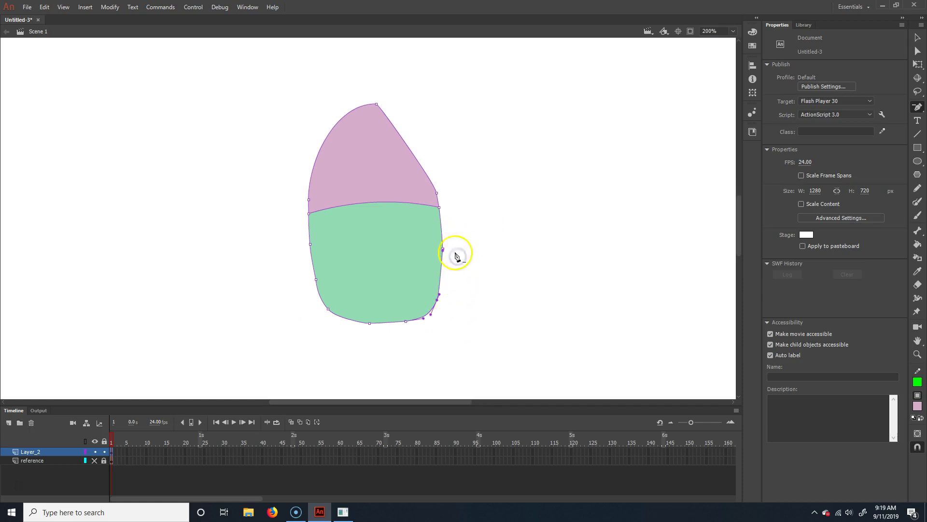
click(310, 200)
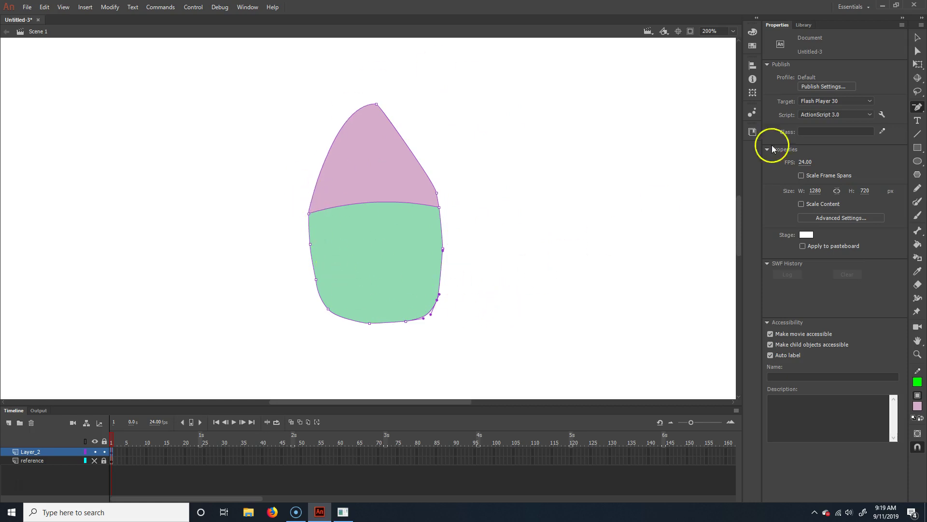
- Show the reference layer again and pull horizontal curve handles out of the torso's top anchor point to round the peak
click(920, 107)
click(879, 107)
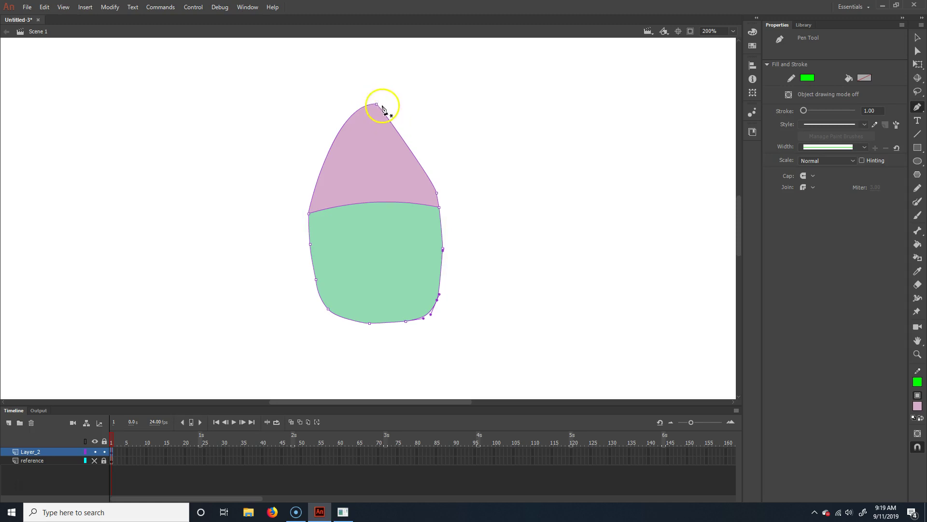
click(96, 461)
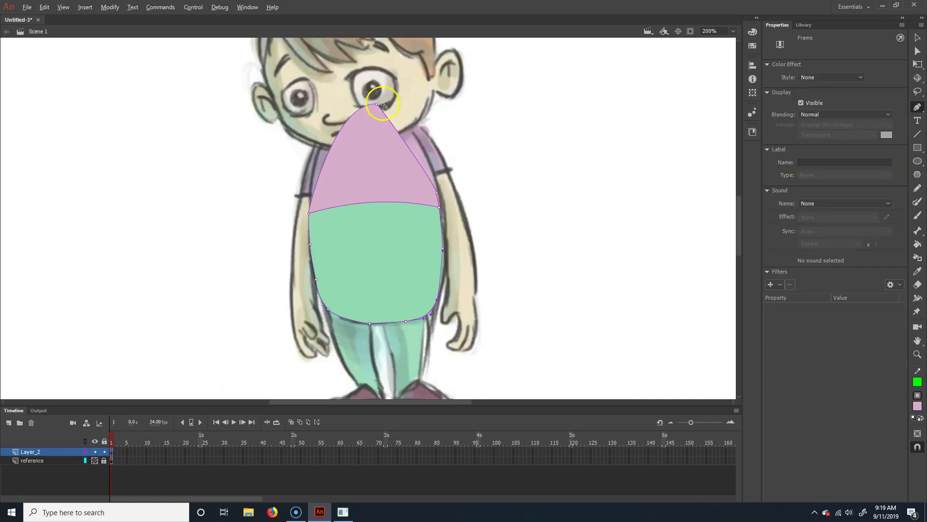
drag(376, 104, 427, 103)
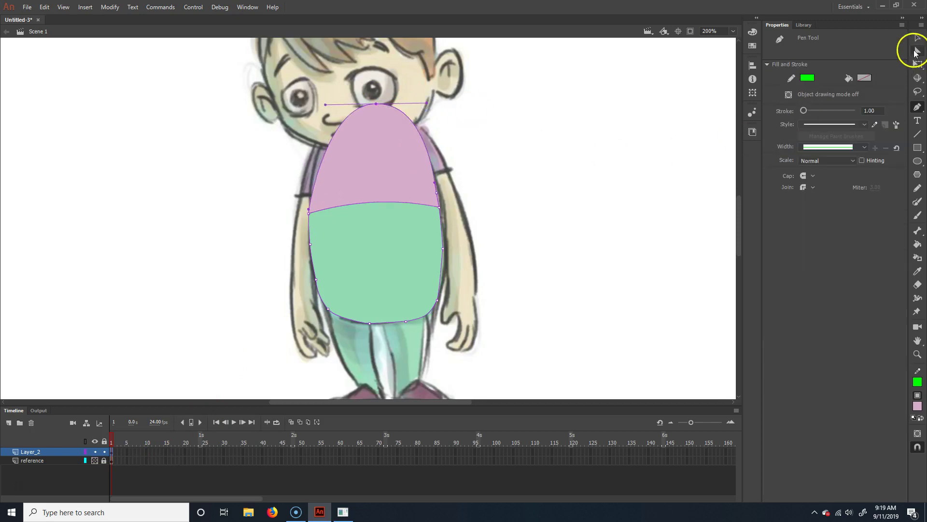
- Move the torso's top anchor point slightly left and down with the Subselection tool, and nudge it back a little to the right
click(368, 98)
drag(376, 104, 362, 107)
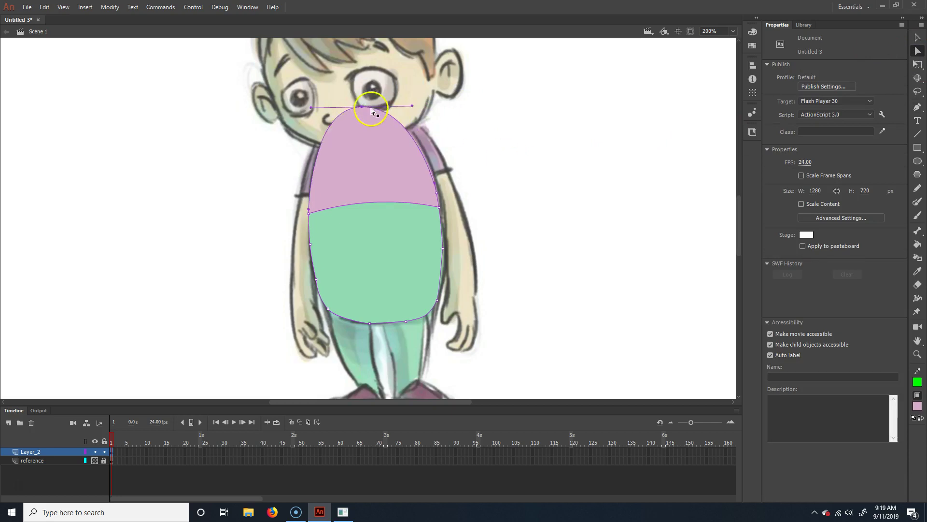
key(Right)
key(Right)
key(Right)
key(Right)
key(Right)
key(Right)
key(Right)
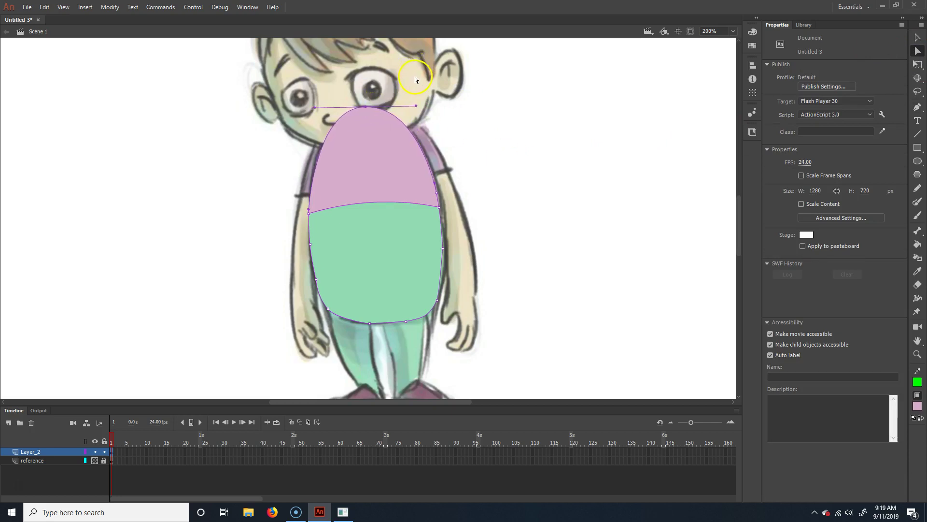
key(Right)
key(Right)
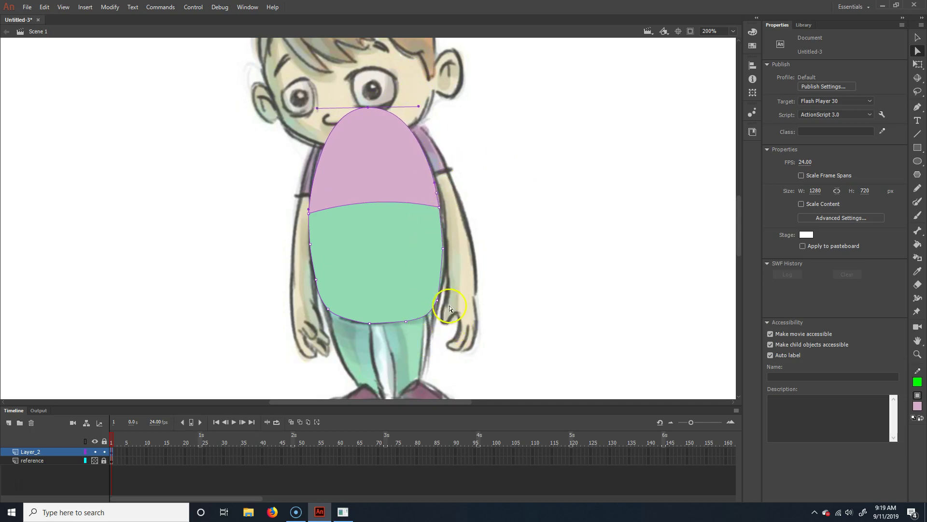
- Refine the anchor points along the green area's sides and shift the waistline's right end outward with the Subselection tool
click(442, 248)
key(alt)
key(ctrl)
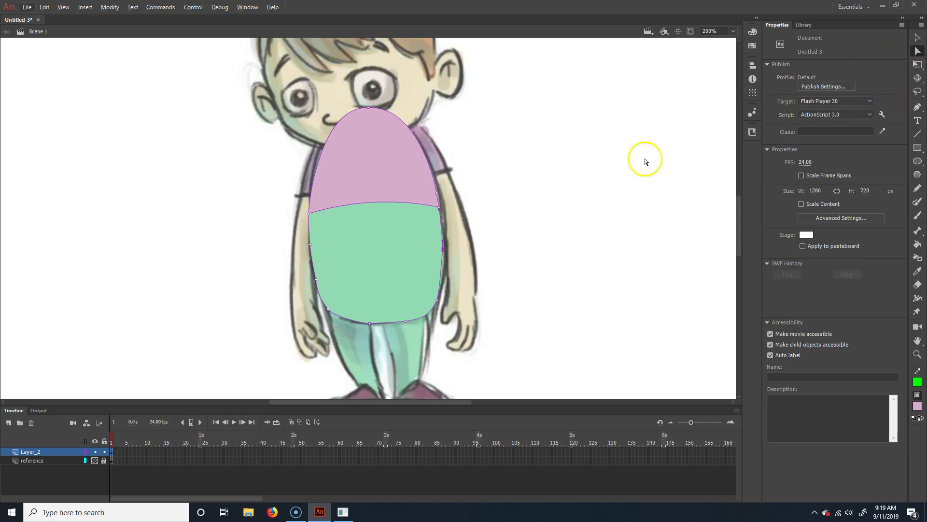
click(918, 106)
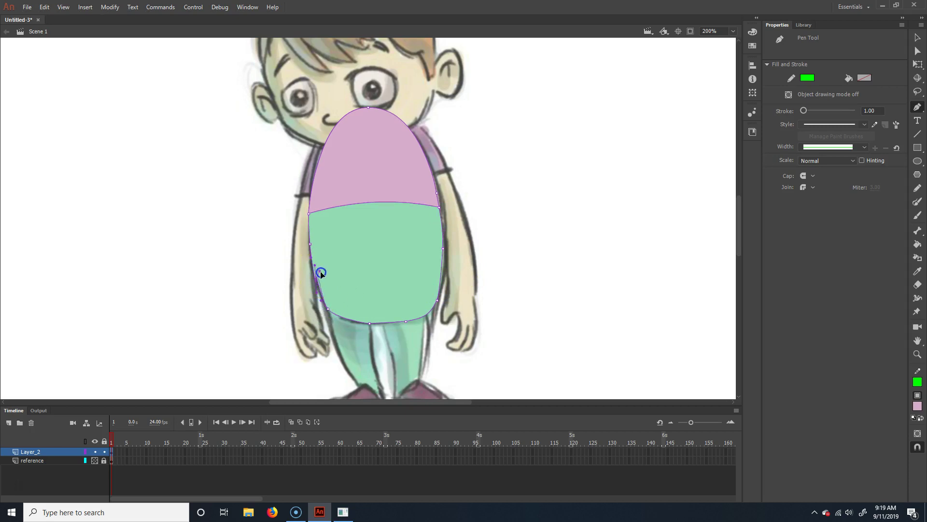
click(320, 301)
click(487, 282)
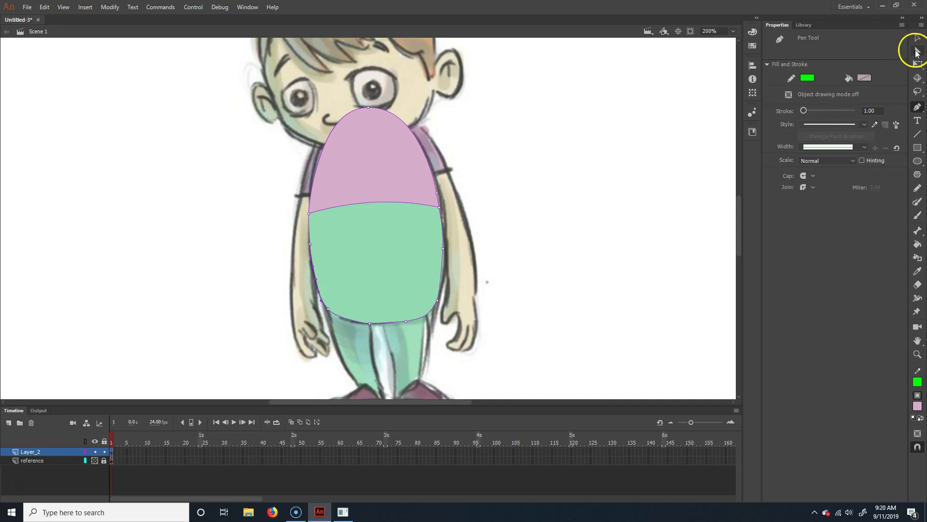
click(917, 51)
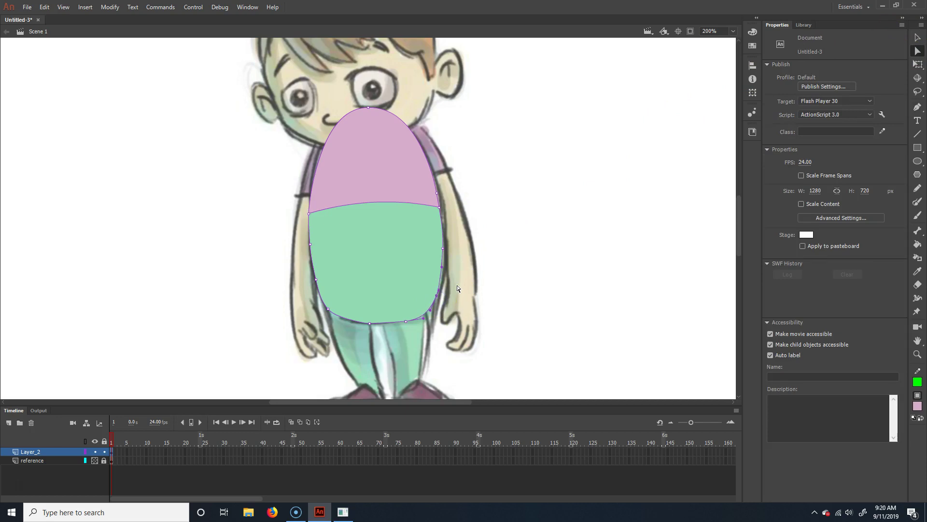
click(498, 238)
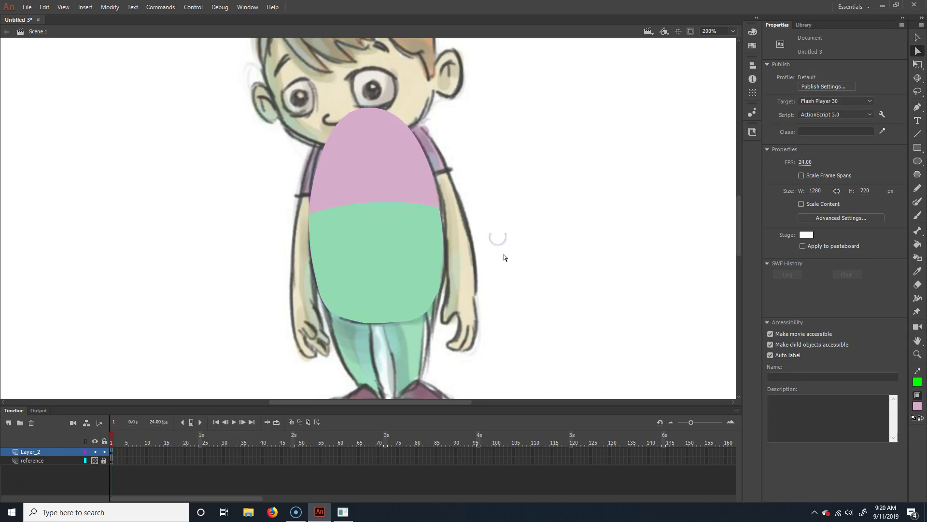
click(424, 234)
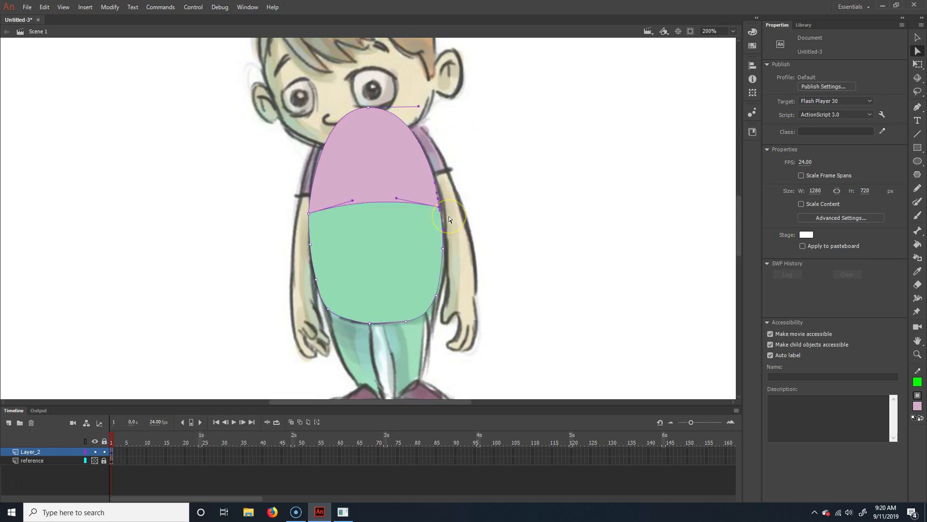
click(513, 196)
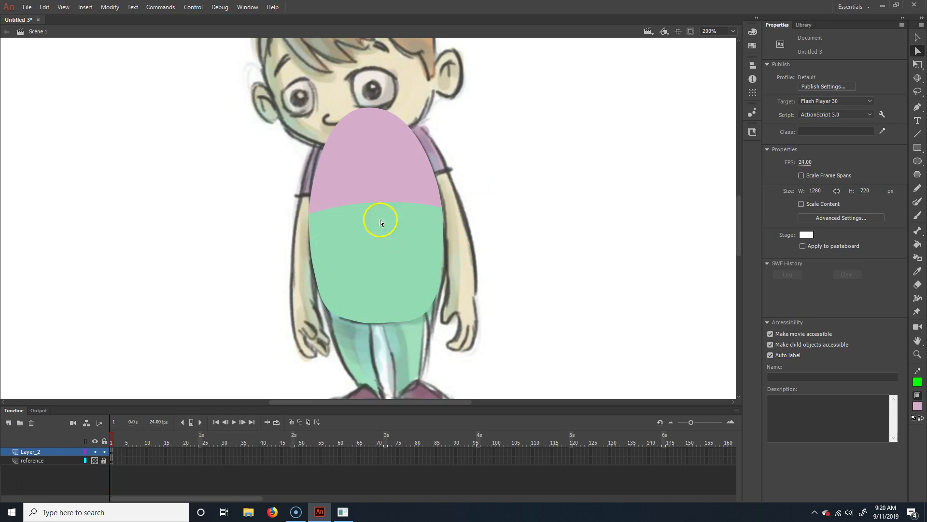
- Try outlining the green and pink torso areas with a bright green 1.00 stroke using the Ink Bottle tool, and undo both strokes
click(917, 258)
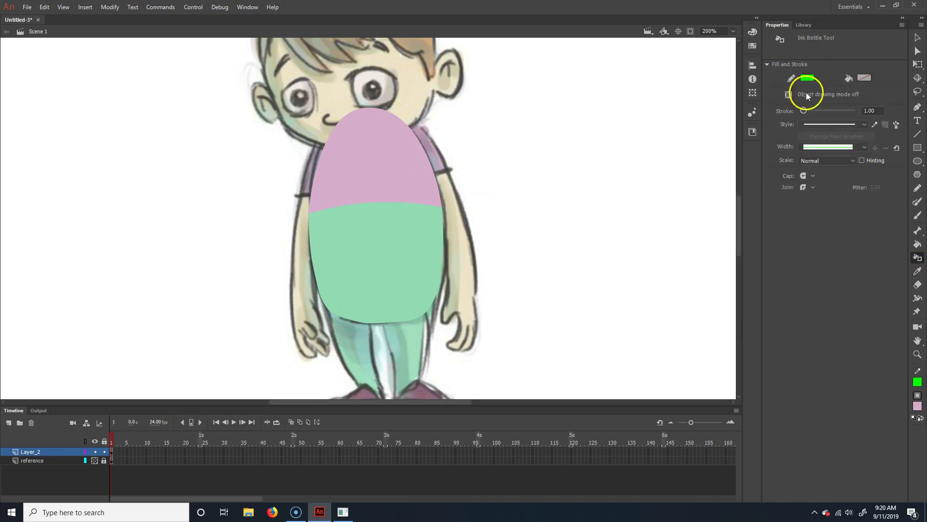
click(409, 257)
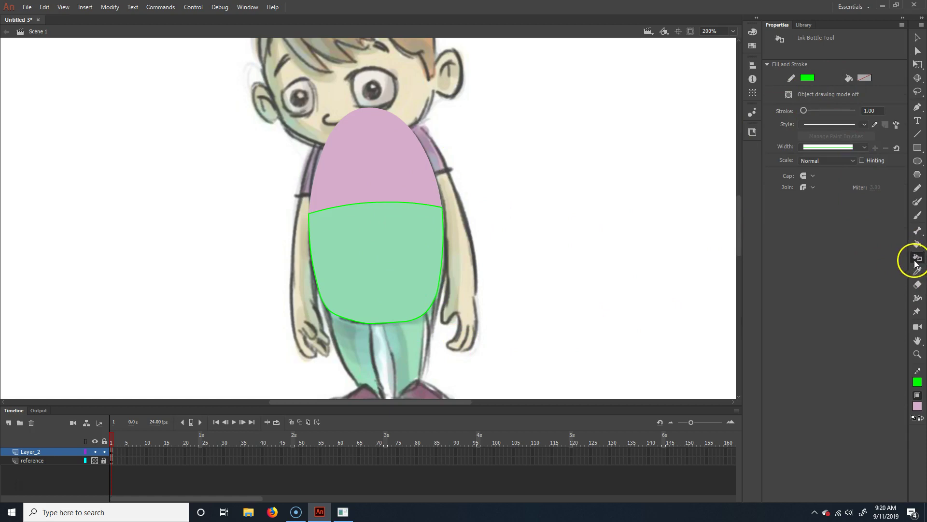
click(397, 207)
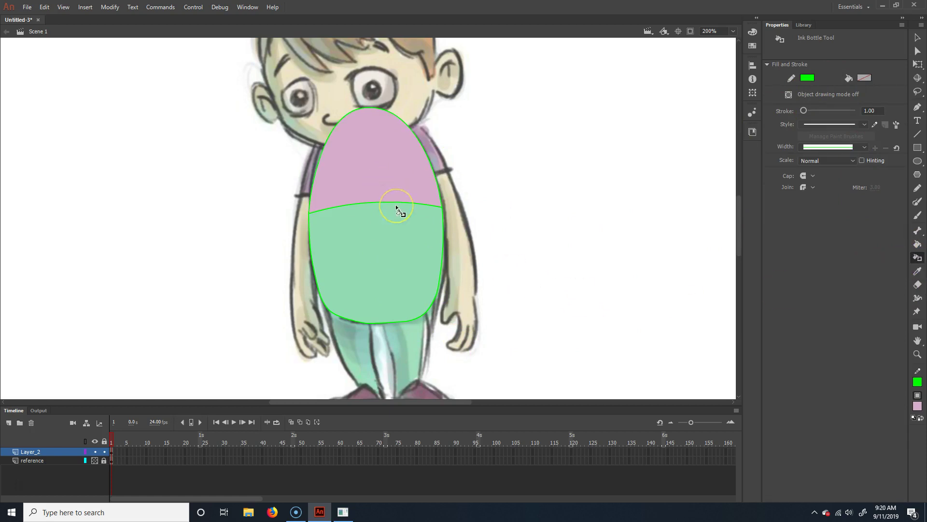
key(ctrl+z)
key(ctrl+z)
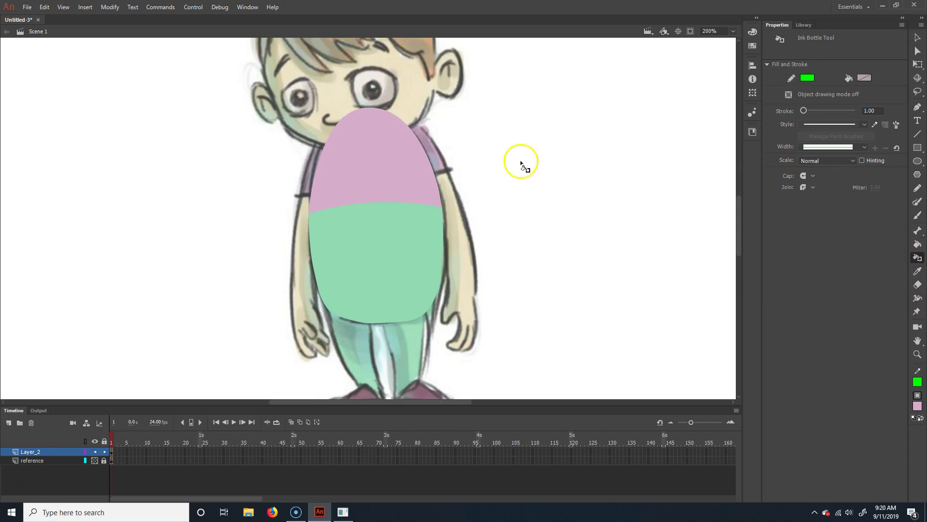
- Select both torso areas and convert them to a movie clip symbol named boy_torso_mc with its registration point at the centre
click(918, 38)
scroll(490, 252, down, 1)
click(395, 124)
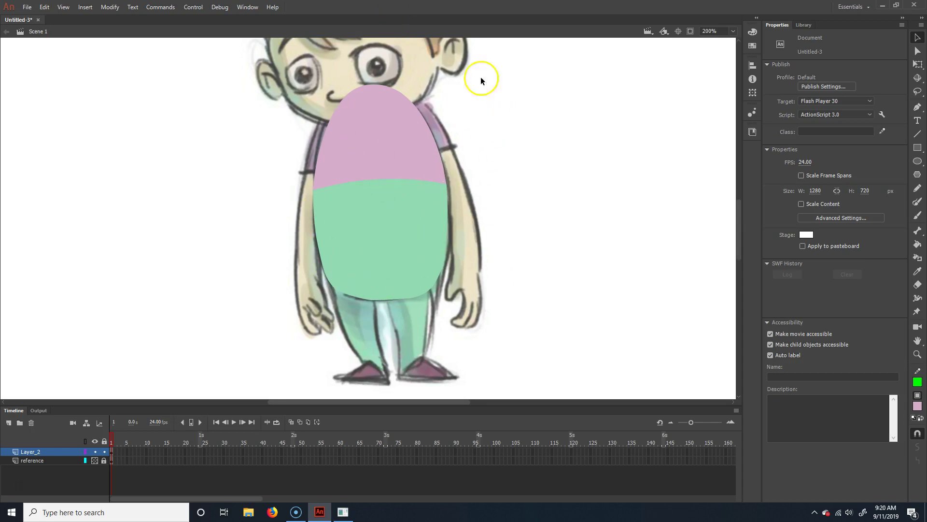
mouse_move(534, 46)
mouse_down()
mouse_move(400, 201)
mouse_move(255, 342)
mouse_up()
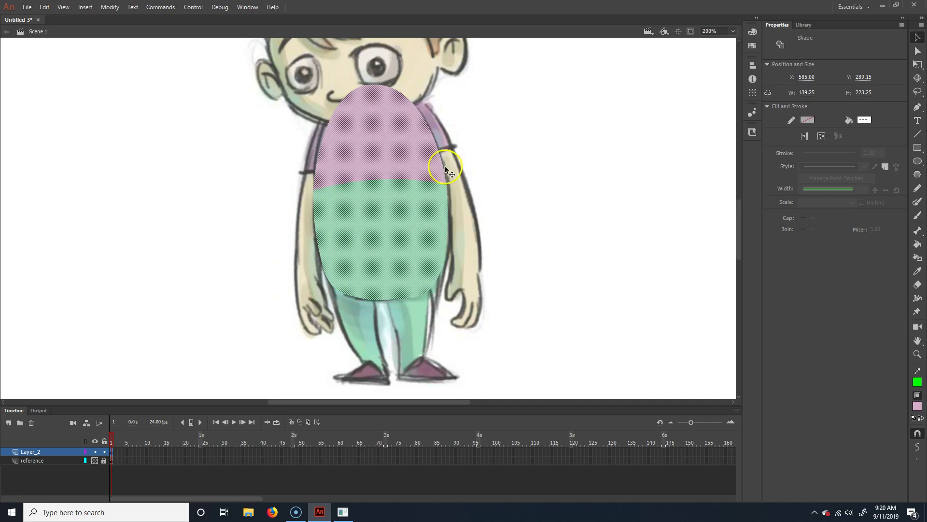
click(110, 7)
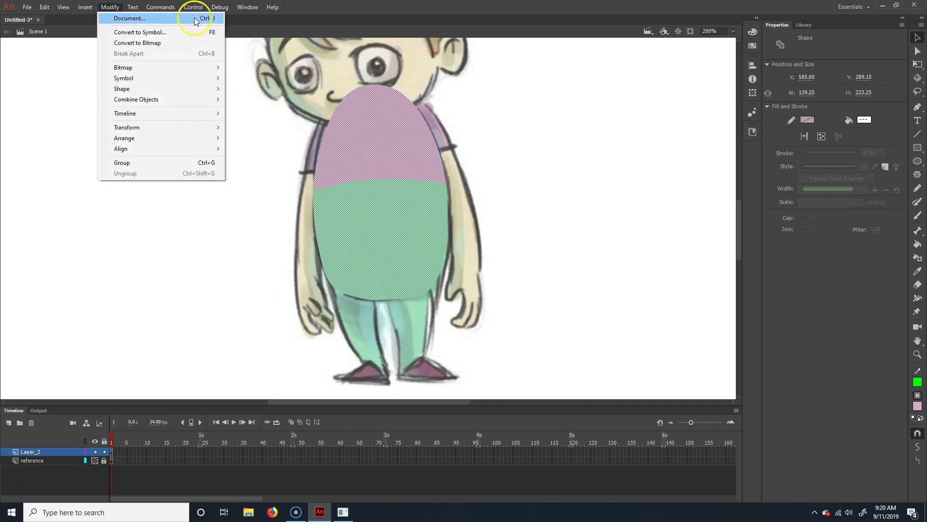
click(203, 33)
click(505, 147)
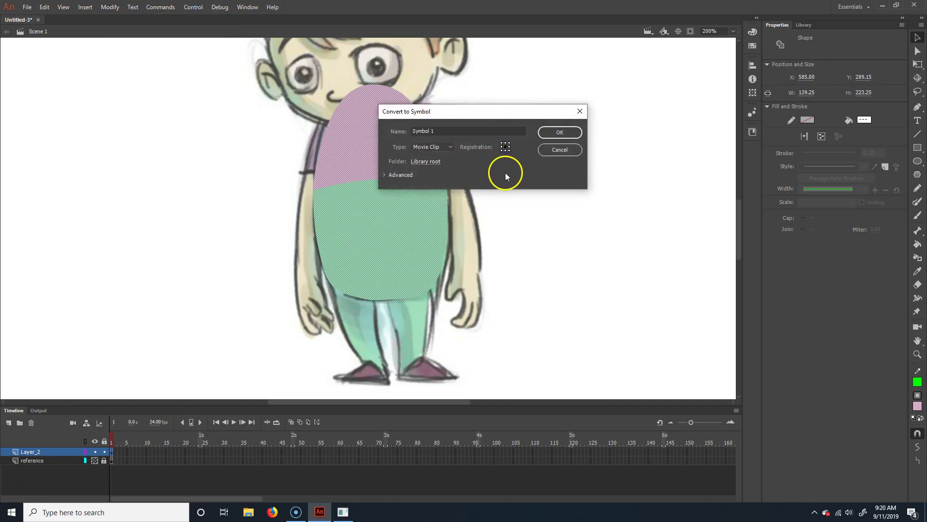
click(449, 130)
drag(449, 130, 403, 128)
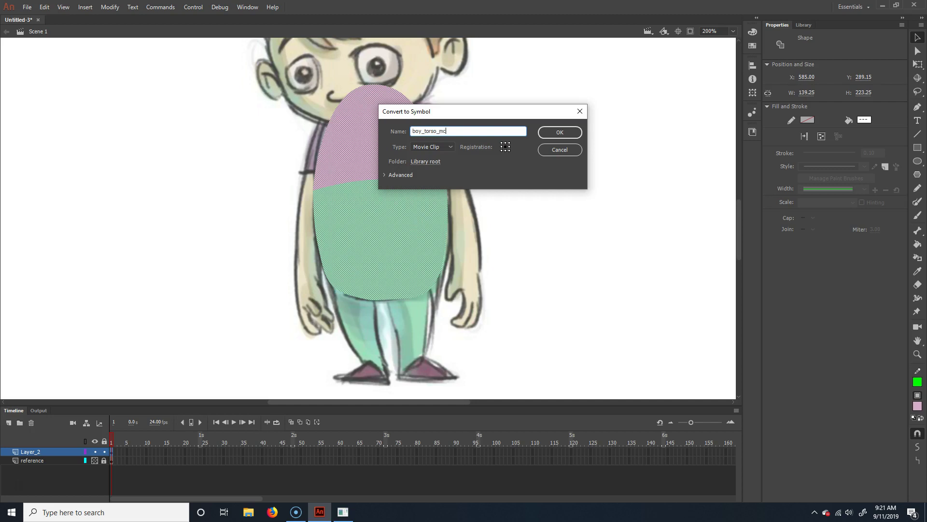
click(409, 131)
click(429, 128)
click(445, 131)
click(561, 132)
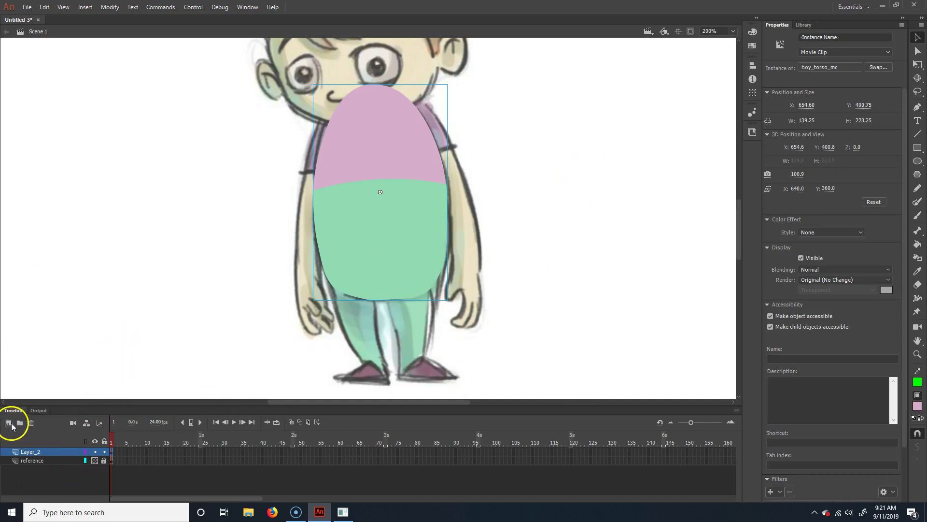
- Add a new layer above the torso's Layer_2, and hide and lock Layer_2
click(9, 422)
click(95, 461)
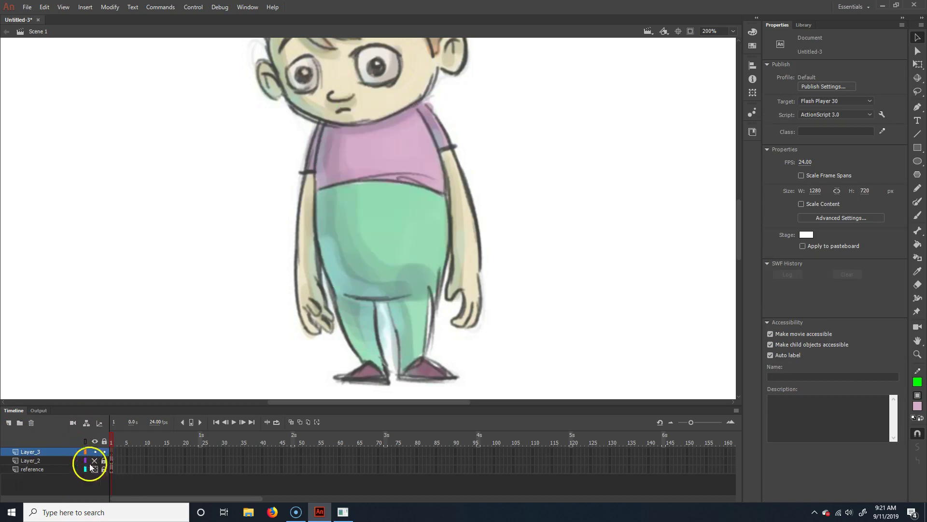
- Try to draw a leg line on the hidden torso layer Layer_2 with the Line tool
click(37, 460)
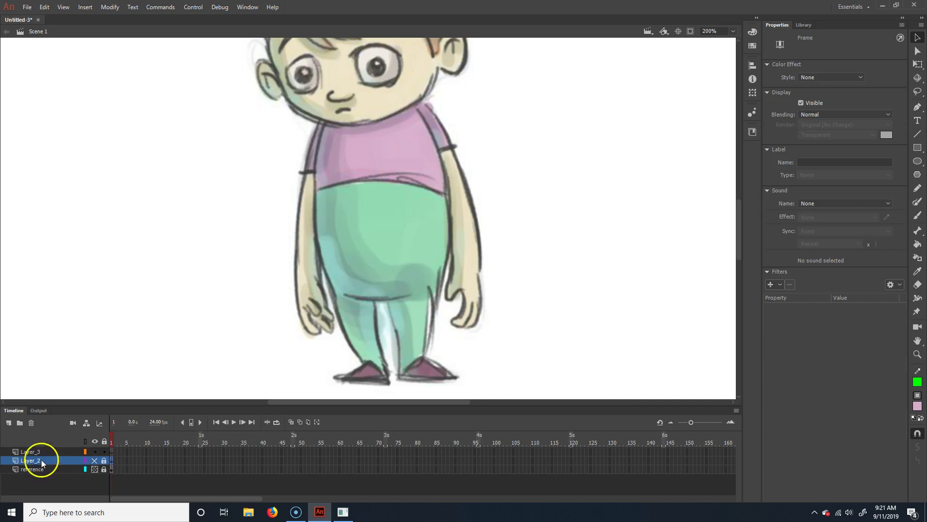
click(415, 152)
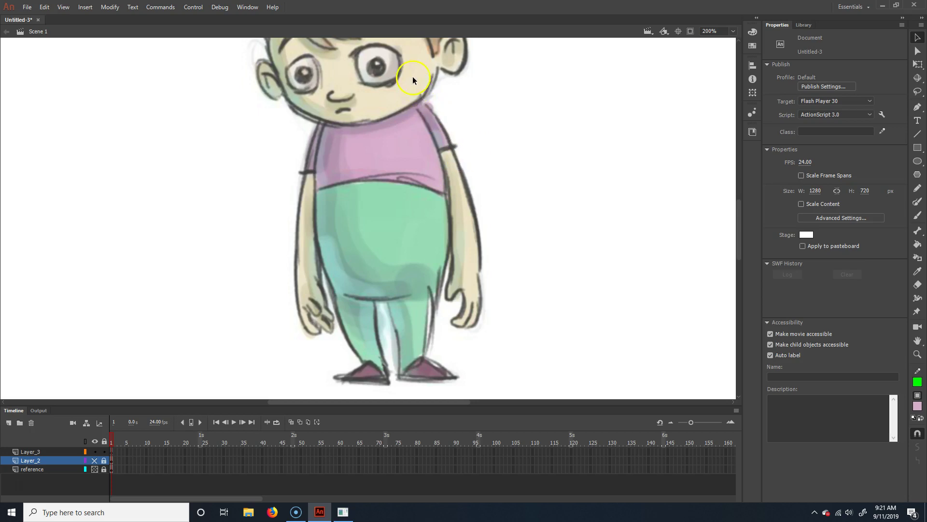
drag(497, 293, 501, 191)
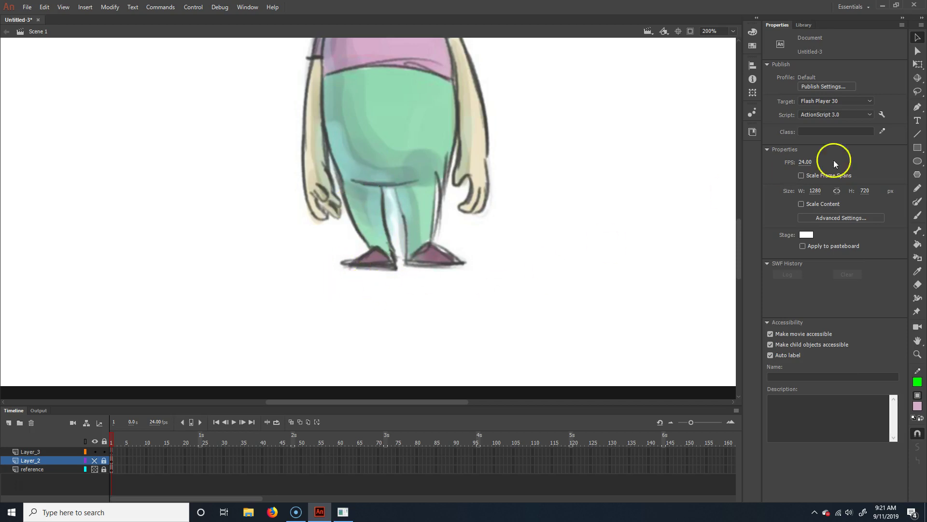
click(912, 140)
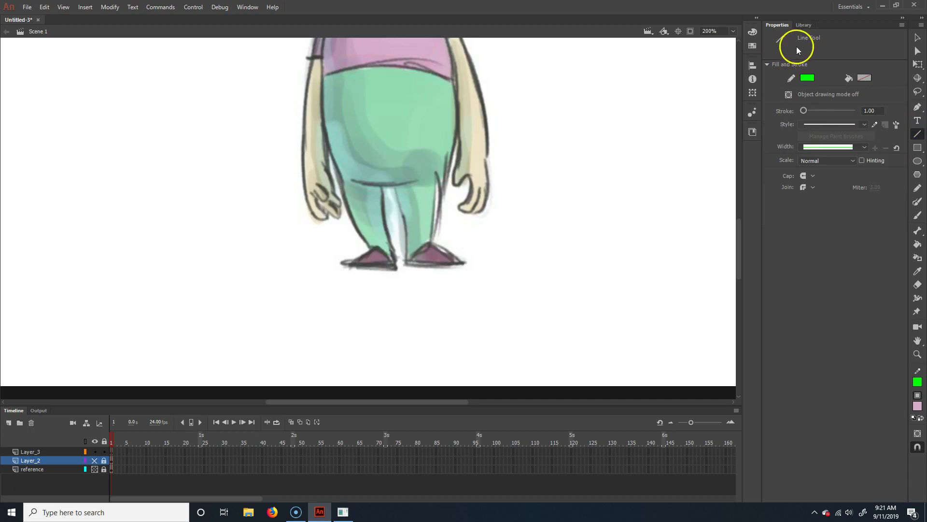
click(384, 171)
click(511, 267)
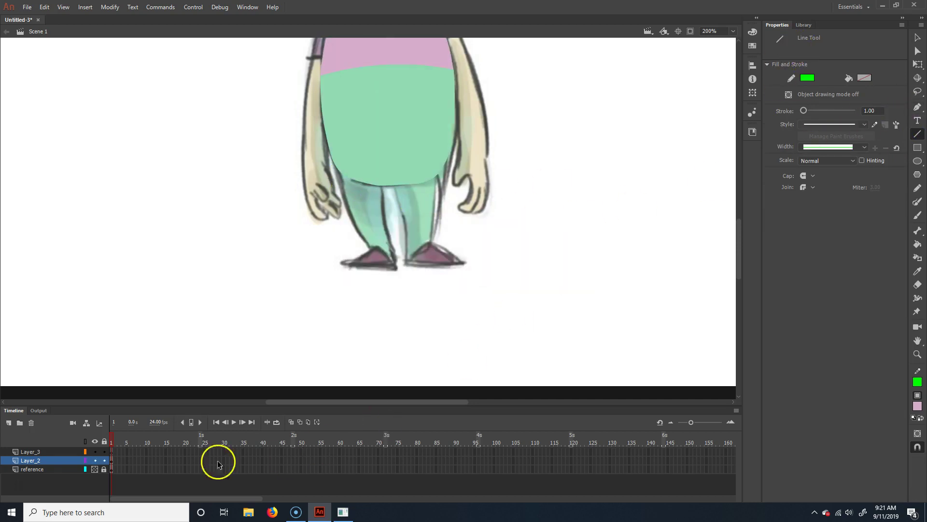
- Make Layer_3 the active layer, and hide and lock the torso's Layer_2 again
click(43, 450)
click(499, 99)
click(95, 460)
click(104, 460)
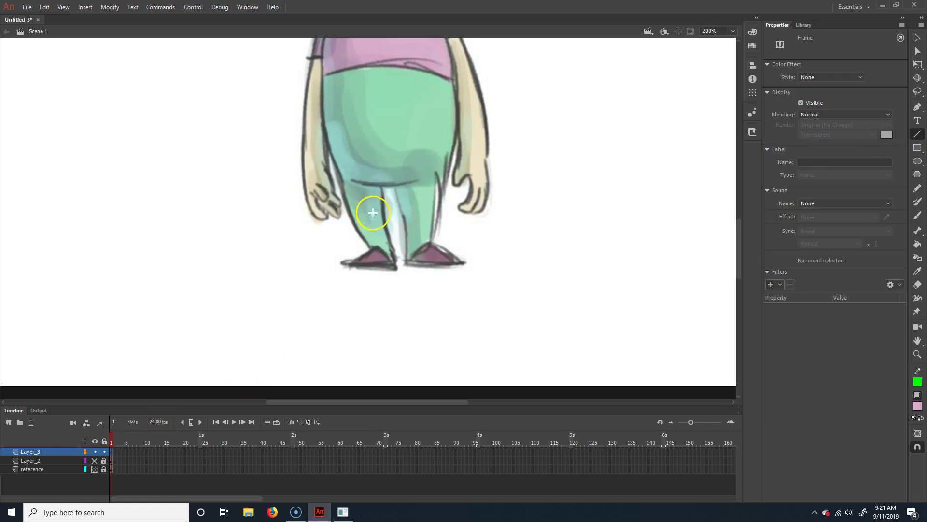
- Draw a trial line along the left leg's inner edge, undo it, and turn off object snapping in the snapping settings
drag(375, 174, 399, 268)
key(ctrl+z)
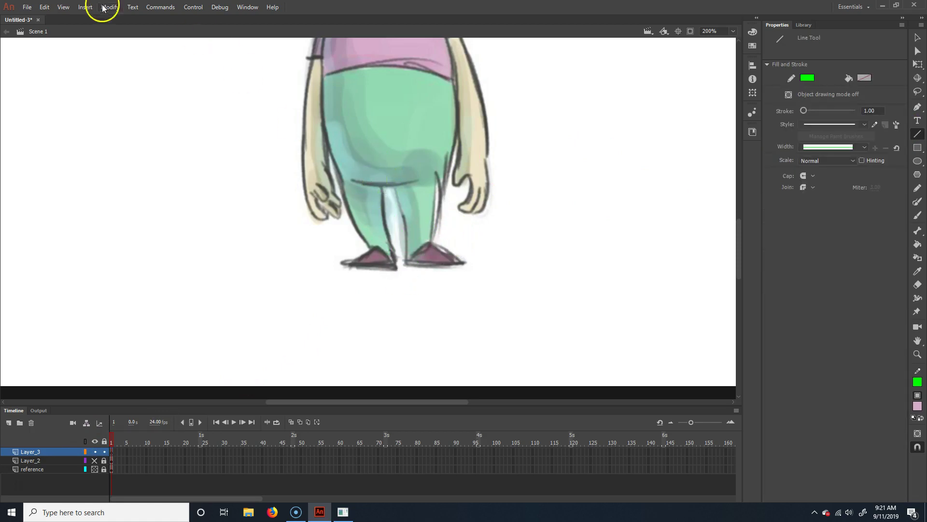
click(65, 7)
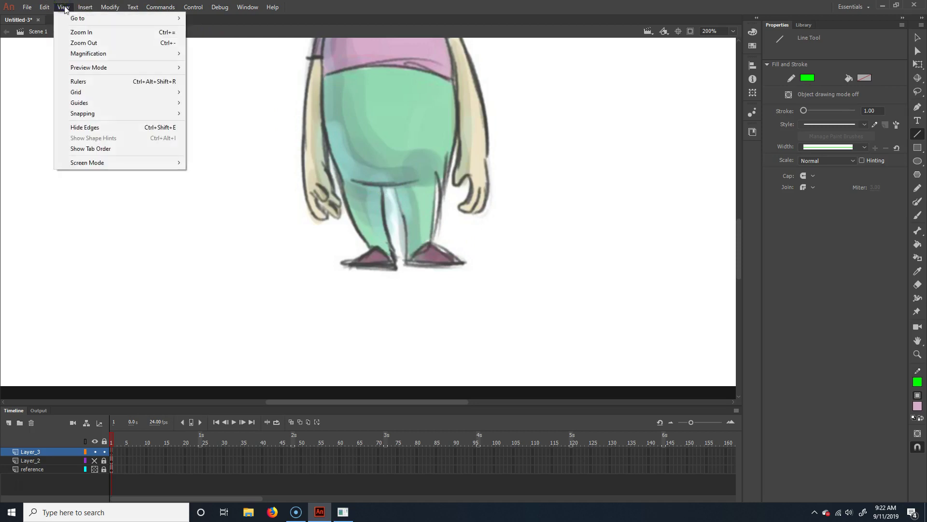
mouse_move(135, 114)
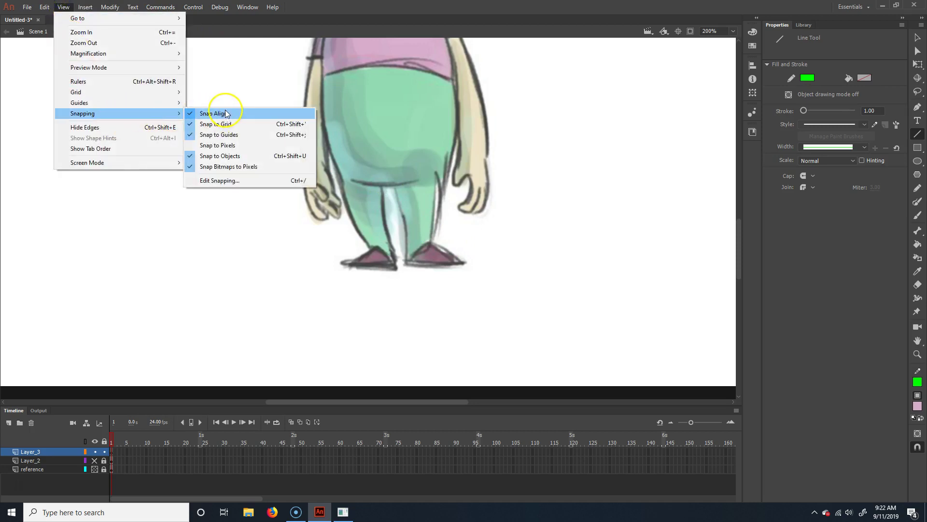
click(231, 180)
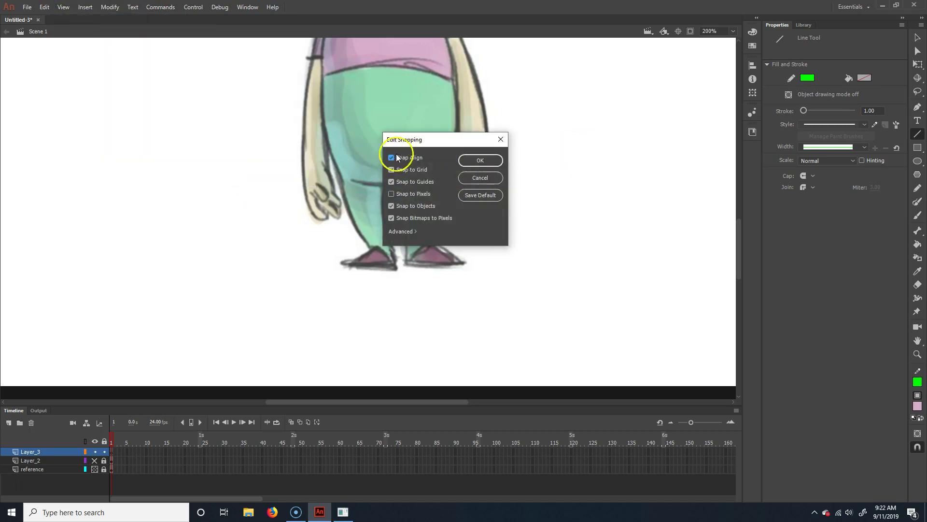
click(480, 160)
- Trace the left leg's inner and outer edges and its shoe's front and sole with overlapping straight lines
drag(380, 179, 398, 274)
drag(338, 167, 402, 265)
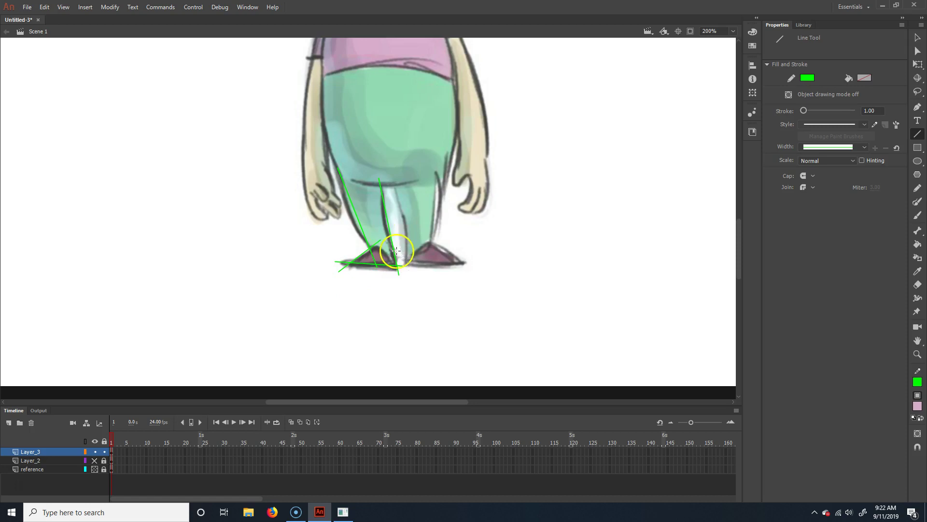
- Delete the surplus line ends around the left shoe and reposition the corner at its toe to match the sketch
key(v)
click(372, 250)
click(378, 242)
key(Delete)
click(372, 254)
click(386, 282)
click(379, 270)
click(384, 280)
click(343, 266)
key(Delete)
drag(341, 264, 402, 269)
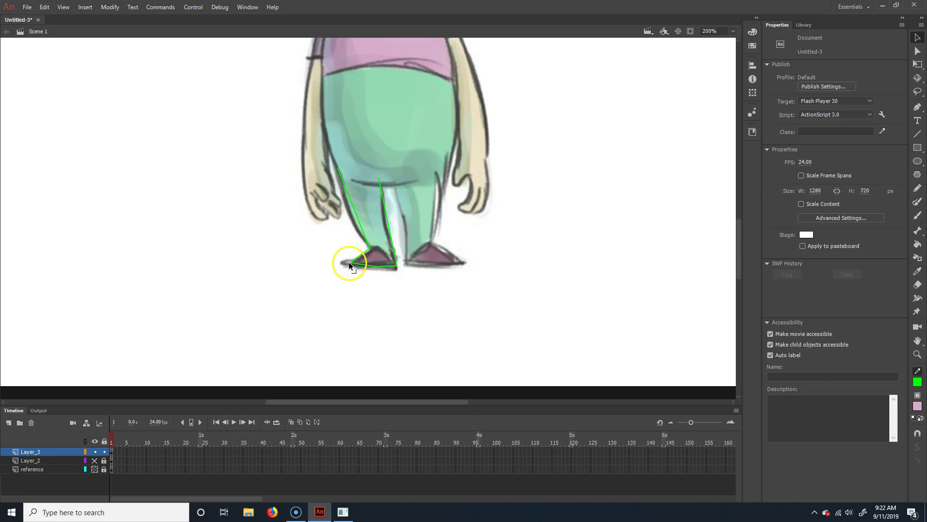
drag(345, 265, 345, 266)
- Draw a line over the left shoe's top edge from the ankle past the heel and bend it along the sketch
key(l)
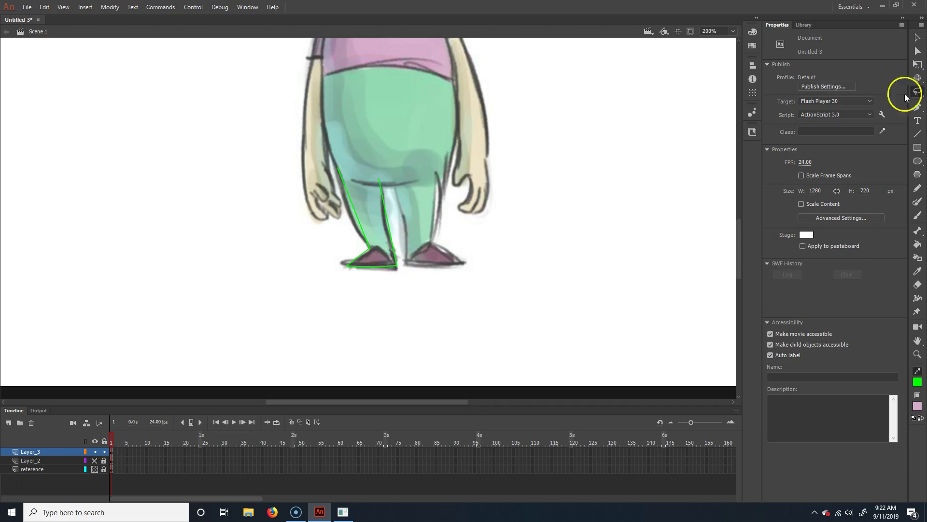
click(918, 134)
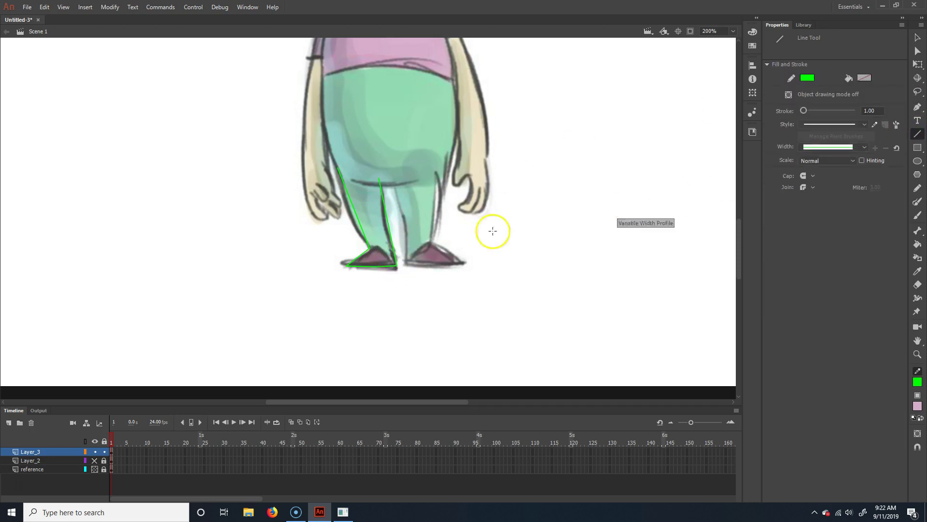
drag(372, 248, 404, 275)
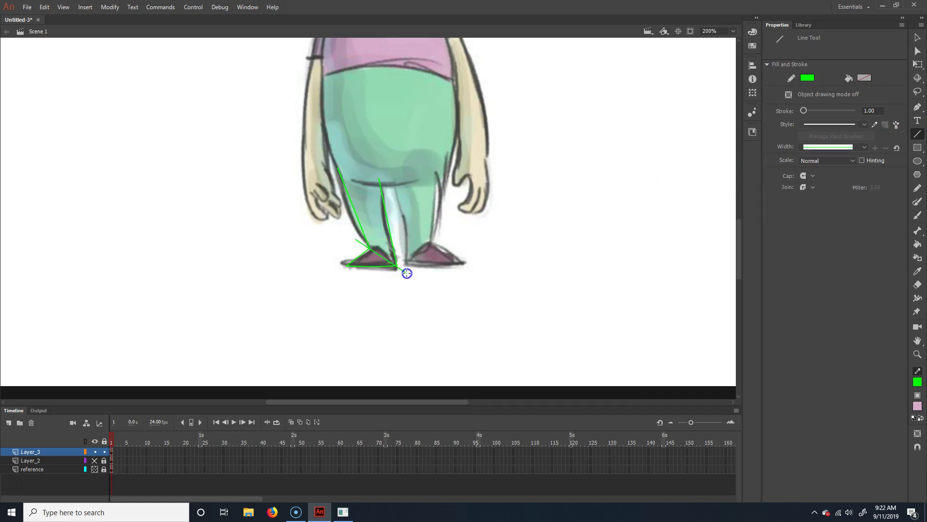
key(v)
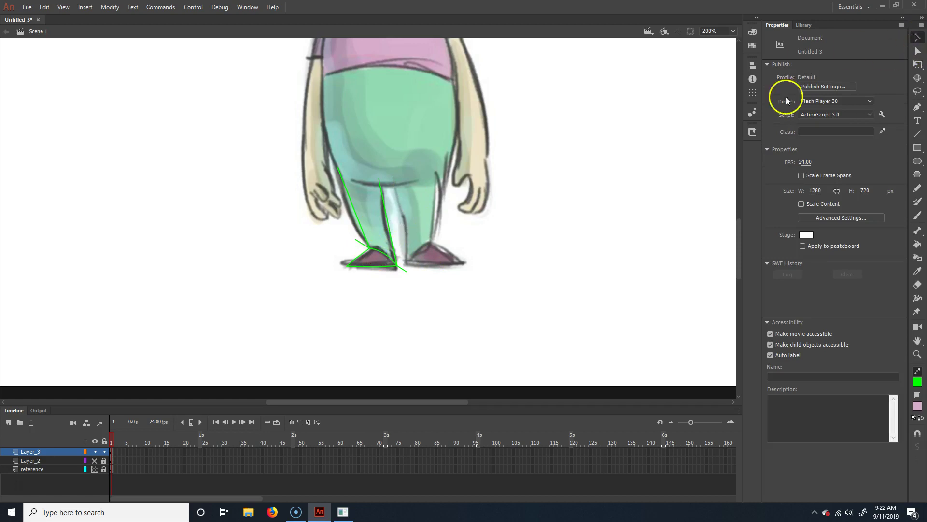
- Delete the shoe-top line's overhanging ends at the heel and ankle, and return to the Line tool
click(402, 268)
key(Delete)
click(359, 242)
key(Delete)
key(n)
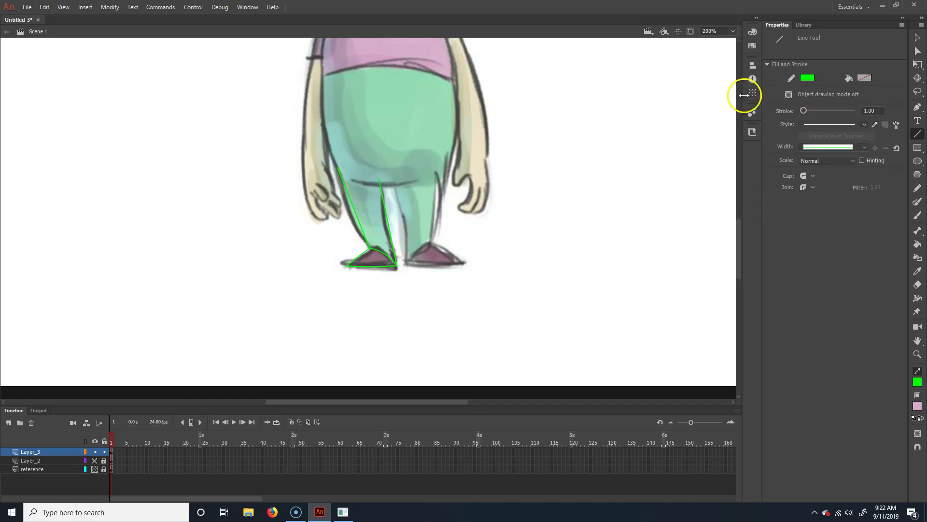
- Close the left leg's top with a line arched upward into a dome, and delete its overhanging ends on both sides
drag(320, 171, 408, 189)
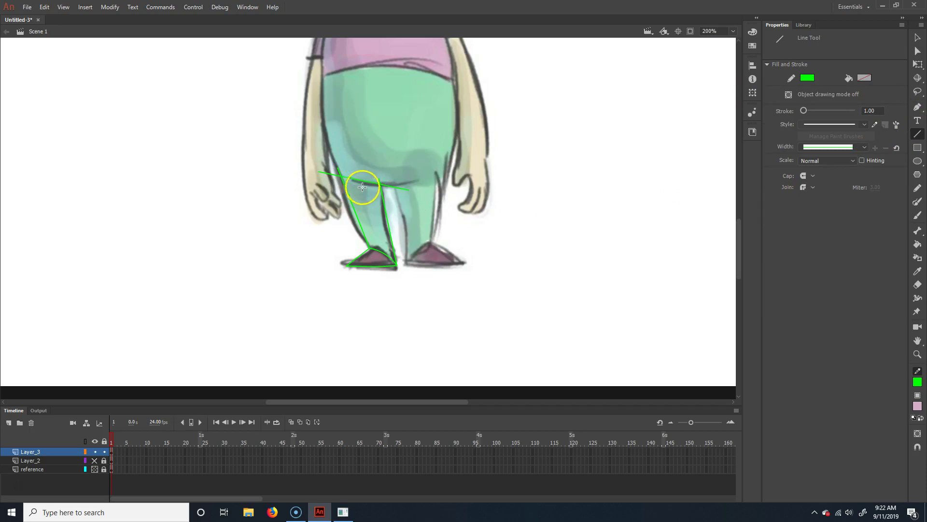
key(v)
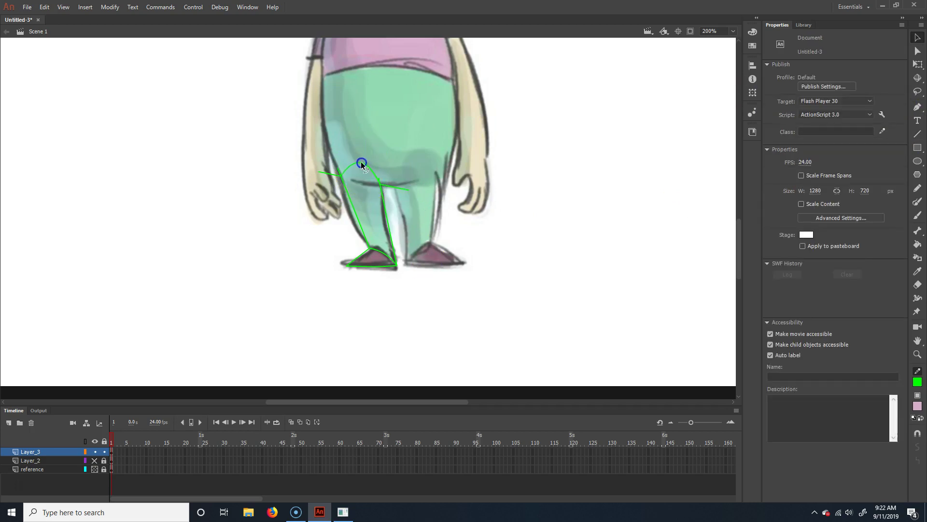
click(330, 173)
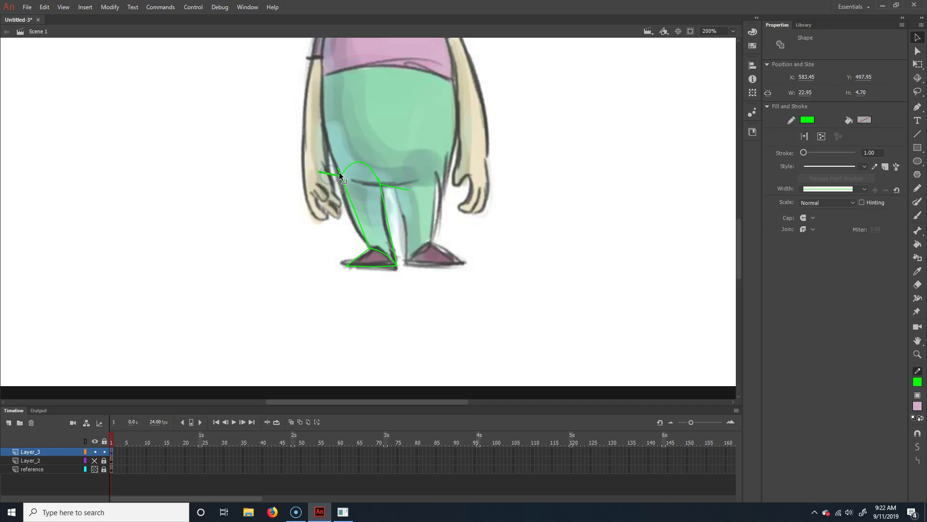
key(Delete)
click(391, 185)
key(Delete)
- Bend the left leg's side edges along the sketch and reshape the shoe's sole into a gentle curve, lowering its heel corner
drag(357, 215, 385, 223)
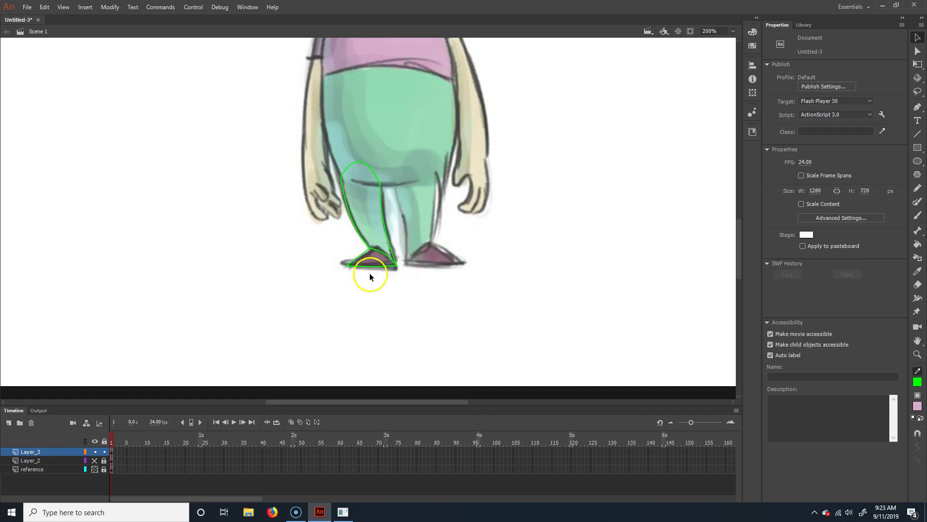
key(ctrl+equal)
key(ctrl+equal)
key(space)
drag(467, 280, 461, 159)
drag(387, 221, 381, 195)
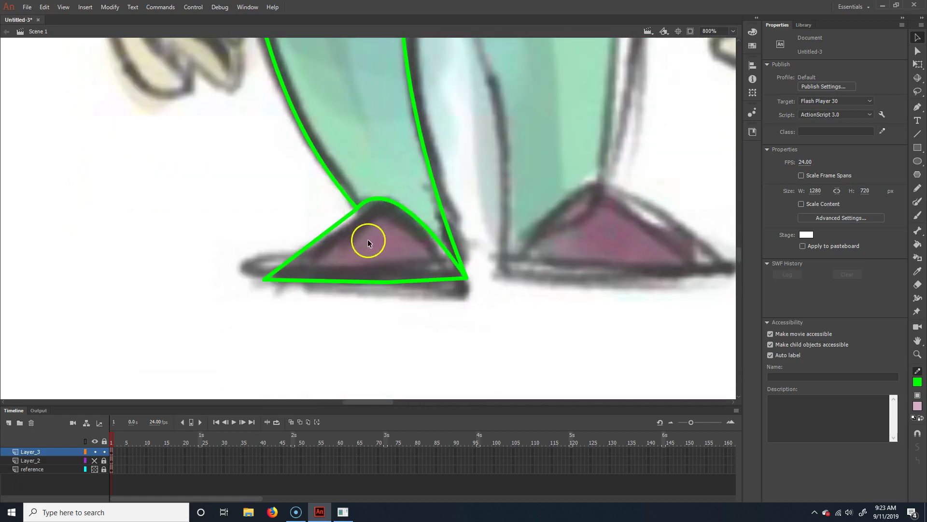
drag(311, 287, 301, 286)
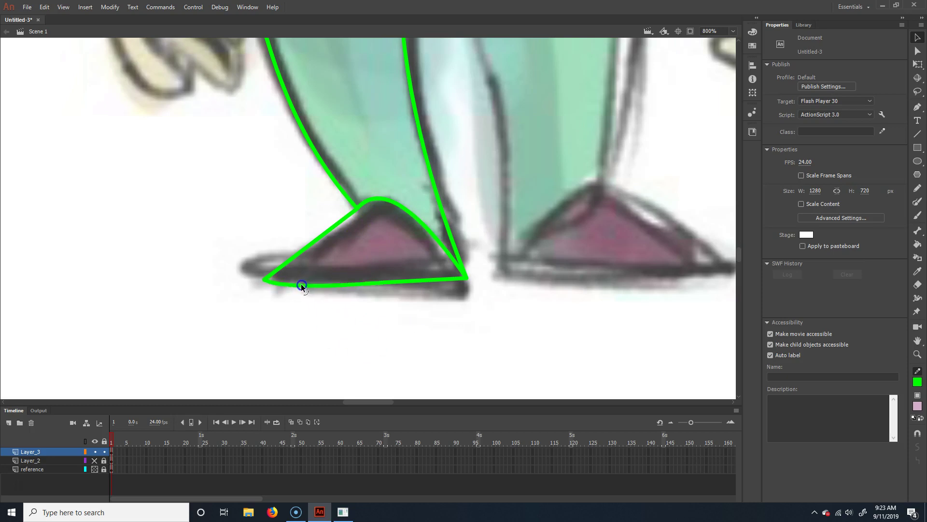
drag(424, 280, 468, 286)
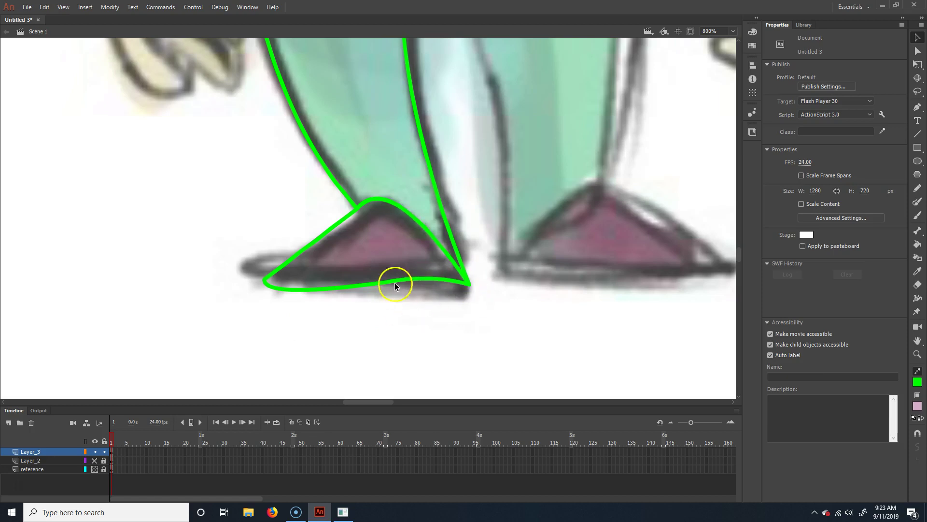
- Inspect the anchor points of the whole left leg and shoe outline with the Subselection tool
drag(490, 155, 486, 191)
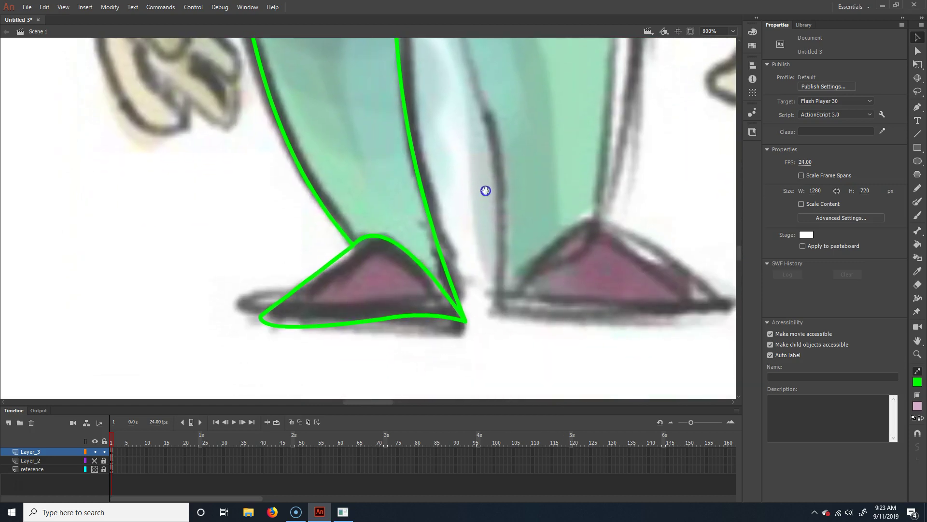
key(ctrl+minus)
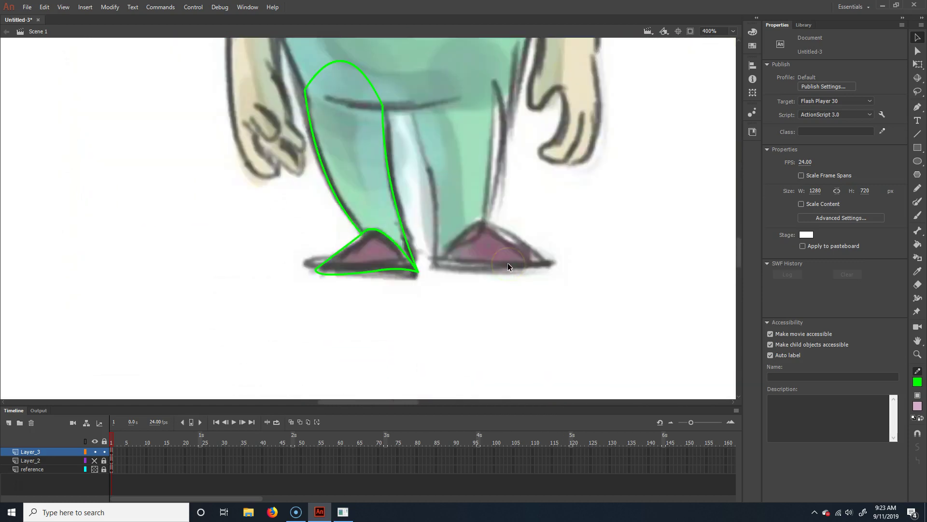
drag(467, 213, 469, 233)
click(918, 51)
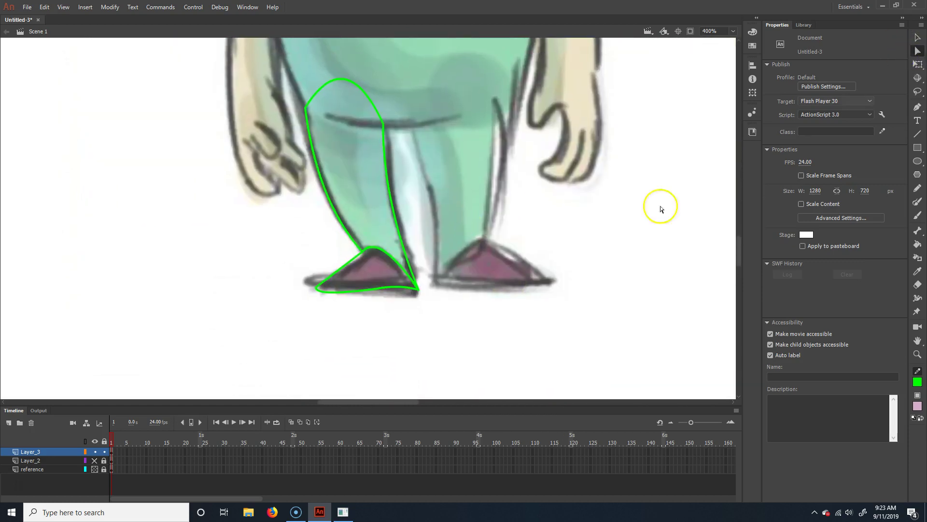
drag(270, 336, 439, 135)
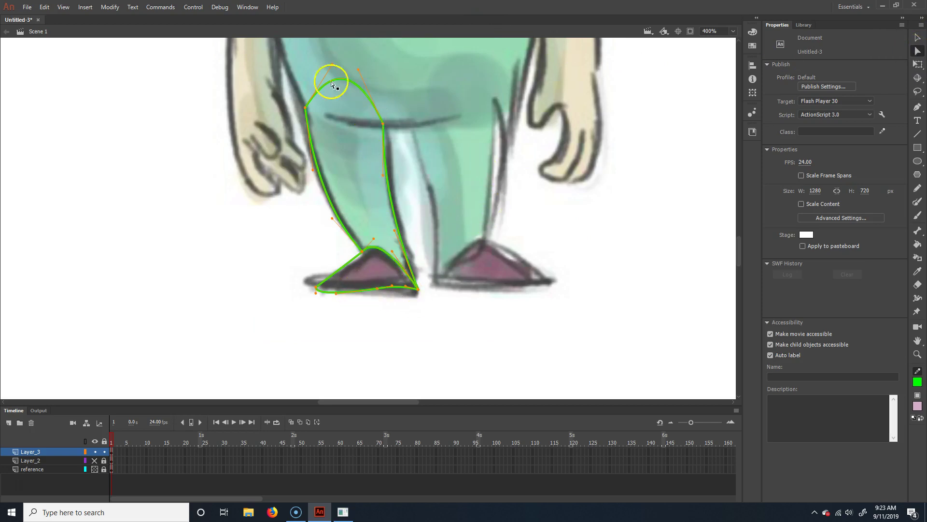
click(438, 256)
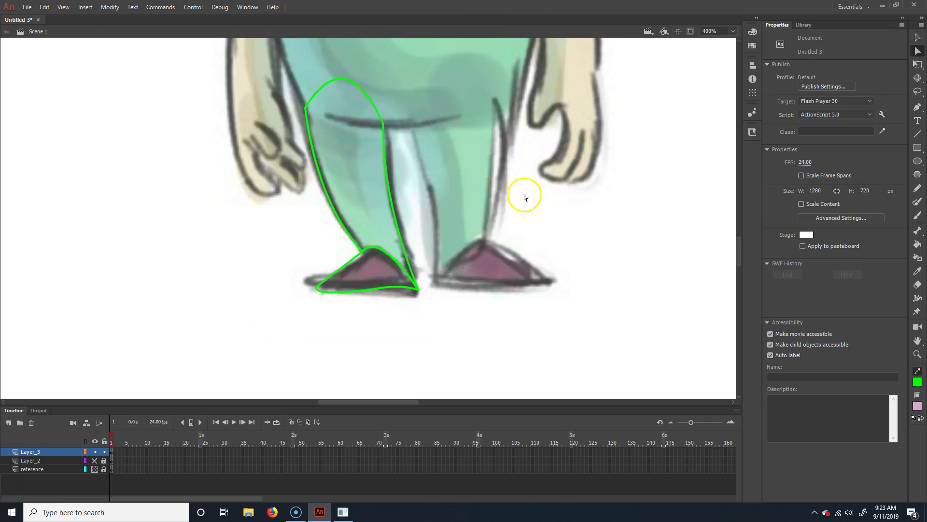
- Show Layer_2, sample the green of its trousers and fill the left leg outline with that colour
click(917, 246)
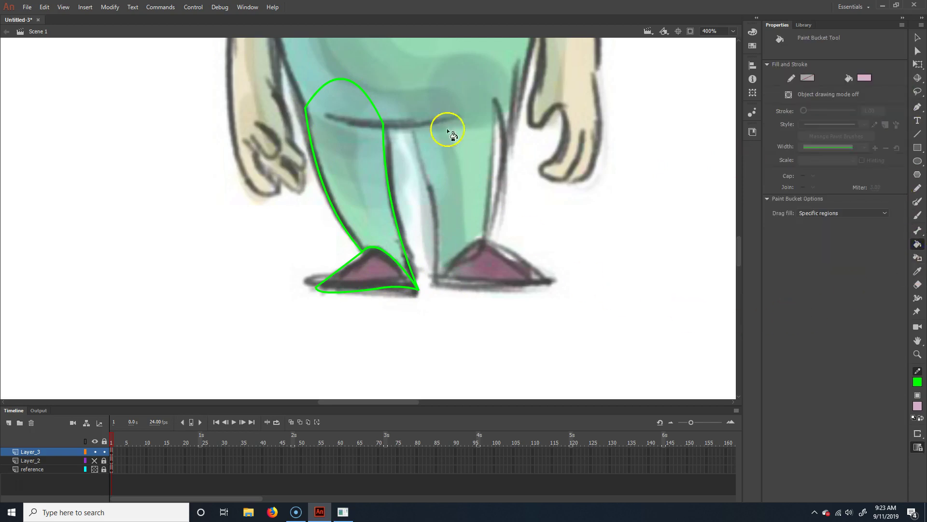
scroll(494, 223, up, 3)
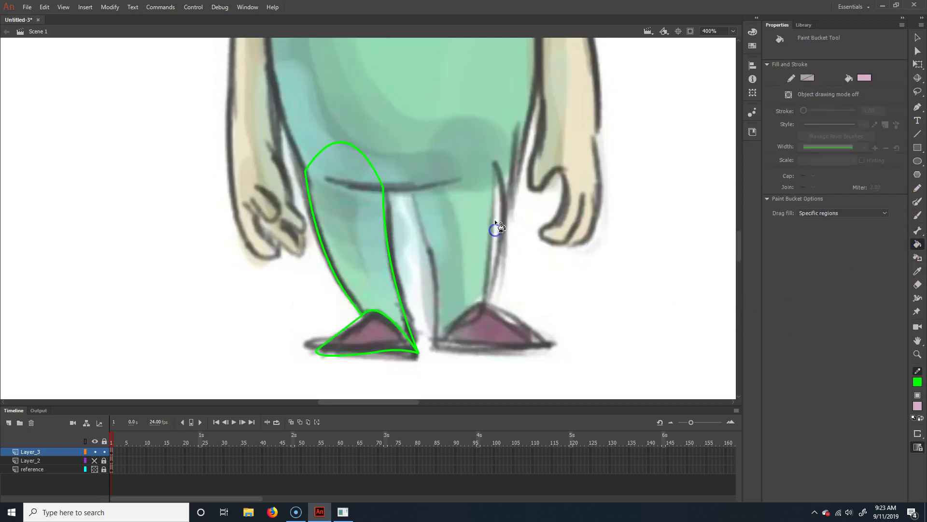
click(94, 461)
drag(530, 206, 534, 282)
key(i)
click(440, 185)
click(362, 315)
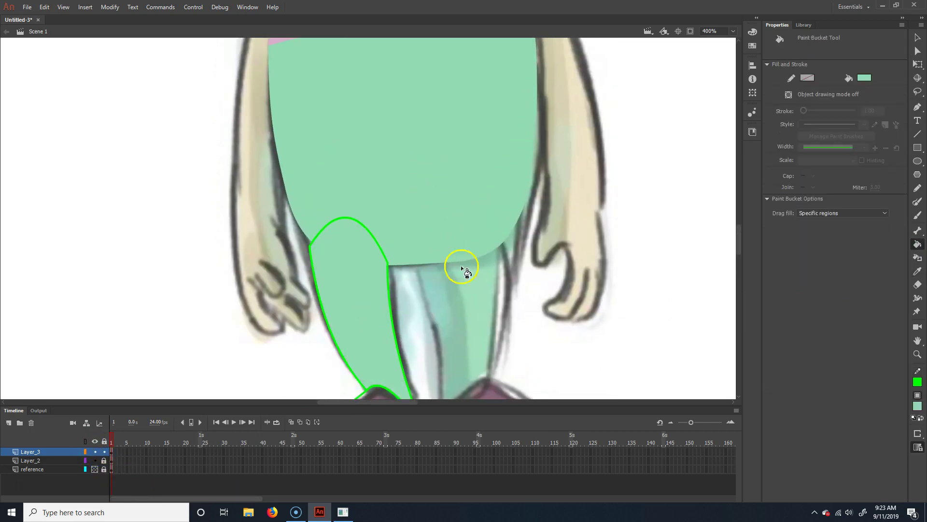
- Sample the mauve shoe colour from the reference sketch and fill the left shoe with it
drag(520, 319, 521, 308)
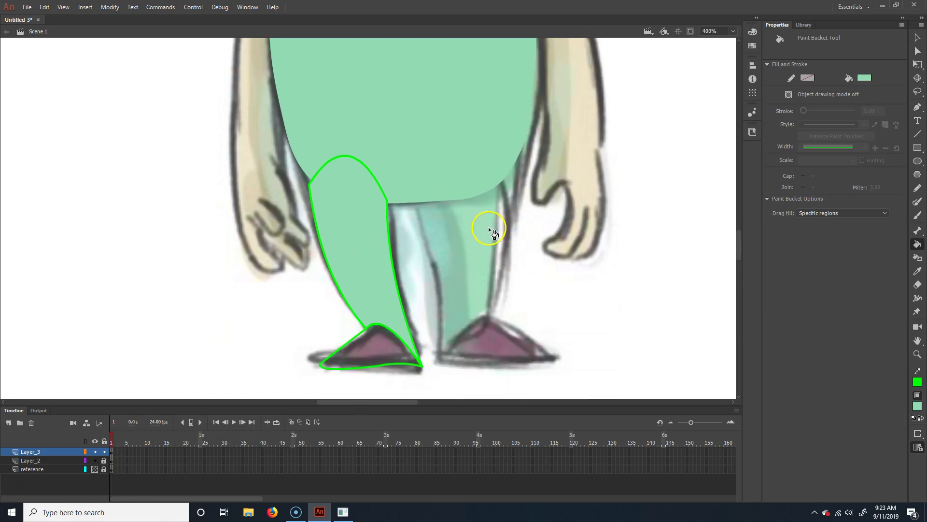
drag(496, 351, 506, 302)
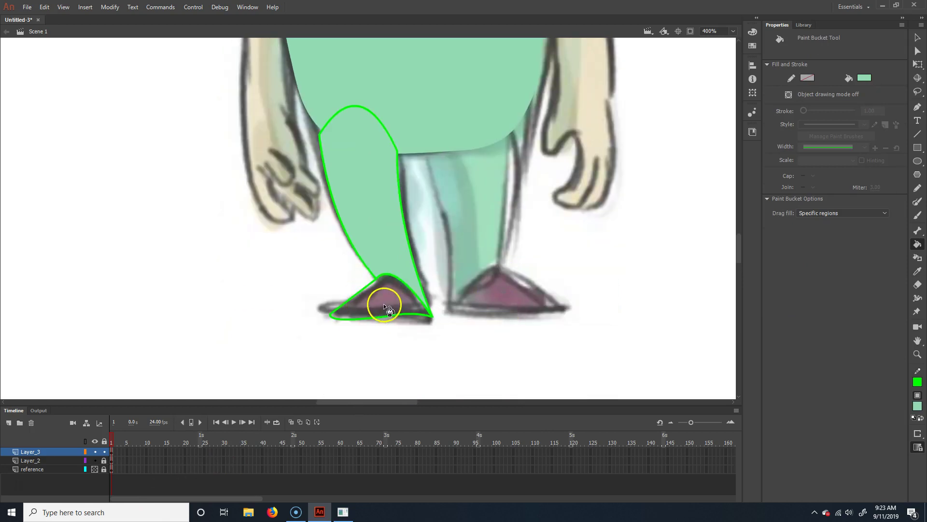
alt+click(399, 308)
click(388, 297)
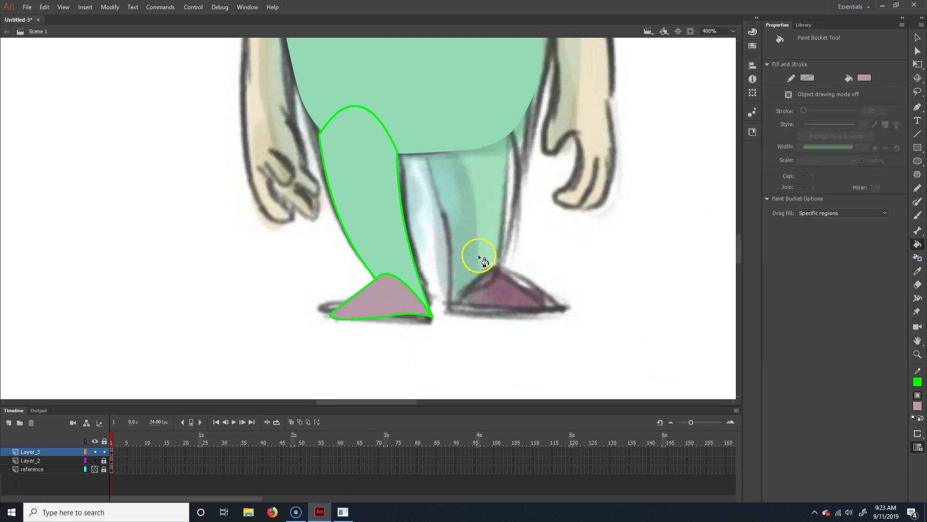
- Delete the bright green outline strokes around the left leg and shoe, keeping the fills
key(v)
drag(466, 71, 249, 381)
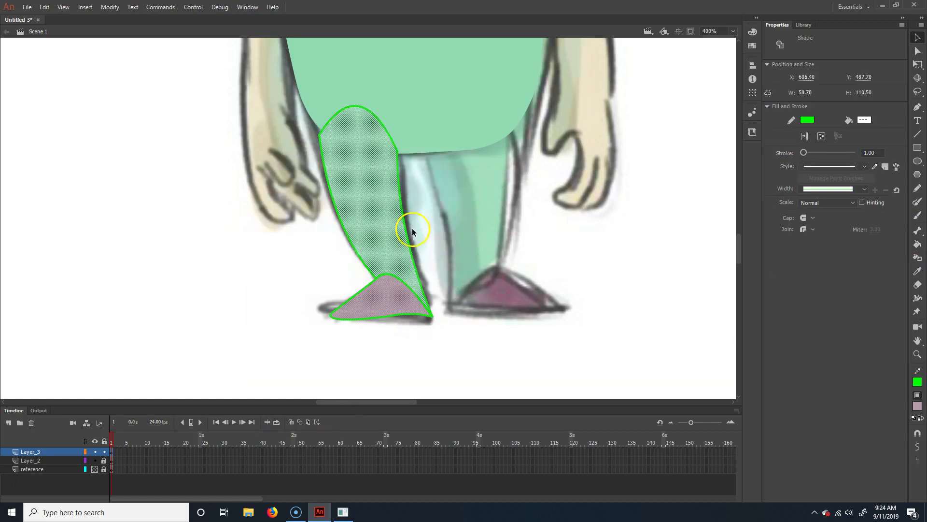
click(423, 231)
click(407, 237)
double_click(411, 240)
key(Delete)
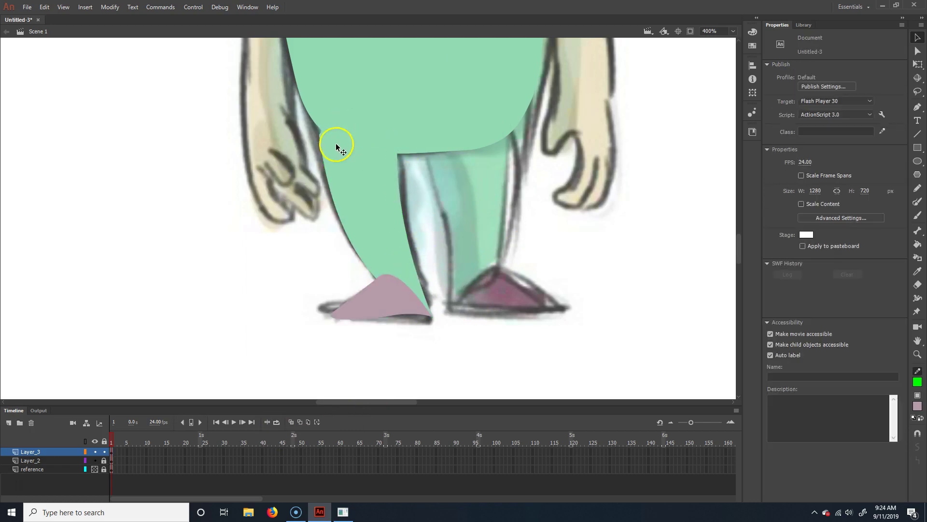
- Reposition the left leg's upper outer corner so its edge runs smoothly into the trousers
drag(443, 211, 468, 287)
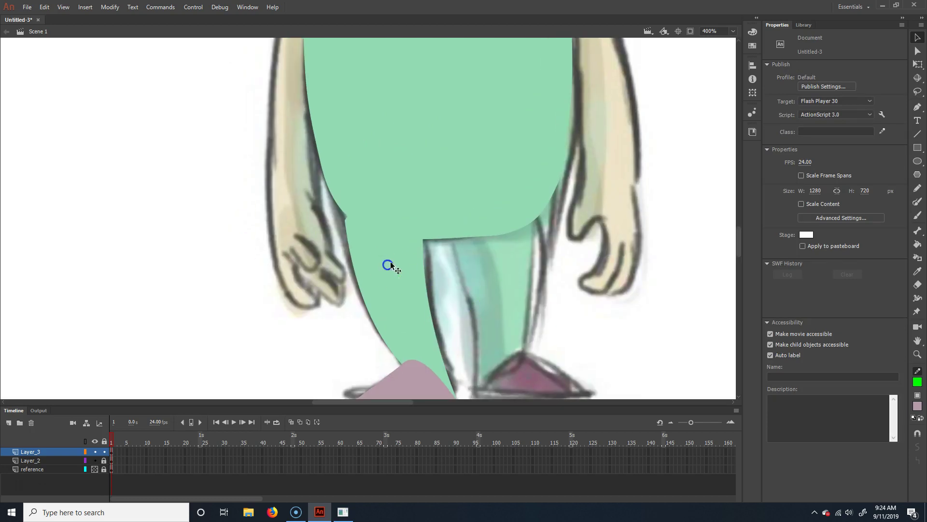
click(397, 223)
click(325, 243)
drag(344, 219, 341, 203)
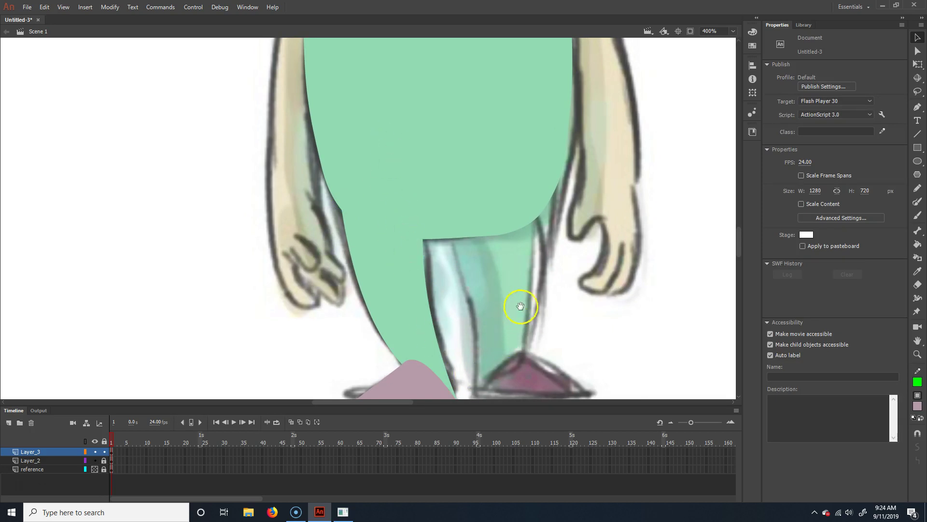
- Hide Layer_2, copy the left leg and shoe, hide and lock Layer_3, and add a new layer above it
drag(521, 305, 503, 323)
key(ctrl+minus)
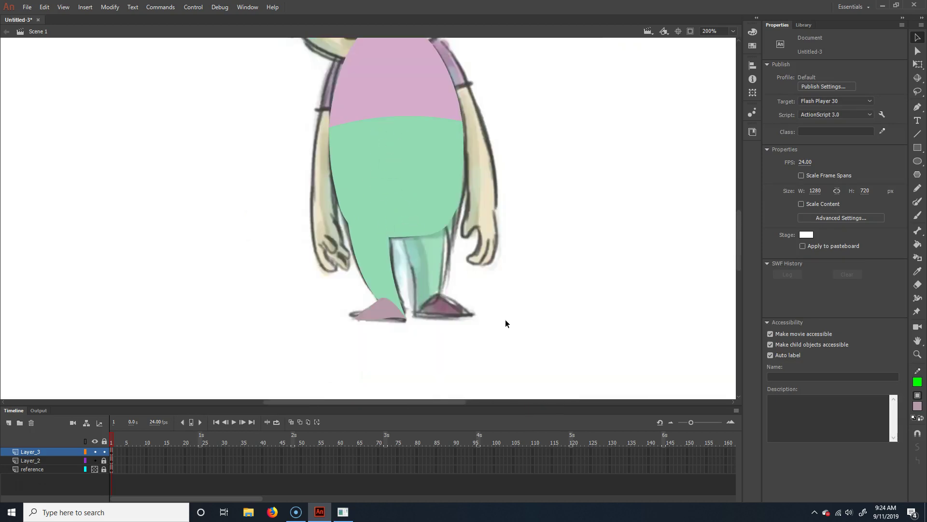
scroll(483, 292, up, 5)
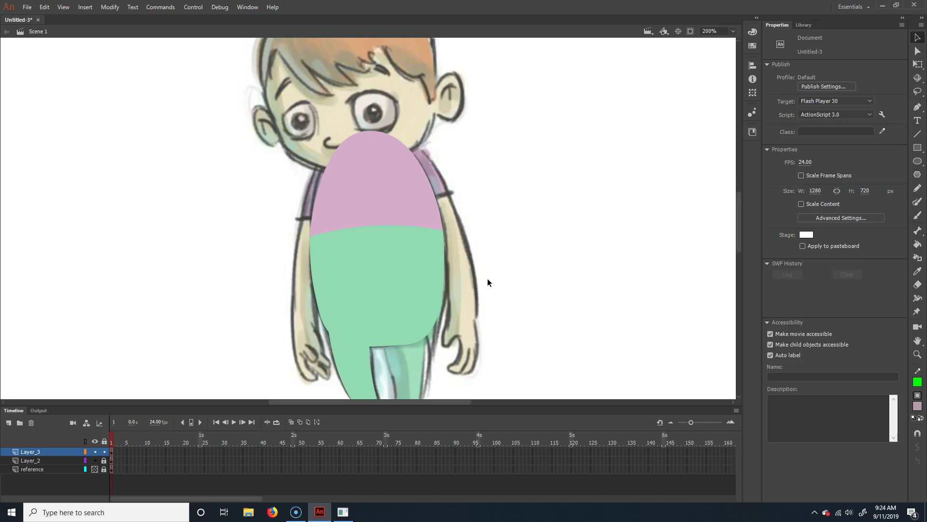
drag(519, 307, 510, 211)
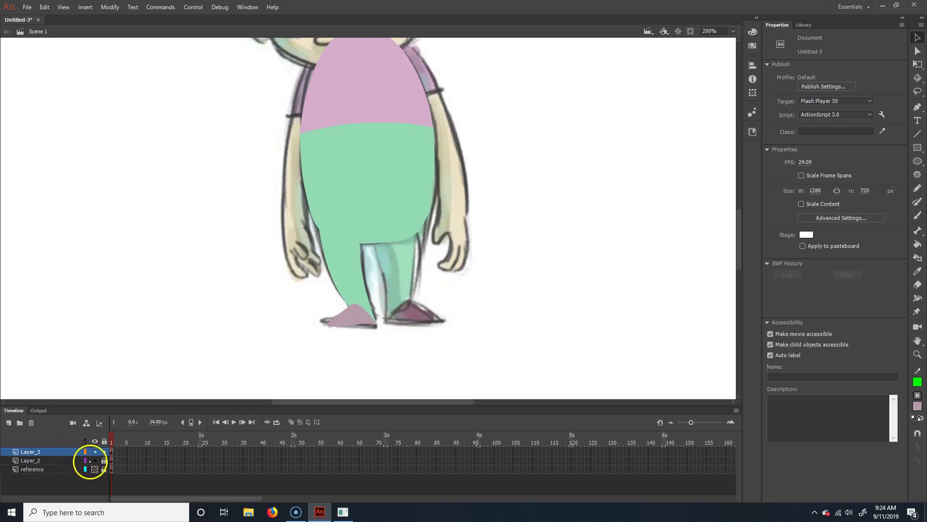
click(94, 460)
drag(266, 372, 447, 166)
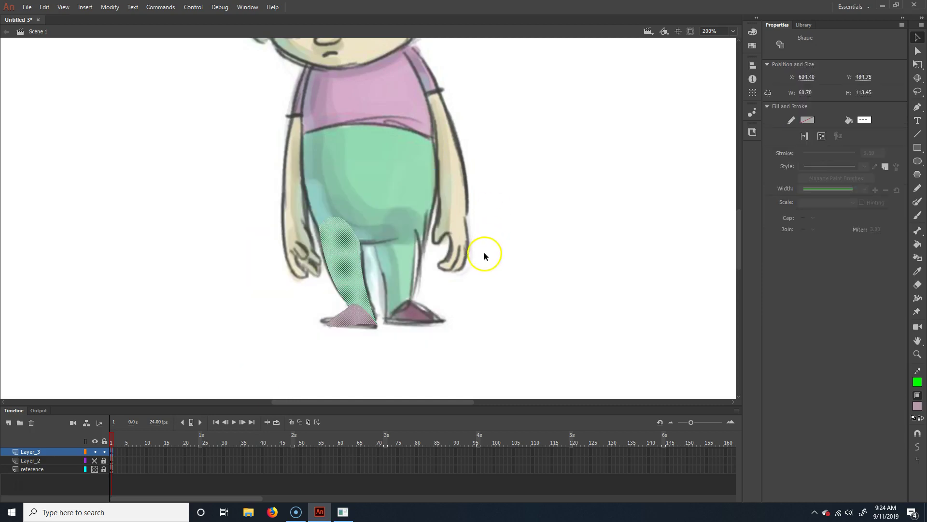
click(95, 452)
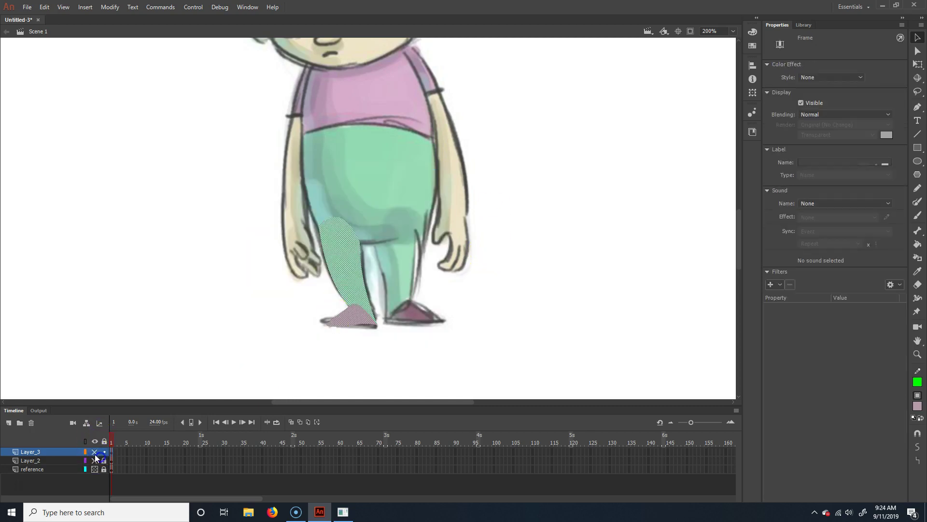
click(8, 422)
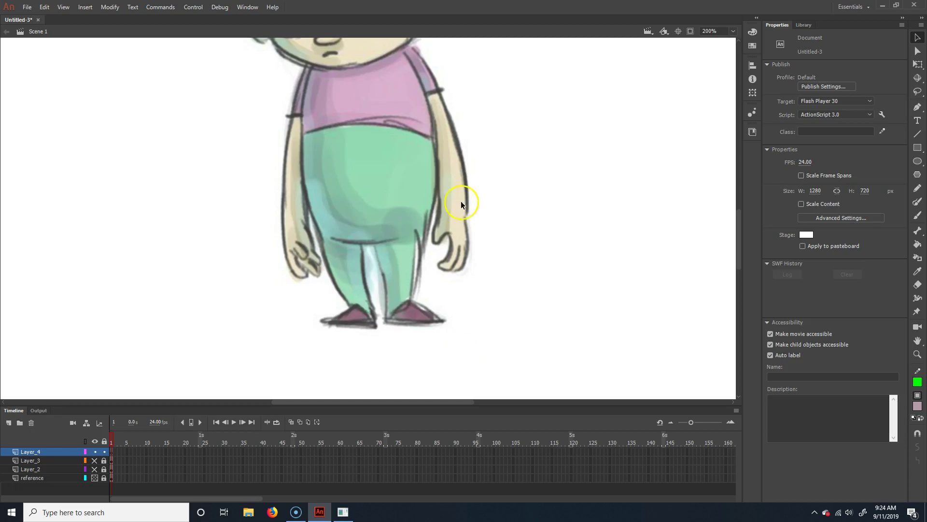
- Discard a centred paste of the copied leg and shoe, and paste them in place on Layer_4 instead
key(ctrl+v)
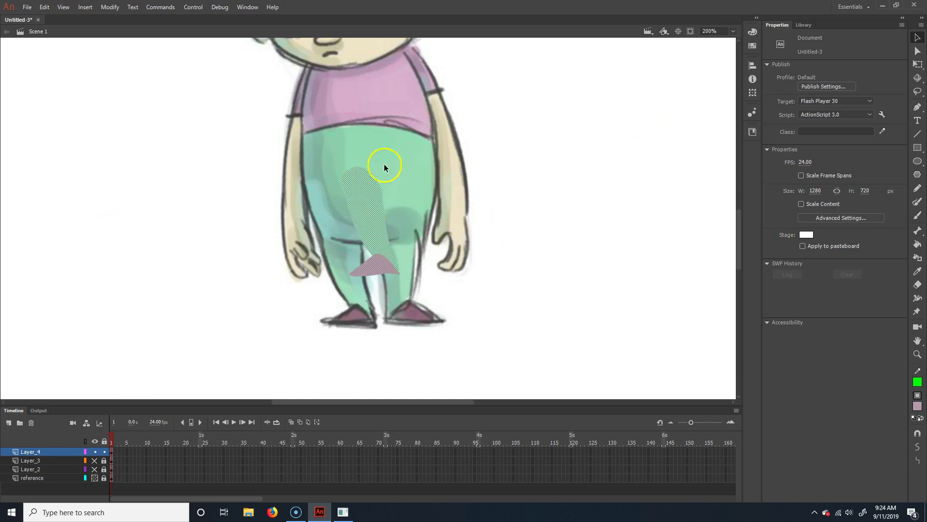
key(Delete)
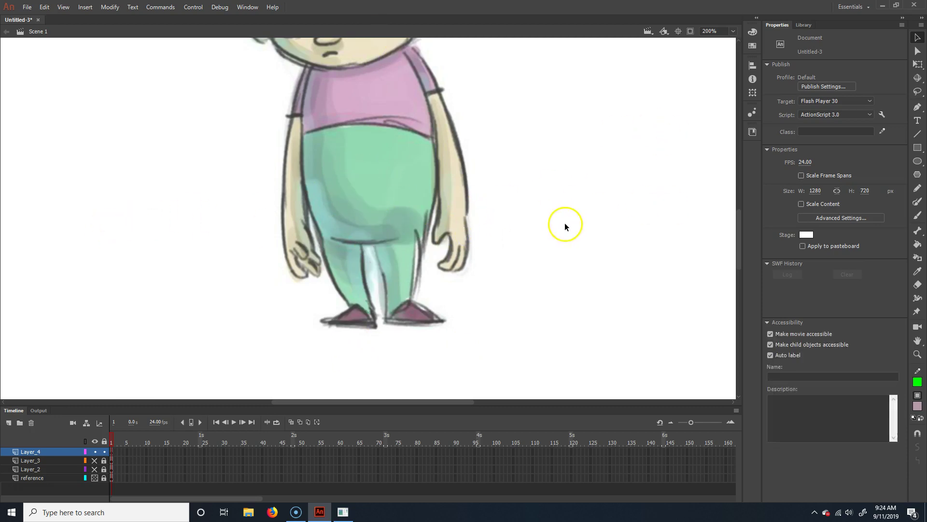
key(ctrl+shift+v)
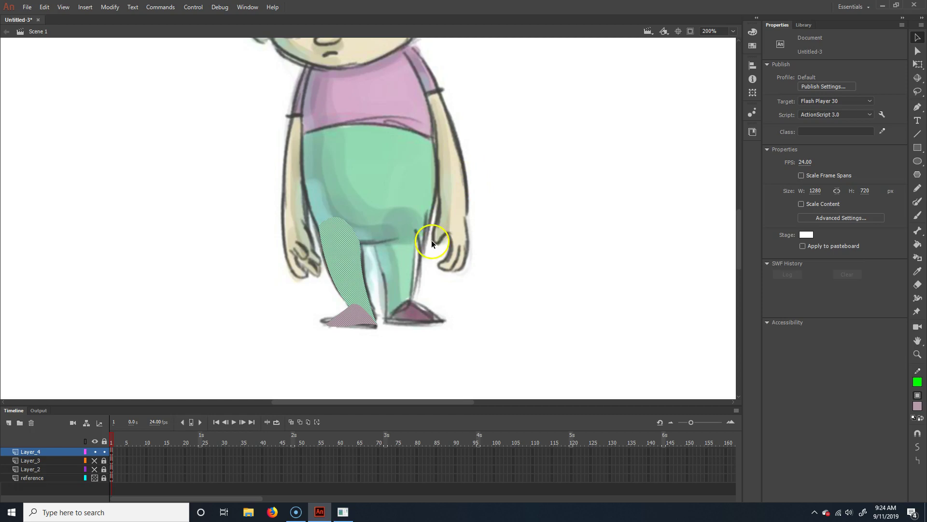
- Flip the pasted leg and shoe horizontally over the sketch's right leg, skew the top inward to match, and reselect the shape
click(918, 64)
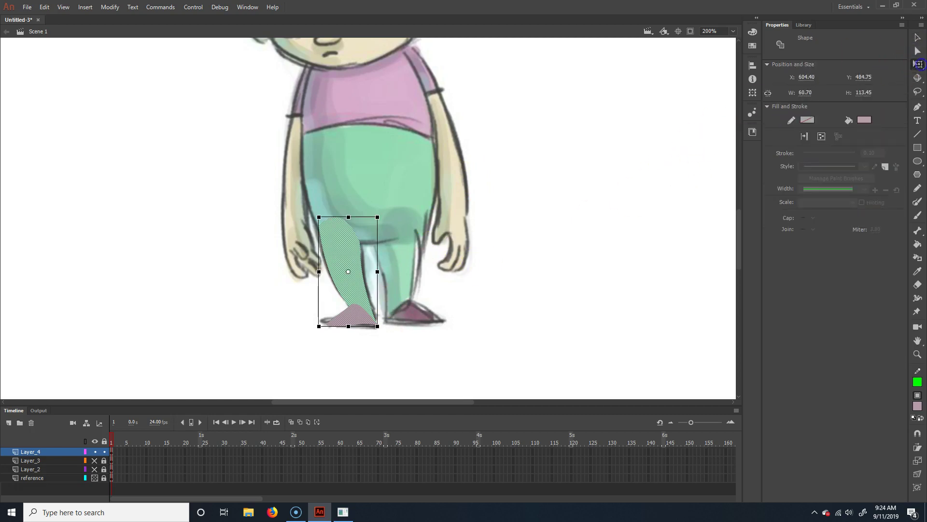
drag(319, 272, 419, 251)
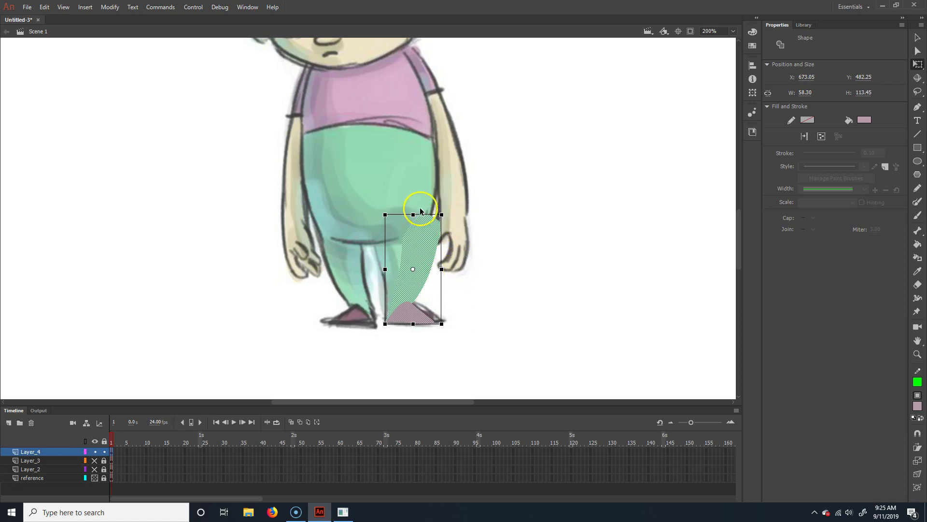
drag(420, 213, 406, 213)
drag(416, 275, 403, 276)
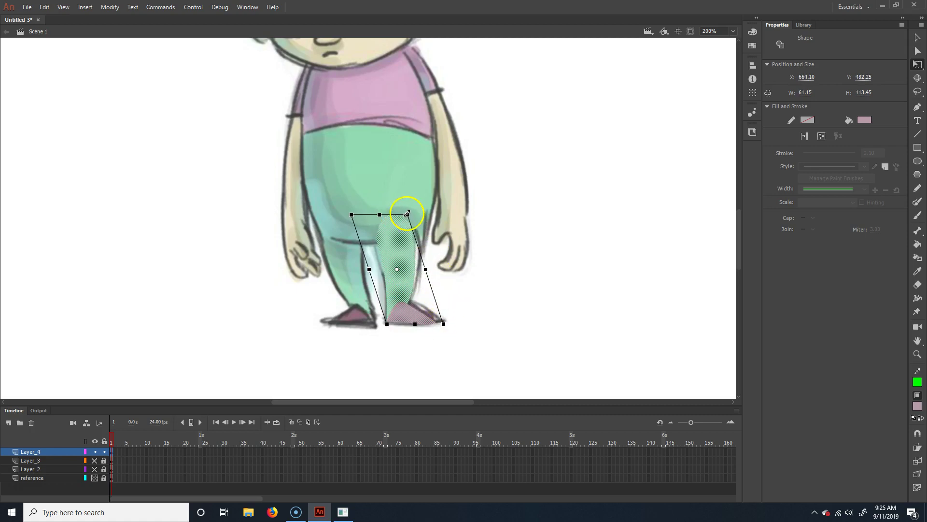
click(519, 276)
drag(483, 145, 321, 350)
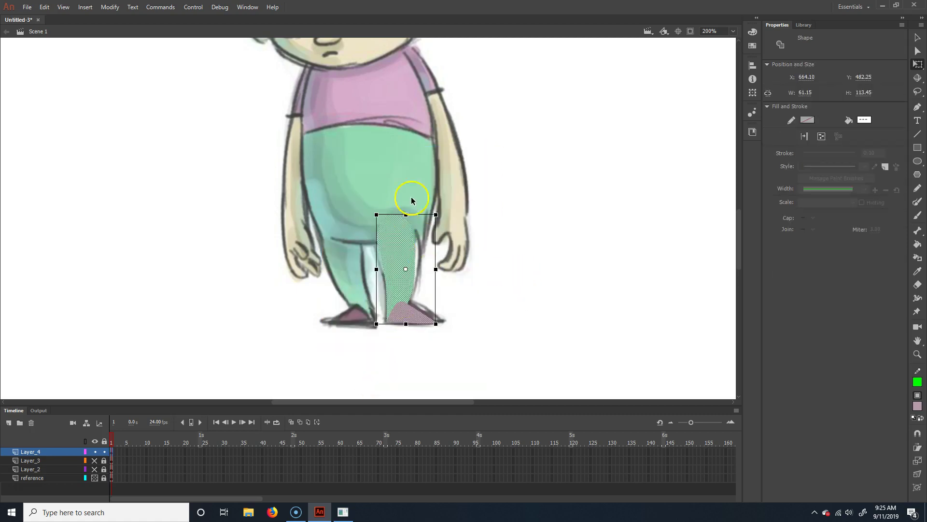
- Resize the right leg and shoe to about 67 by 108 px, show Layer_3, and nudge the shape onto the sketch's leg
drag(435, 213, 438, 217)
mouse_move(397, 244)
mouse_down()
mouse_move(404, 251)
mouse_move(397, 244)
mouse_up()
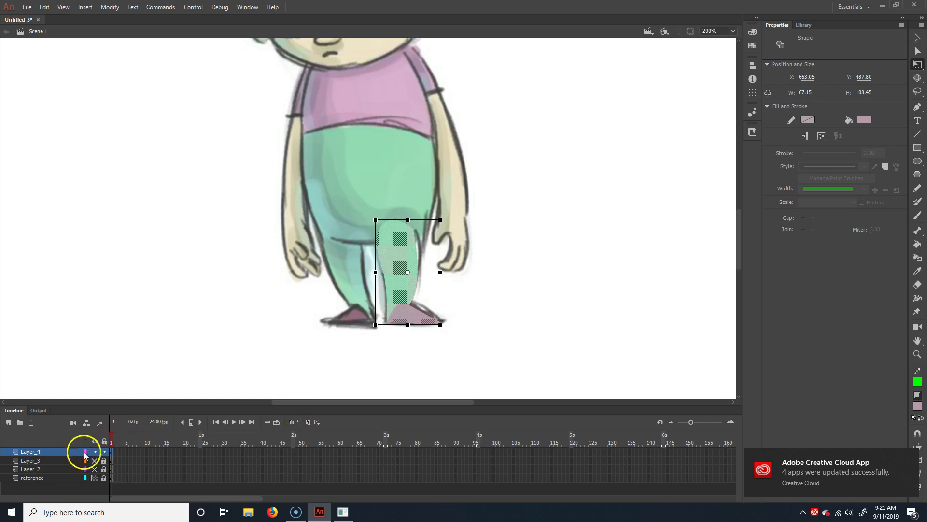
click(95, 461)
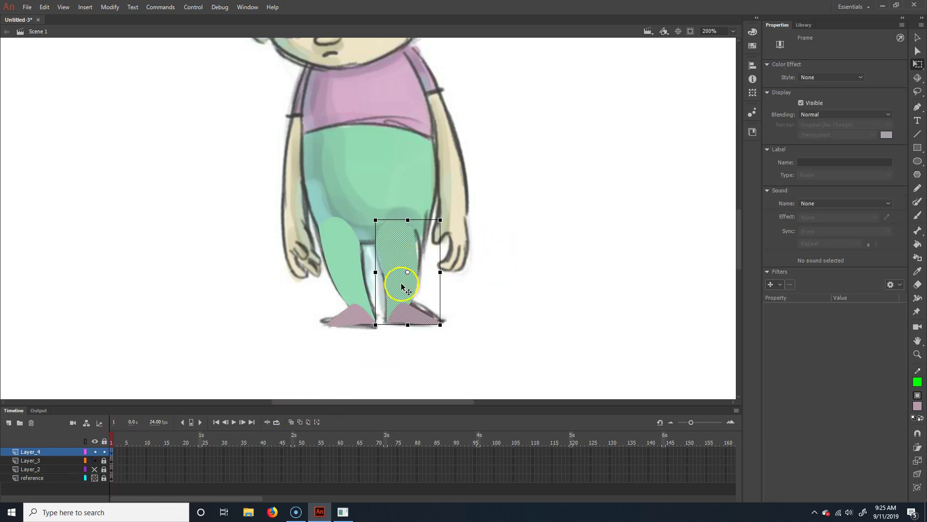
drag(402, 289, 405, 291)
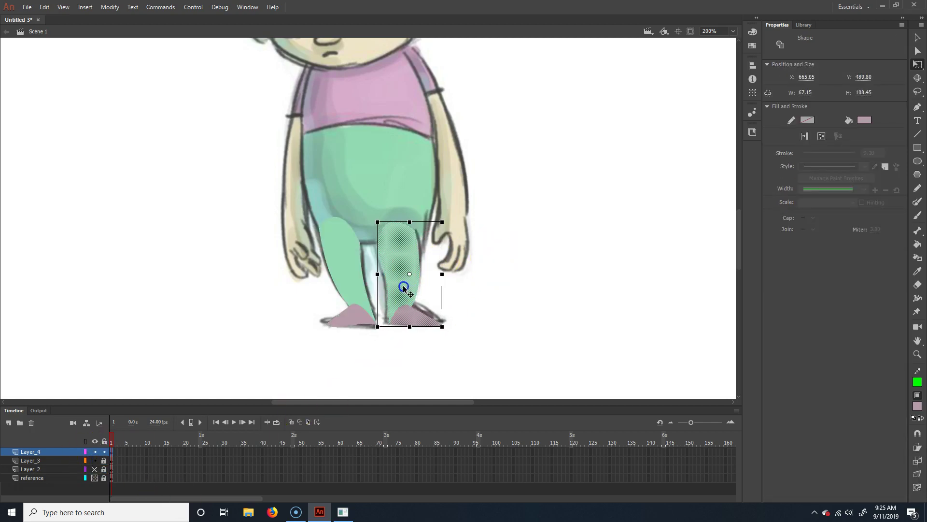
click(535, 370)
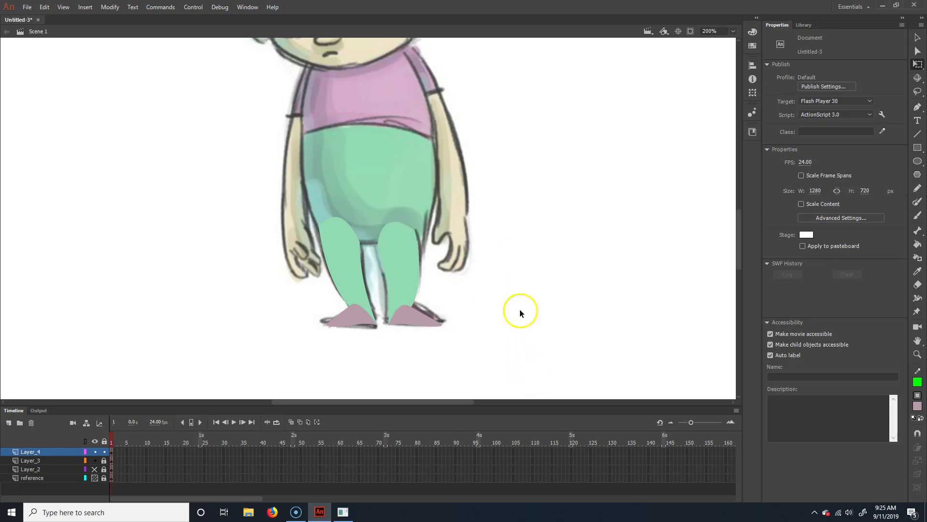
- Reshape the right leg's upper outer corner and the shoe's top edge with the Selection tool to follow the sketch
click(419, 255)
click(491, 204)
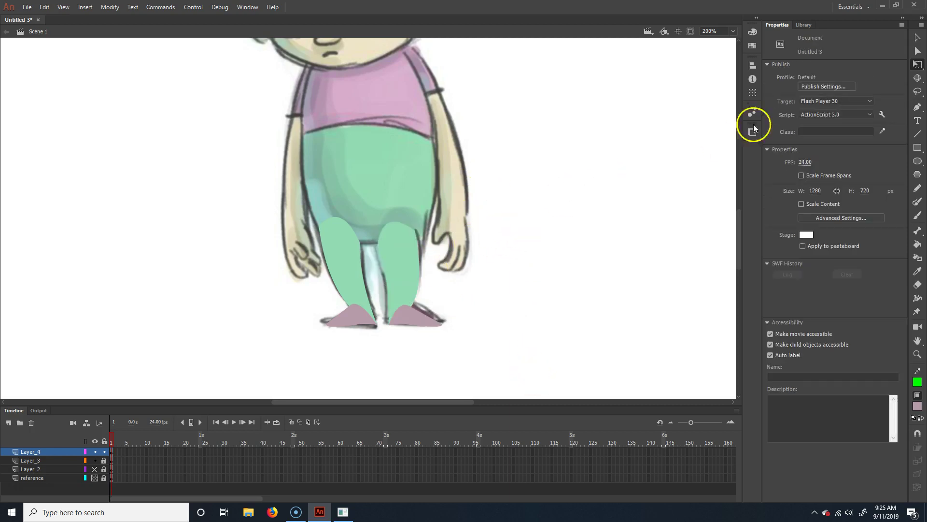
click(918, 38)
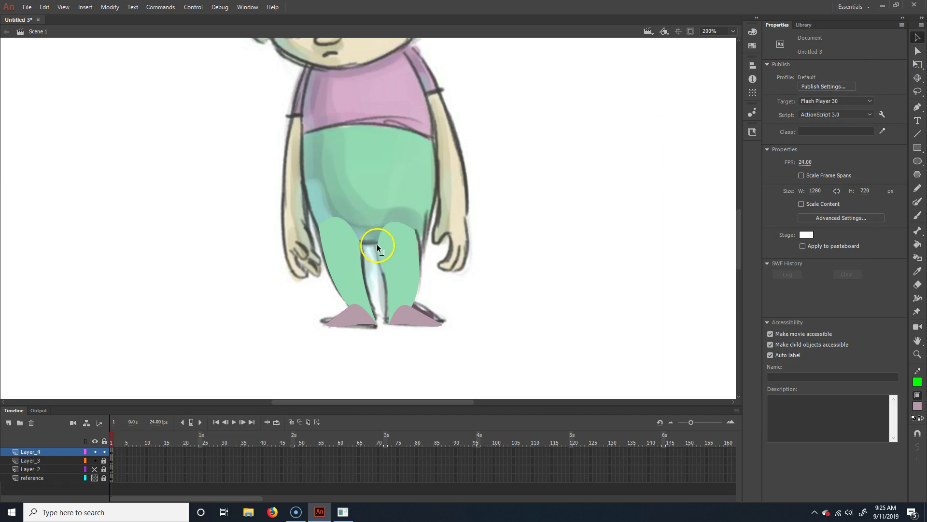
drag(414, 232, 419, 225)
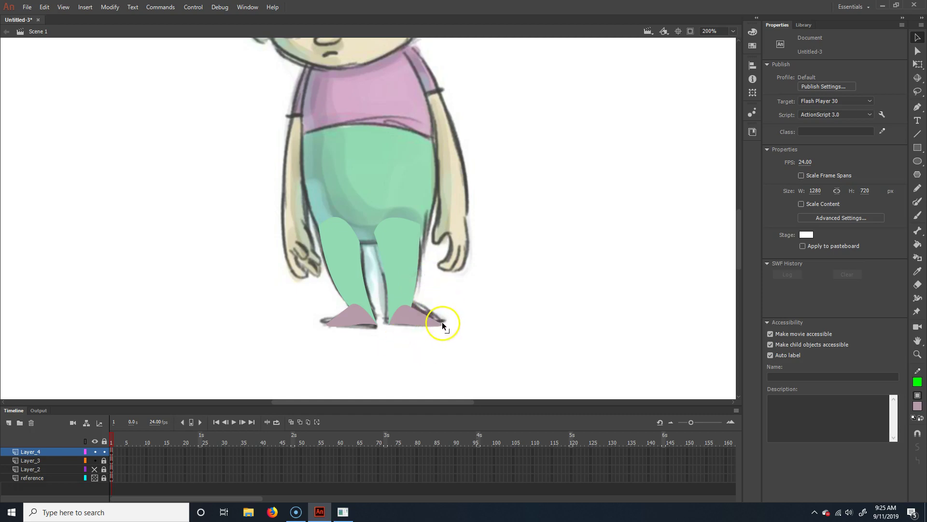
drag(430, 314, 412, 306)
drag(420, 225, 421, 231)
- Lock and hide Layer_4, and make Layer_3 the visible, unlocked and active layer
click(110, 454)
click(104, 461)
click(104, 460)
click(96, 452)
click(95, 460)
click(96, 452)
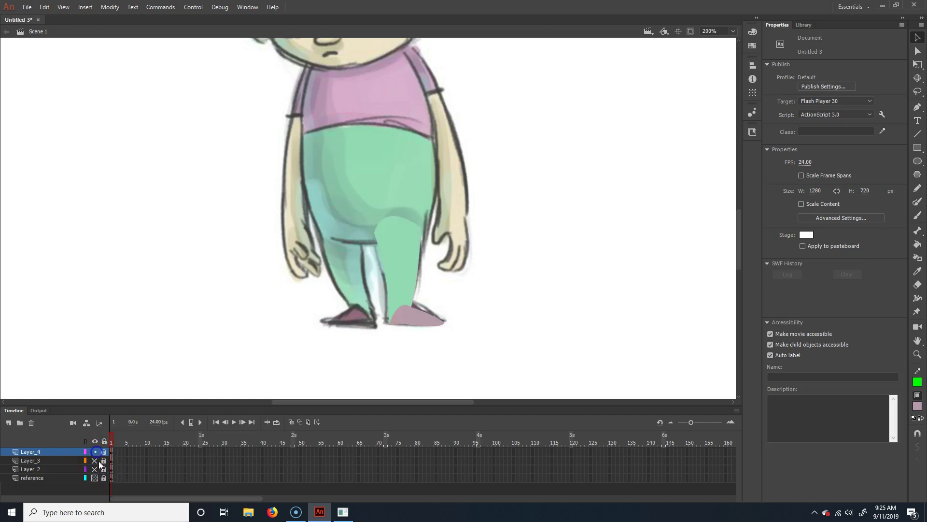
click(104, 453)
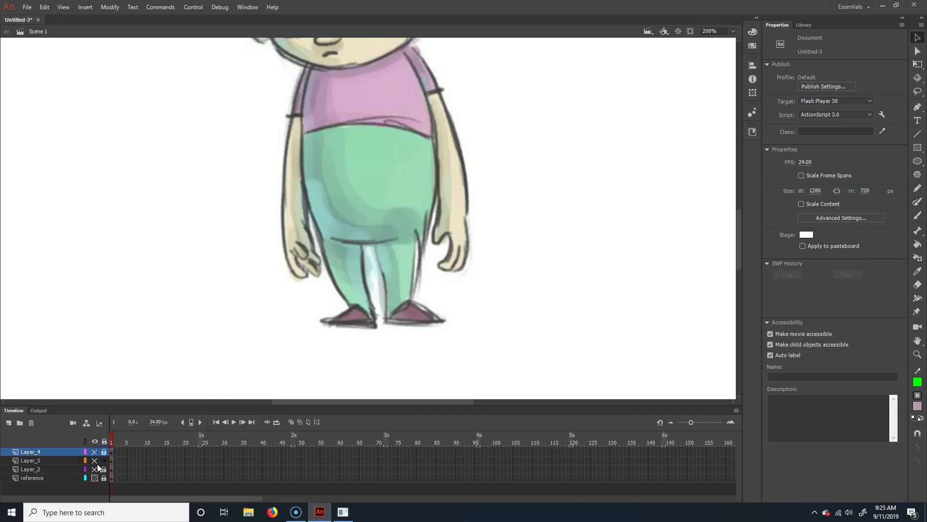
click(94, 460)
click(48, 461)
- Convert the whole left leg and shoe to a movie clip symbol named boy_lLeg_mc
drag(440, 148, 242, 404)
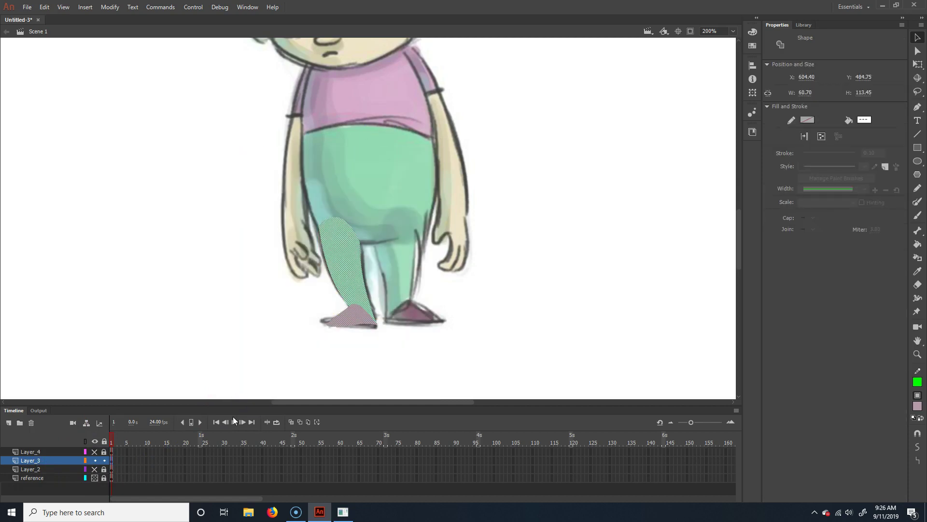
key(F8)
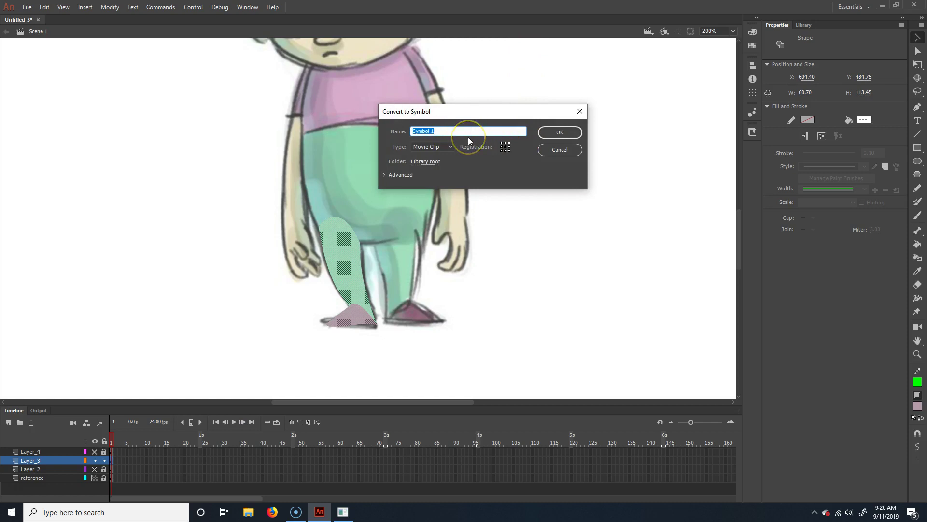
text(boy)
text(_lLeg_mc)
key(Return)
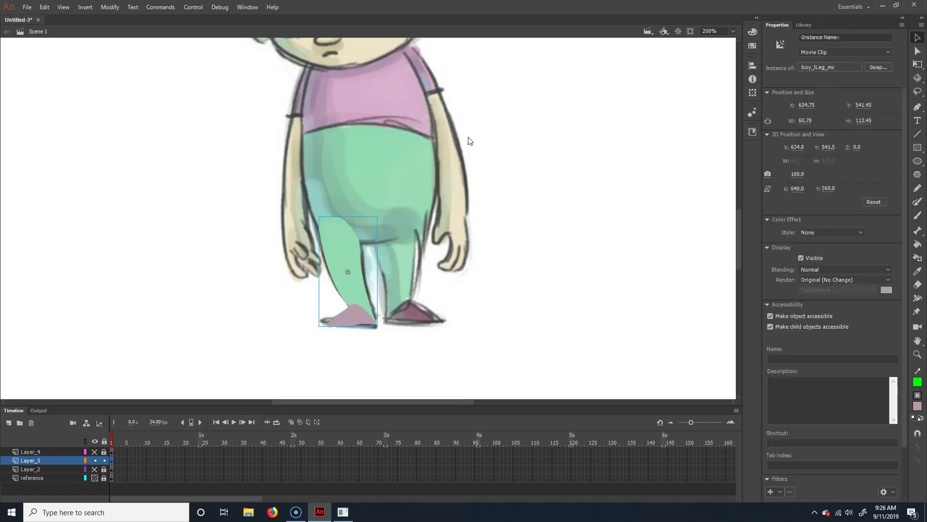
- Hide and lock Layer_3, and show and unlock Layer_4
click(66, 440)
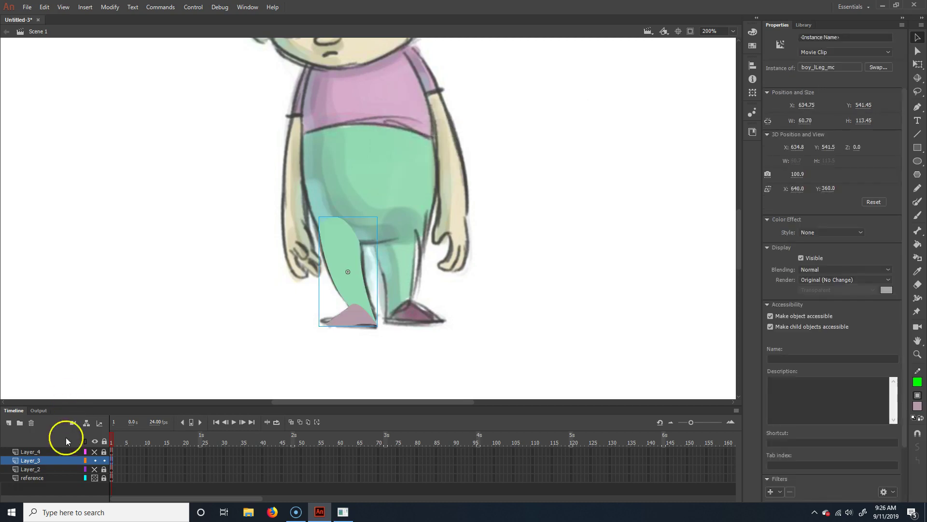
click(95, 460)
click(103, 460)
click(94, 451)
click(104, 451)
- Convert the whole right leg and shoe to a movie clip symbol named boy_rLeg_mc
click(306, 365)
drag(514, 106, 352, 355)
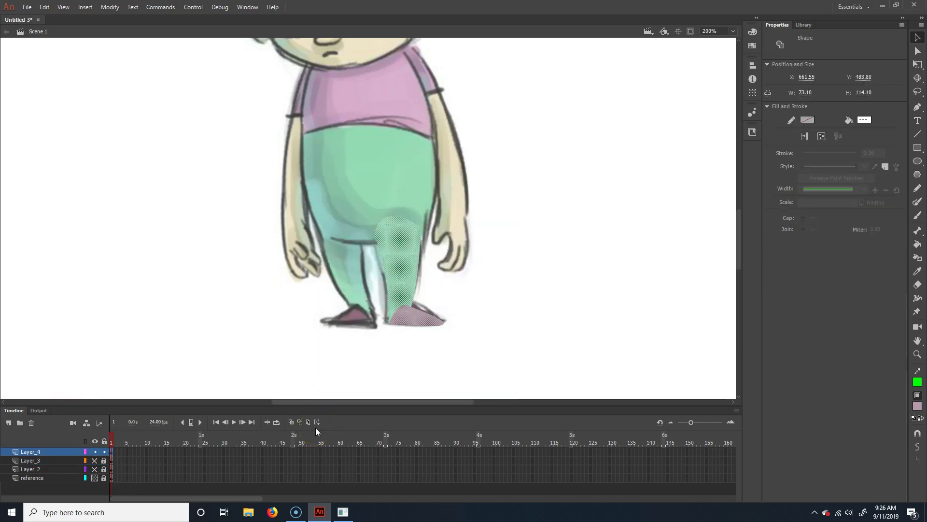
key(F8)
text(boy)
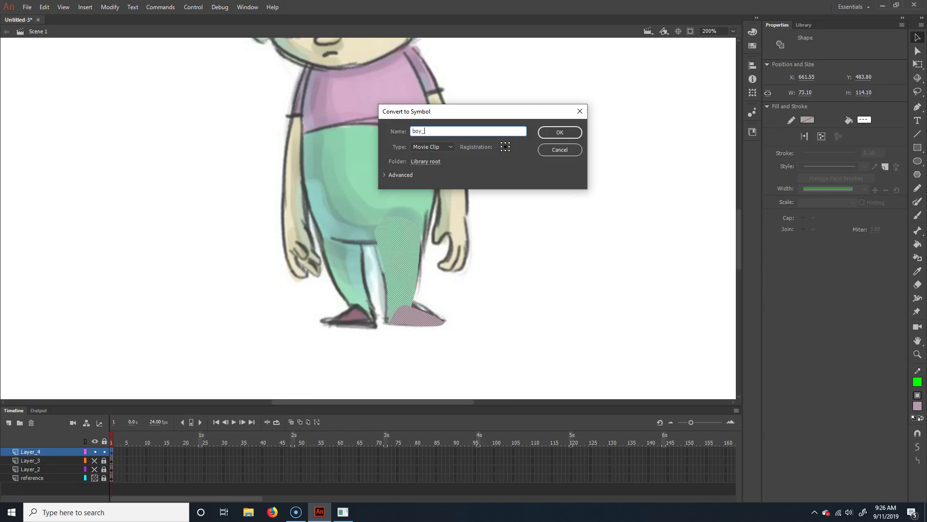
text(_rLeg_mc)
key(Return)
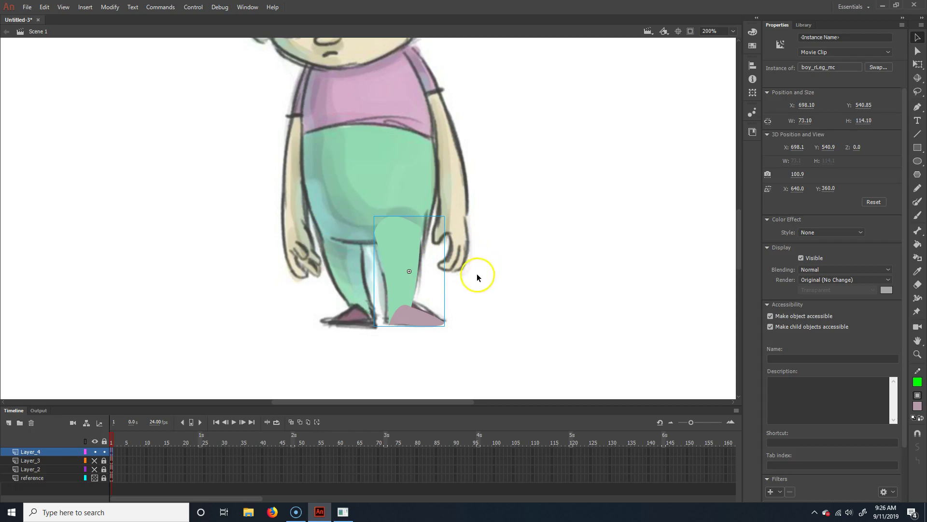
- Hide and lock Layer_4, checking the body and both legs together over the reference sketch
click(95, 451)
click(104, 452)
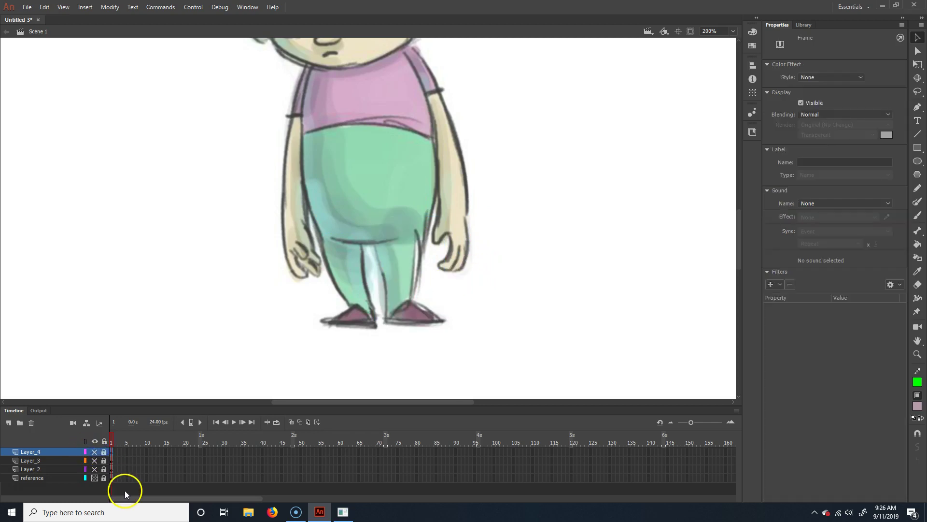
mouse_move(489, 216)
mouse_down()
mouse_move(501, 290)
mouse_move(515, 232)
mouse_move(502, 214)
mouse_up()
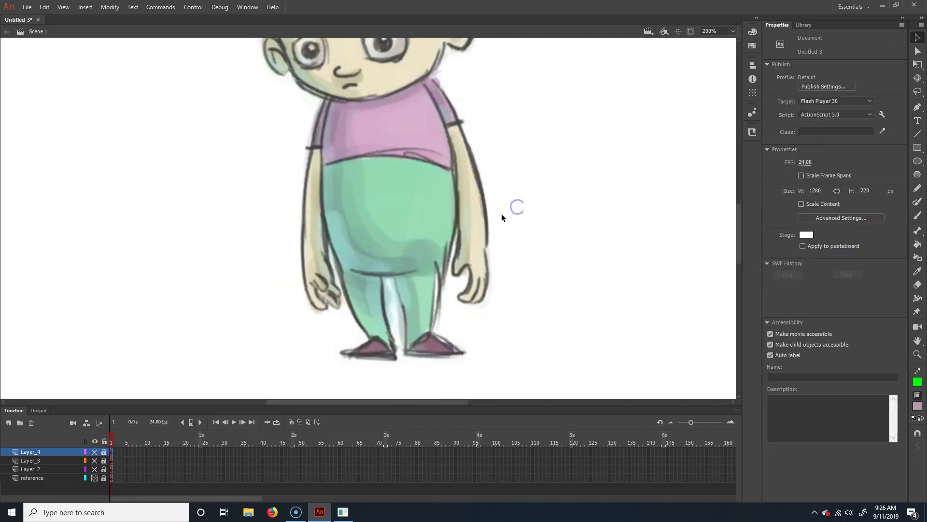
drag(94, 454, 95, 472)
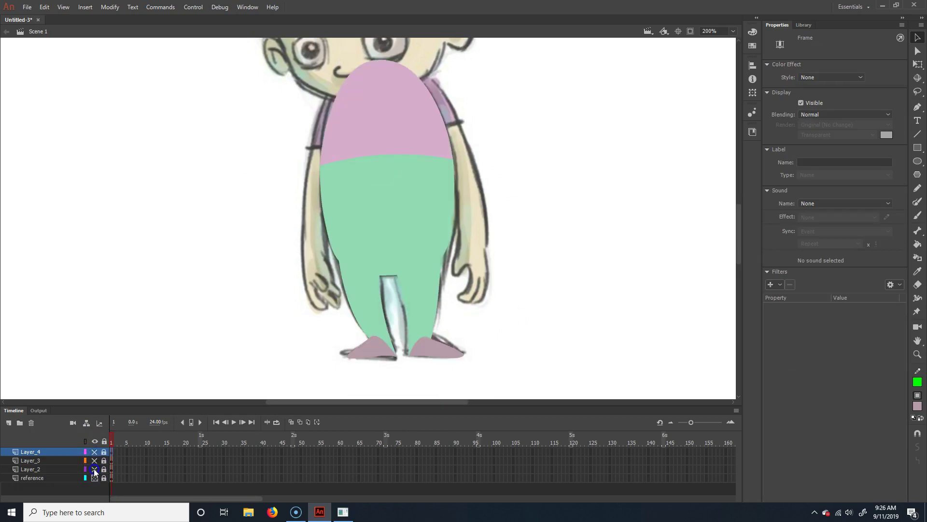
drag(515, 182, 542, 311)
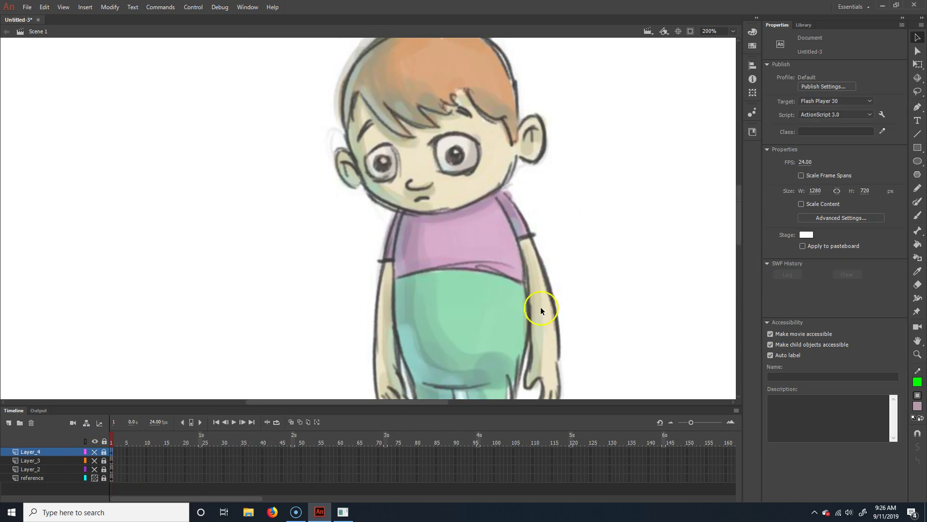
drag(580, 281, 596, 219)
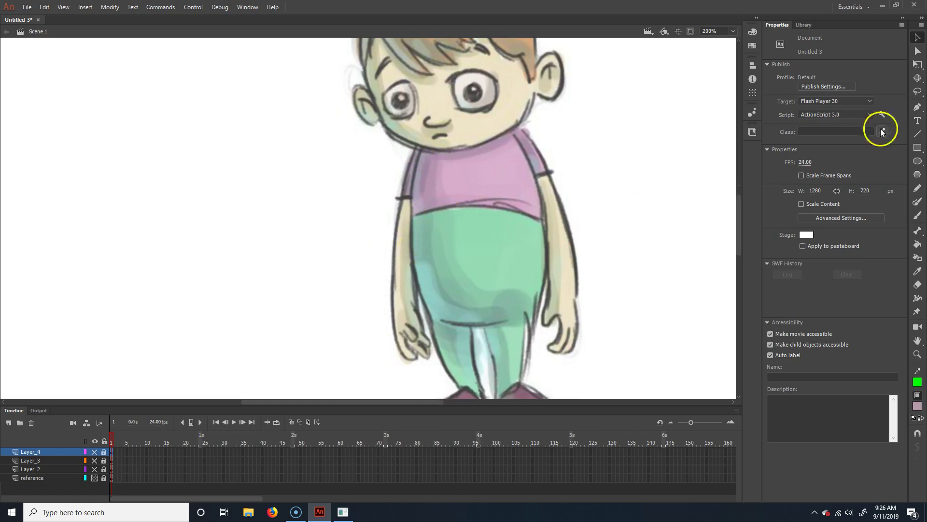
- Switch to the Pencil tool and raise its smoothing for tracing the arms
click(918, 187)
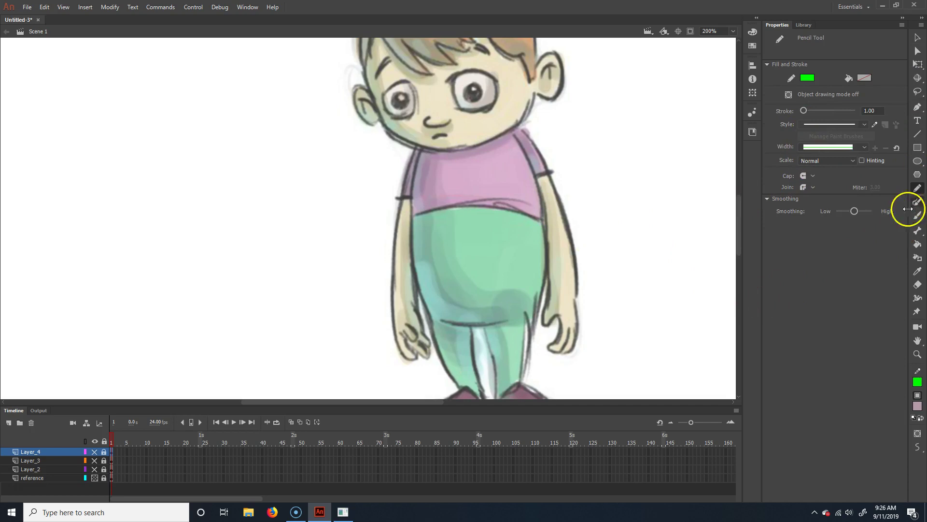
mouse_move(856, 216)
mouse_down()
mouse_move(838, 212)
mouse_move(864, 213)
mouse_up()
drag(525, 302, 451, 257)
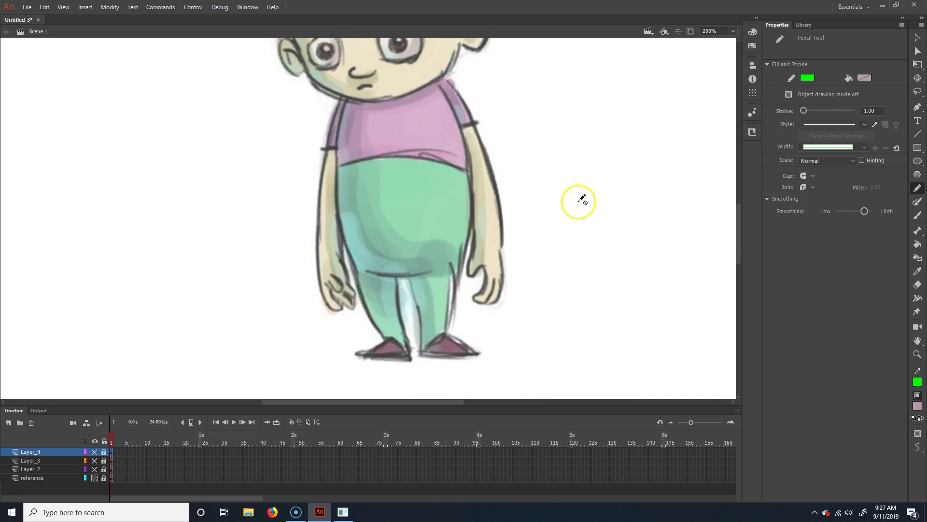
click(343, 94)
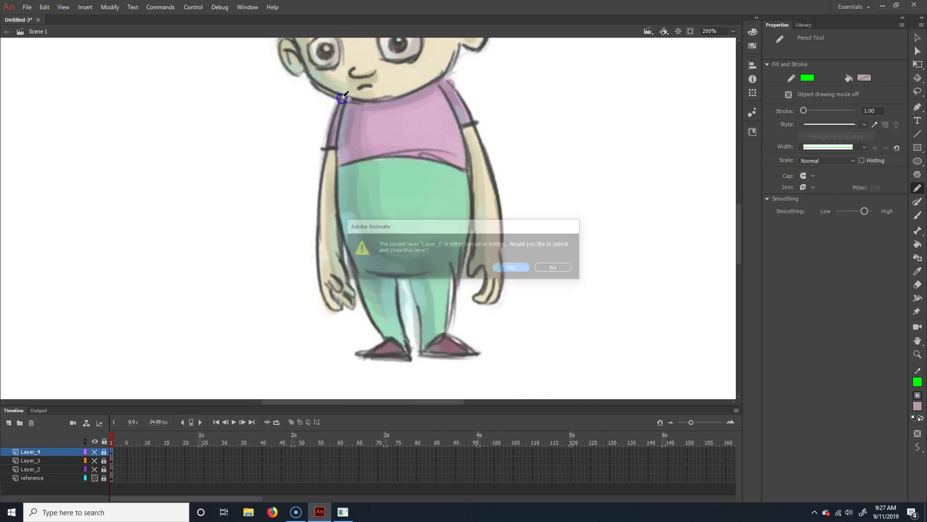
click(513, 267)
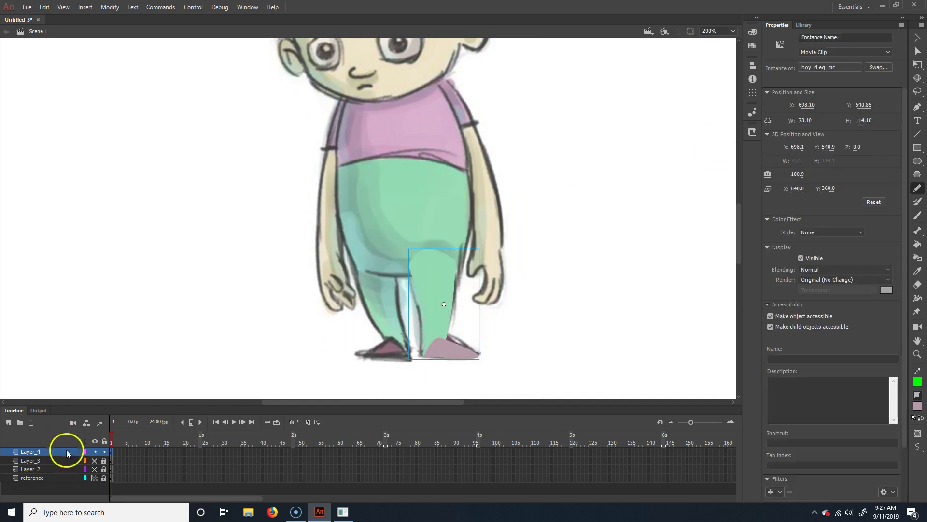
click(95, 452)
click(103, 452)
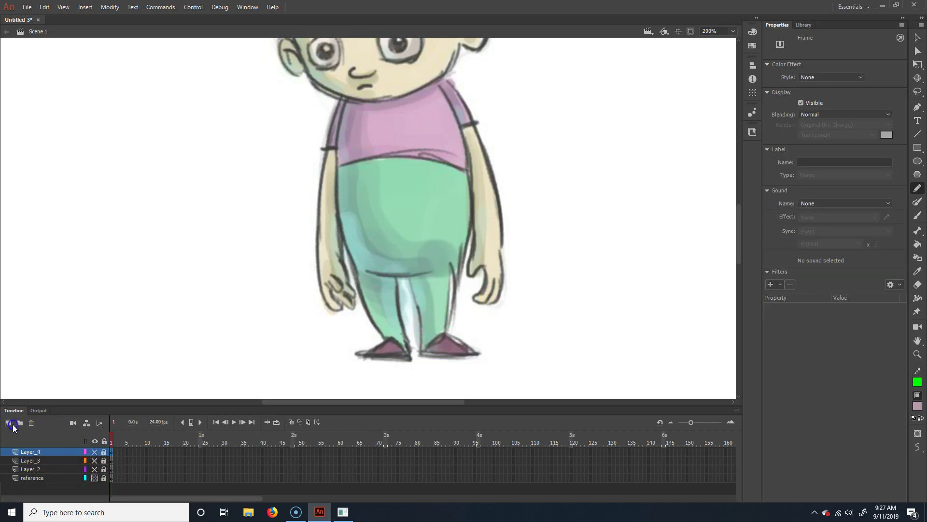
- Add a new layer above Layer_4 and trace the left arm's outer edge from the shoulder down to the fingertips
click(9, 423)
drag(342, 96, 342, 97)
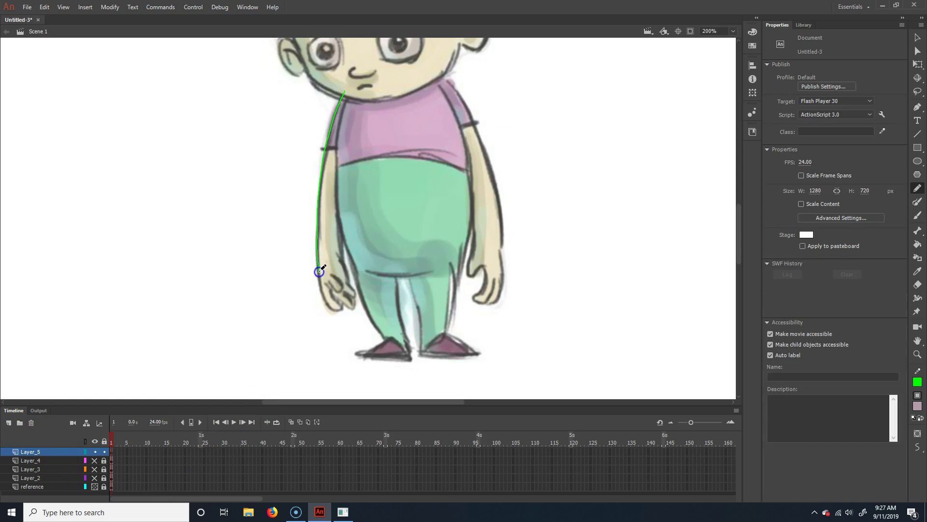
drag(336, 313, 337, 312)
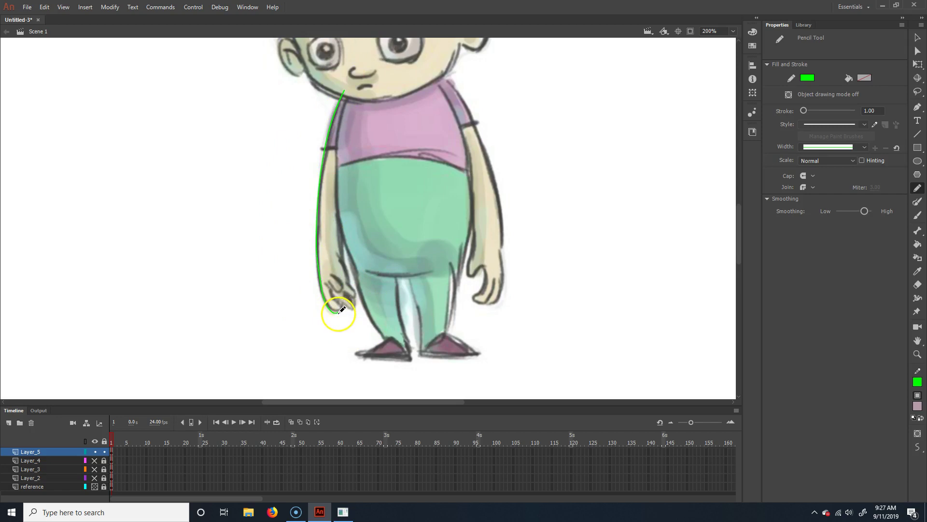
- Trace the left hand's fingers and the arm's inner edge, close the shoulder, and add the sleeve hem and thumb lines
drag(338, 313, 330, 291)
drag(343, 297, 345, 302)
drag(343, 260, 343, 233)
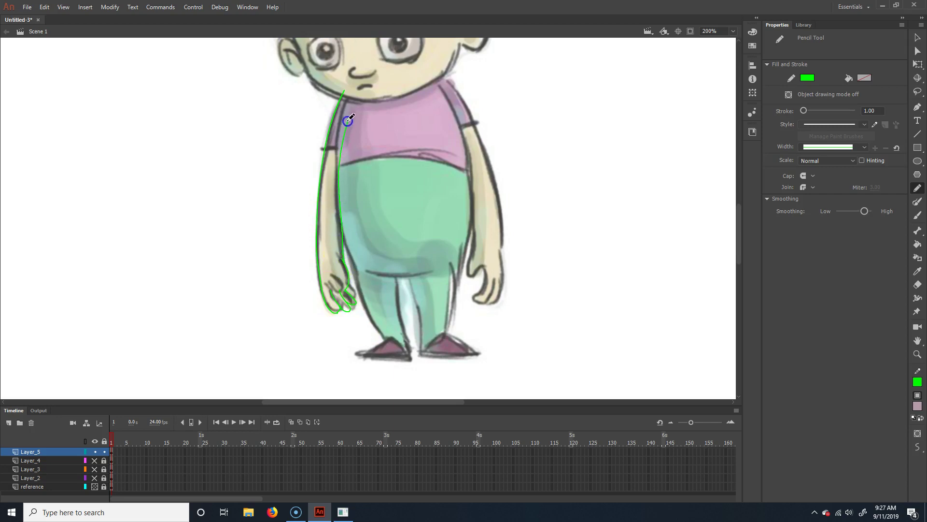
drag(352, 91, 351, 95)
drag(336, 285, 323, 271)
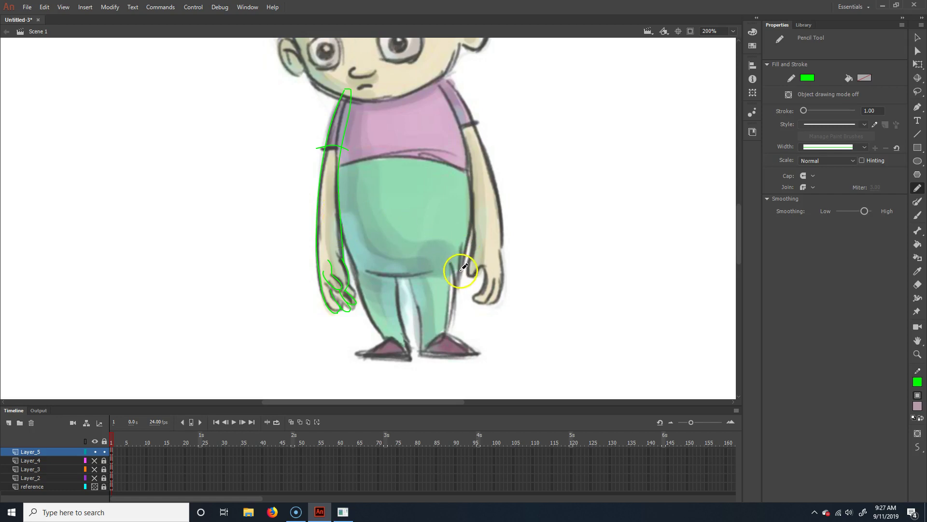
- Fill the left forearm, hand and fingers with the skin colour sampled from the sketch's arm
click(918, 244)
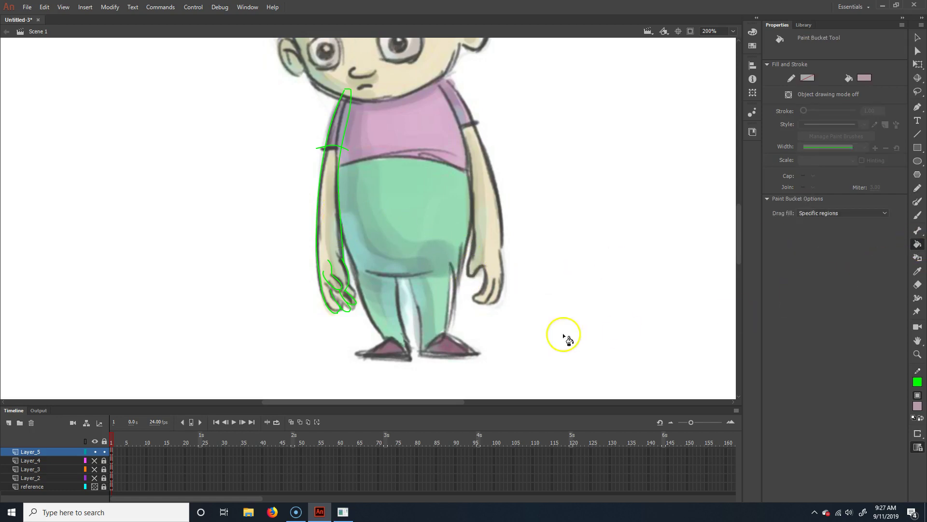
key(i)
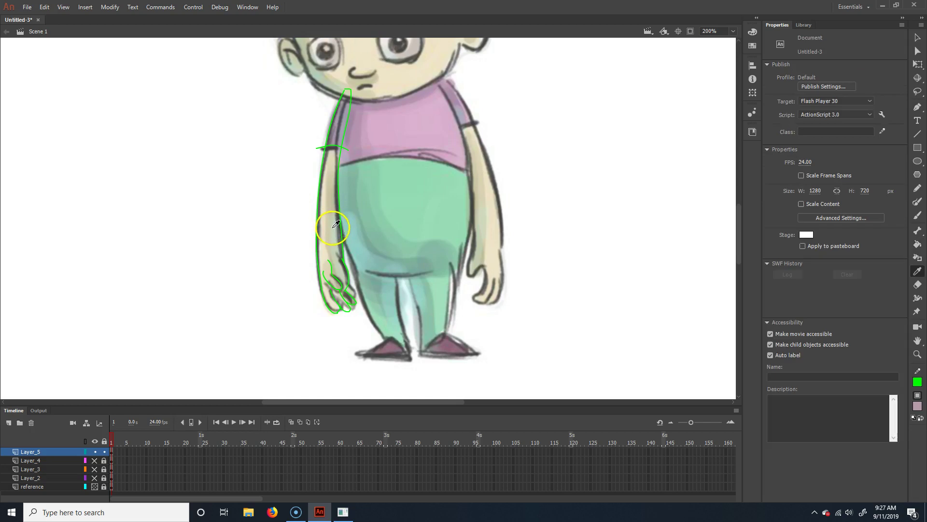
click(326, 258)
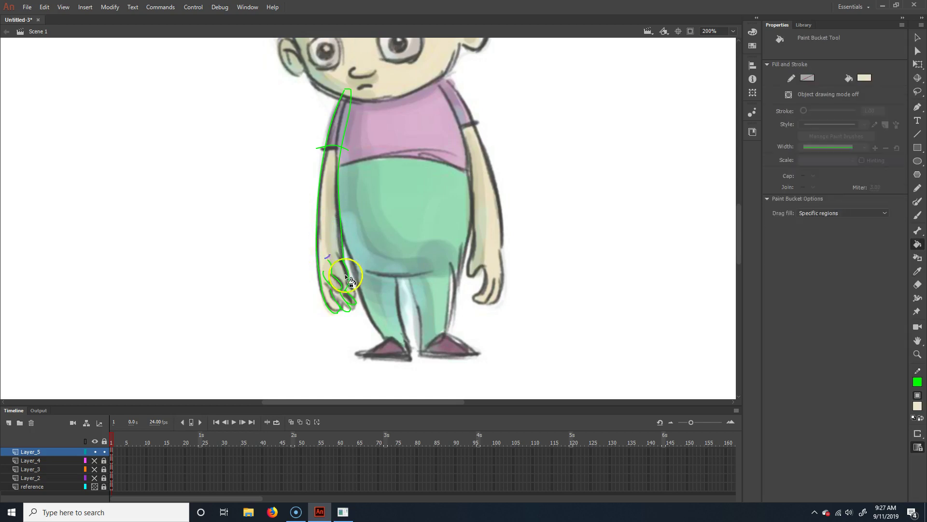
click(332, 237)
click(348, 298)
click(338, 299)
click(331, 298)
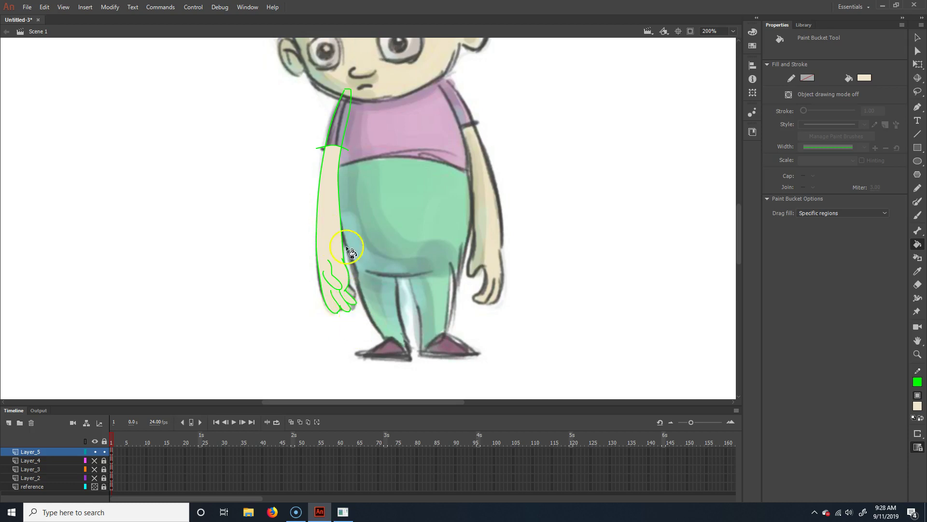
- Fill the left sleeve with the pink sampled from the shirt shape on Layer_2, showing that layer only while sampling
click(95, 478)
key(i)
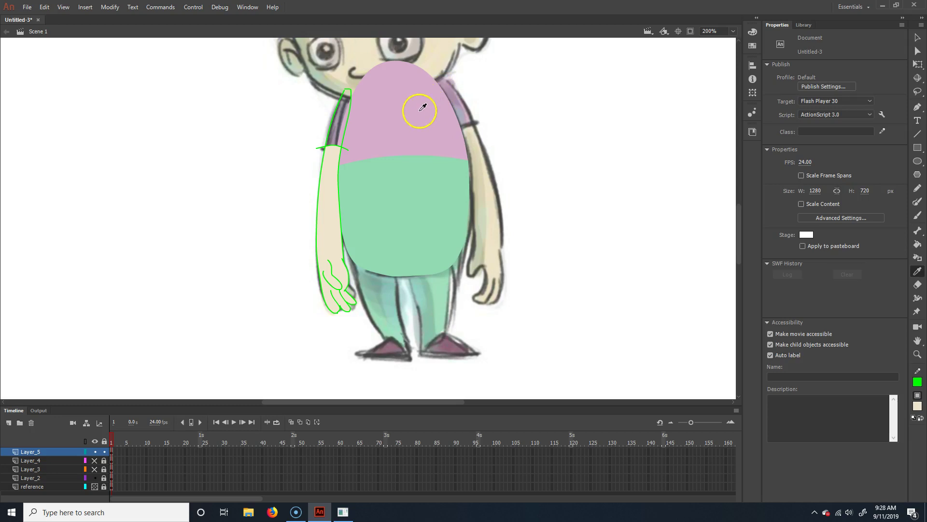
click(422, 107)
click(94, 477)
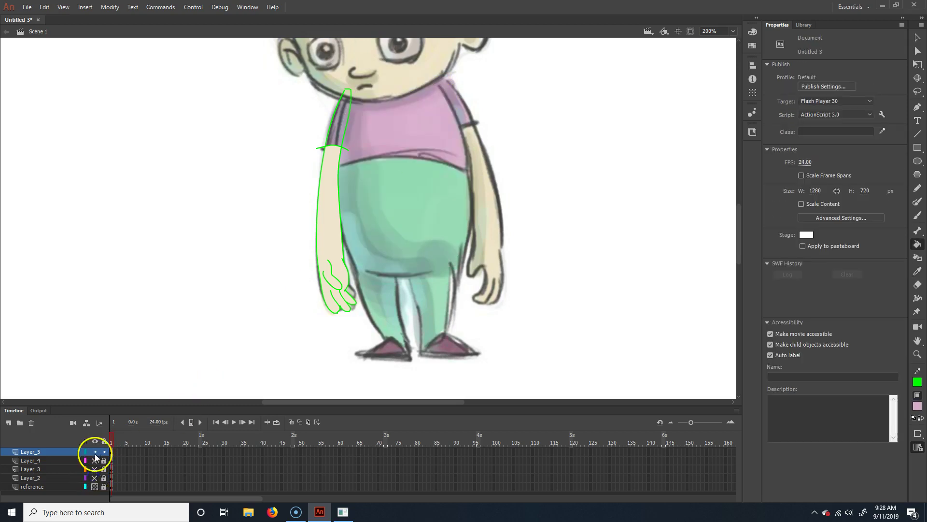
click(335, 129)
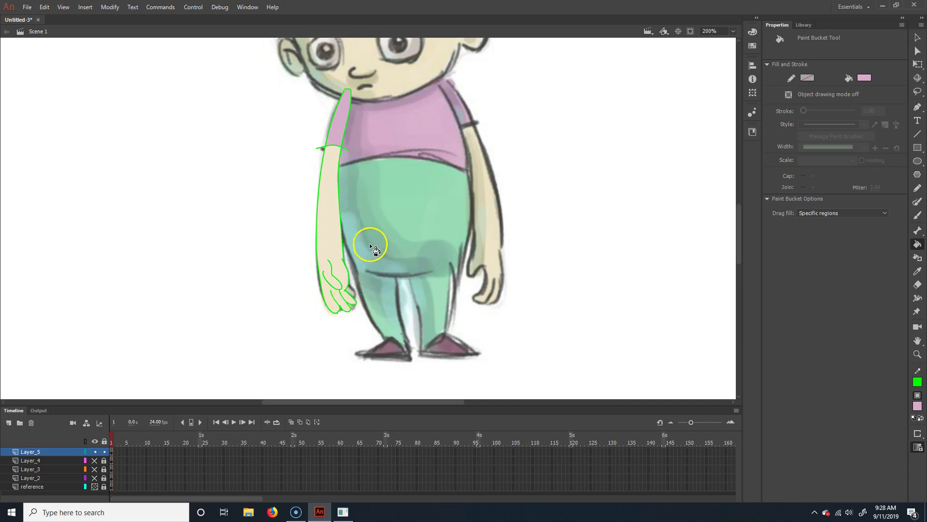
- Delete the green outline strokes around the left sleeve, the sleeve hem and both sides of the forearm
key(v)
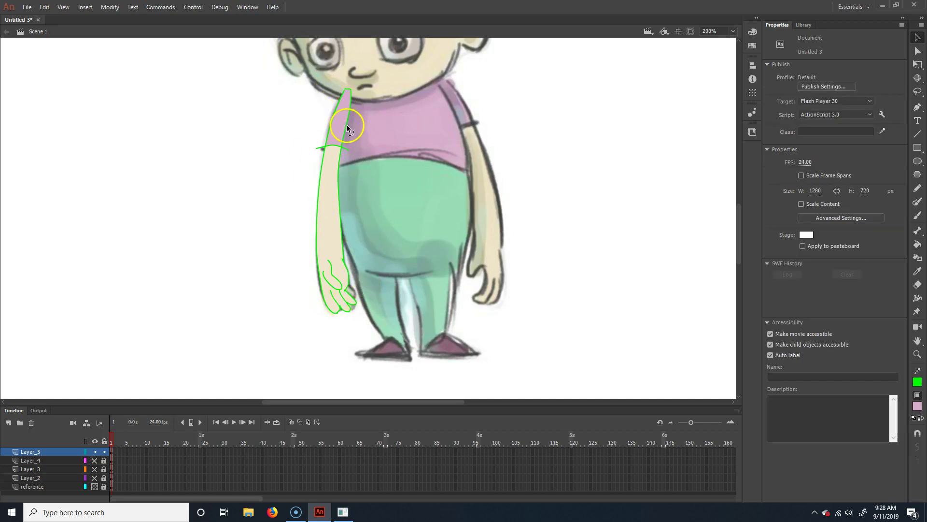
click(353, 144)
key(Delete)
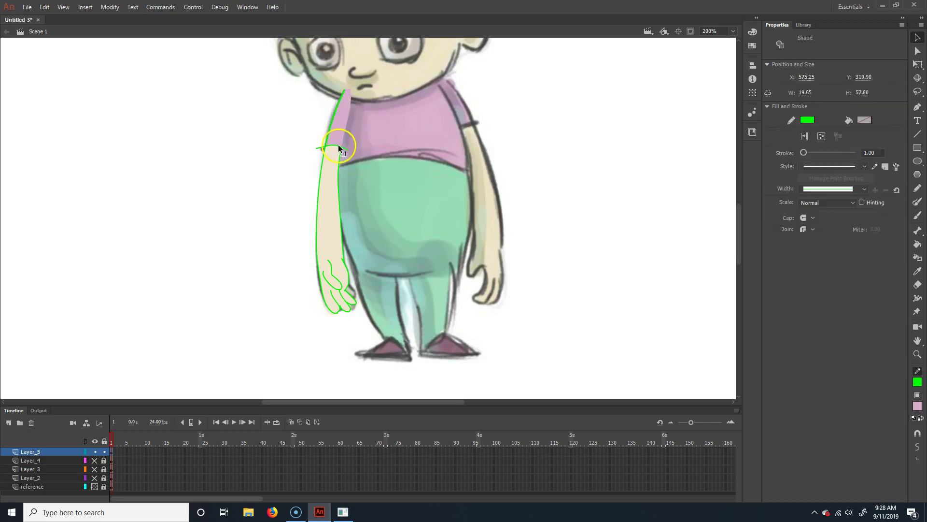
click(346, 148)
key(Delete)
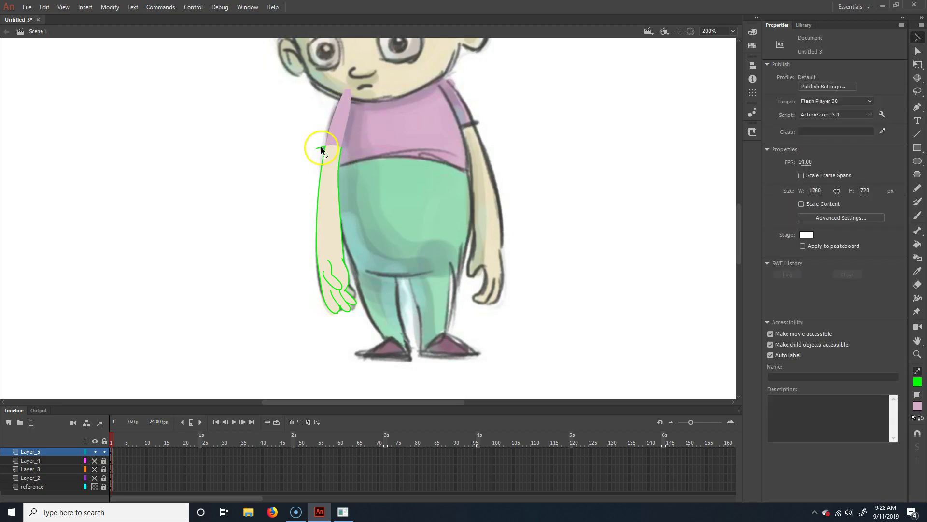
click(339, 171)
key(Delete)
click(319, 193)
key(Delete)
- Delete the green outline strokes around the left hand's outer edge and fingertips, keeping the inner finger and thumb lines
click(352, 294)
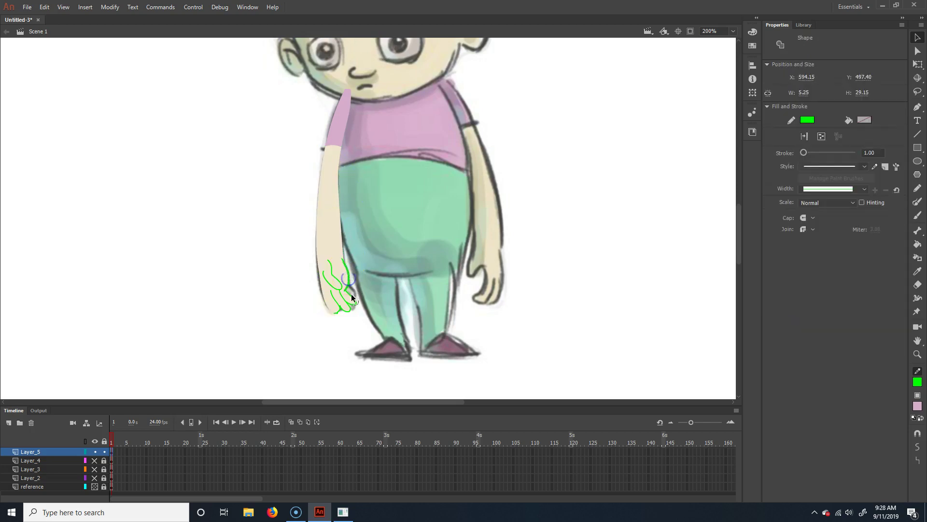
key(Delete)
click(335, 311)
key(Delete)
click(339, 311)
key(Delete)
click(339, 311)
key(Delete)
click(338, 312)
key(Delete)
click(353, 303)
key(Delete)
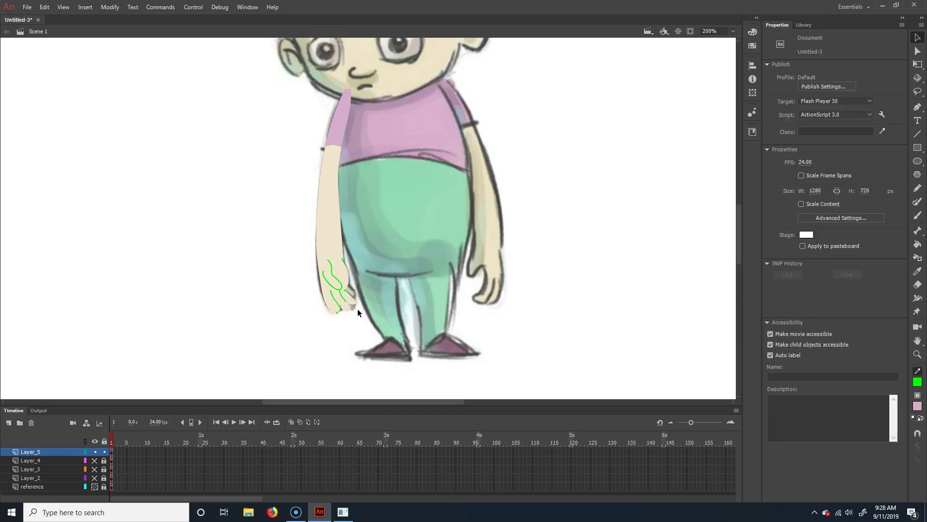
- Remove the small leftover green stroke bits at the fingertips of the left hand
click(345, 290)
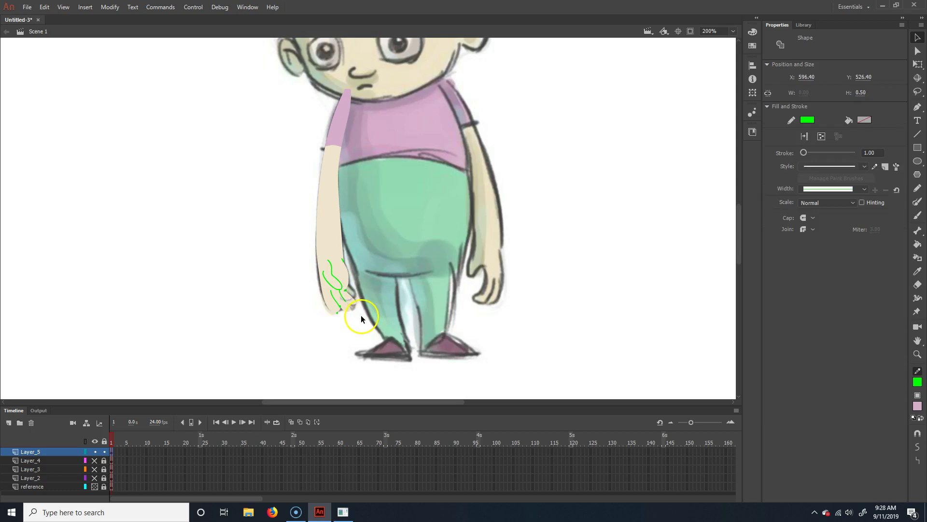
key(Delete)
click(341, 314)
key(Delete)
click(337, 312)
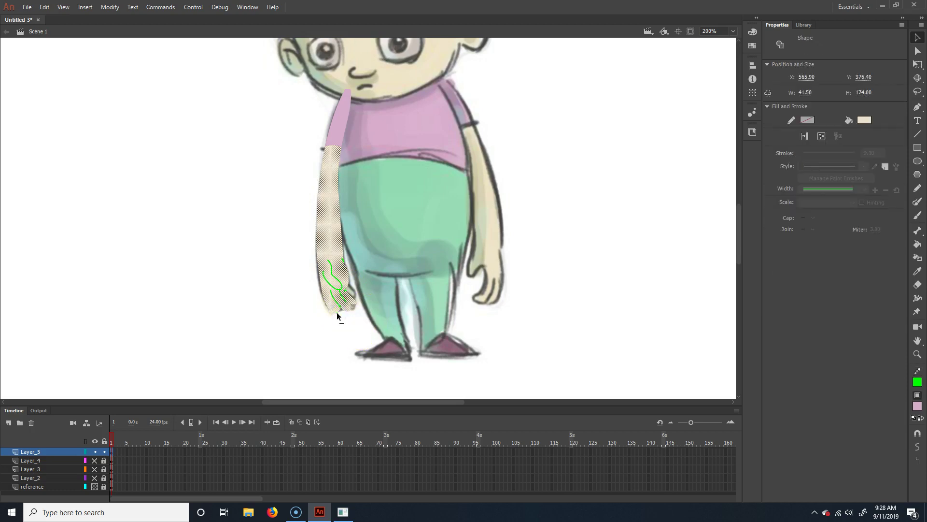
click(340, 317)
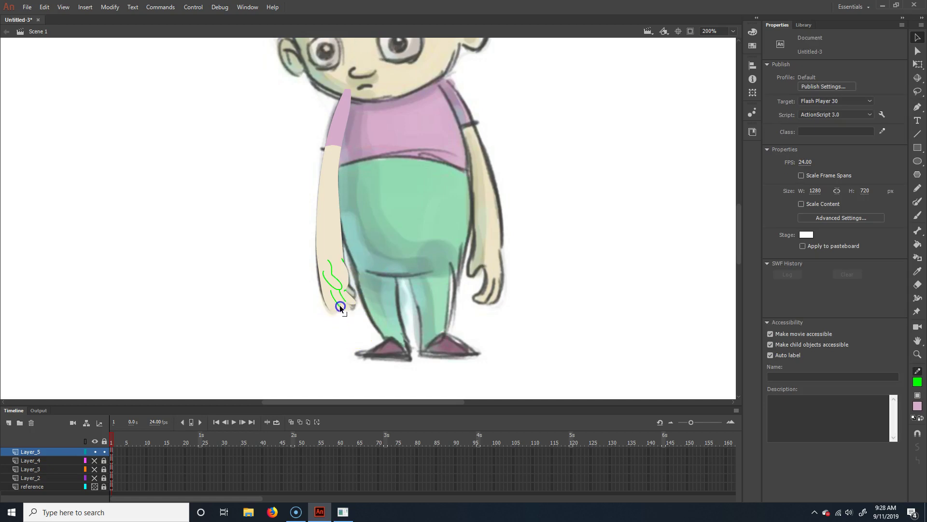
click(340, 306)
key(ctrl+equal)
key(ctrl+equal)
key(ctrl+equal)
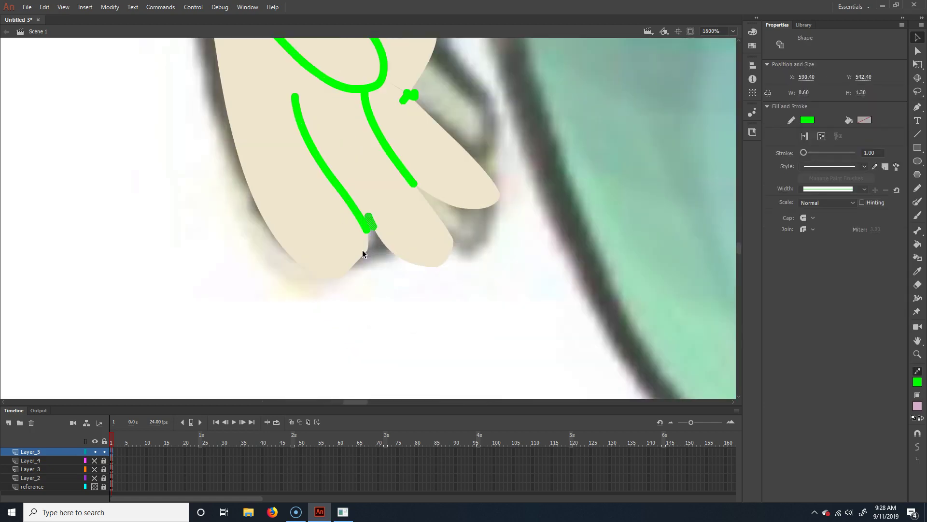
key(Delete)
- Remove the leftover green stubs between the palm and the upper finger and the short piece at the wrist
click(465, 152)
scroll(507, 315, up, 5)
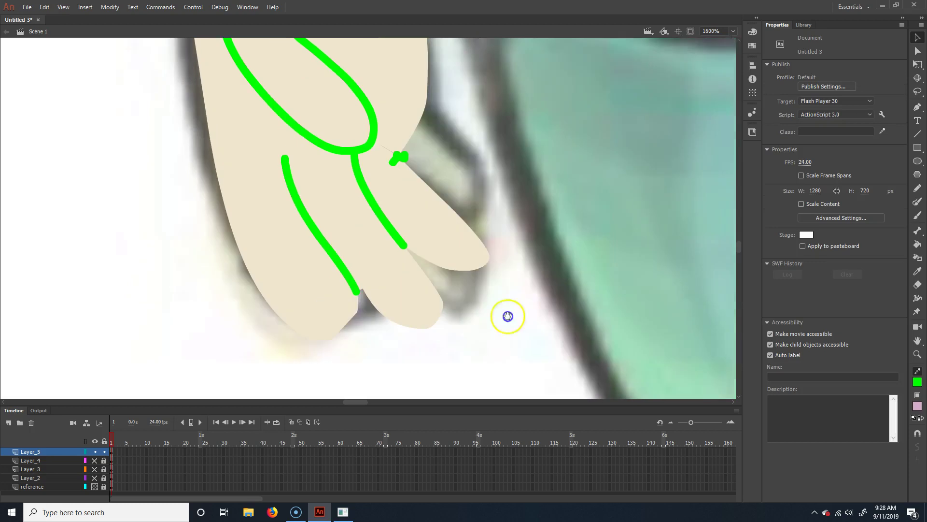
click(396, 215)
key(Delete)
click(394, 216)
key(Delete)
click(389, 214)
key(Delete)
click(390, 216)
click(391, 233)
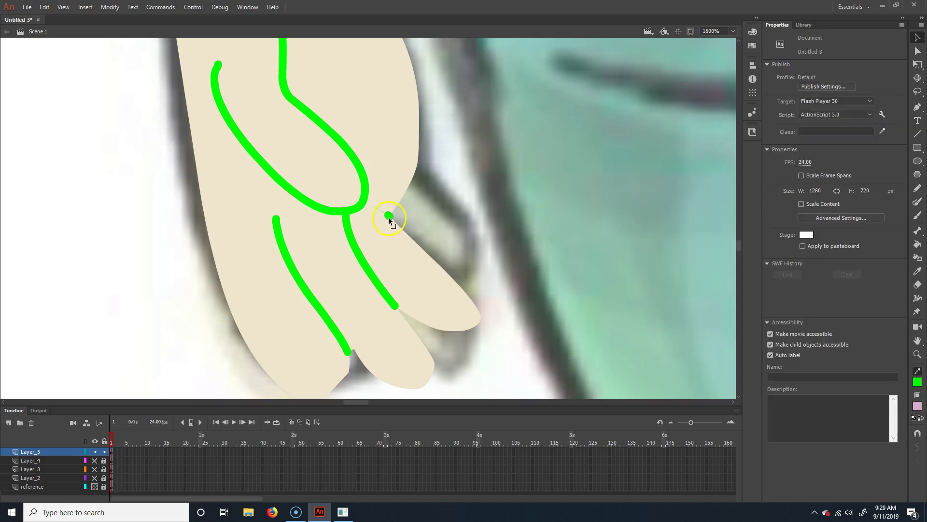
click(389, 217)
key(Delete)
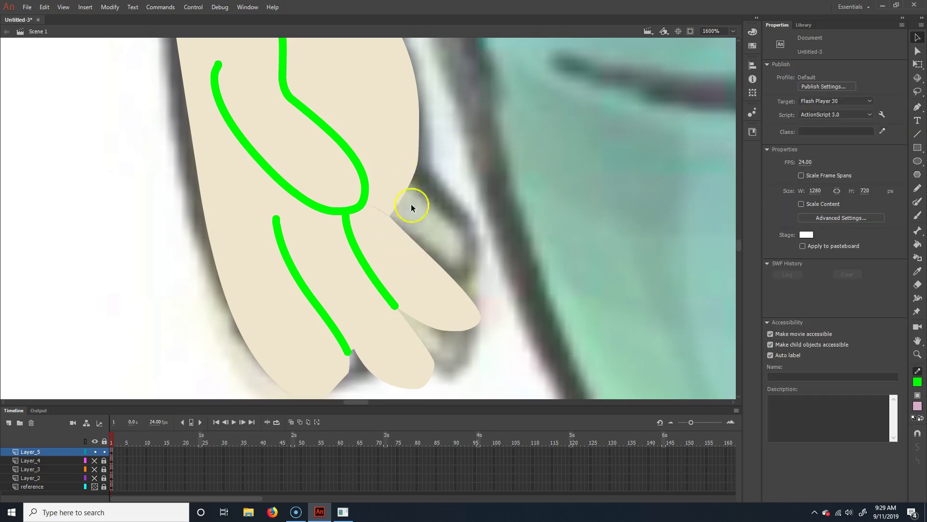
scroll(412, 222, down, 2)
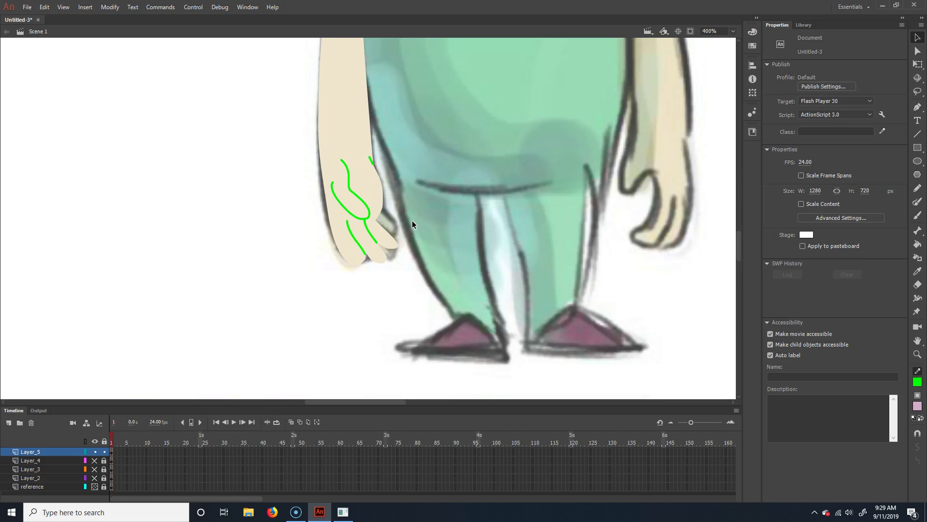
drag(410, 180, 388, 237)
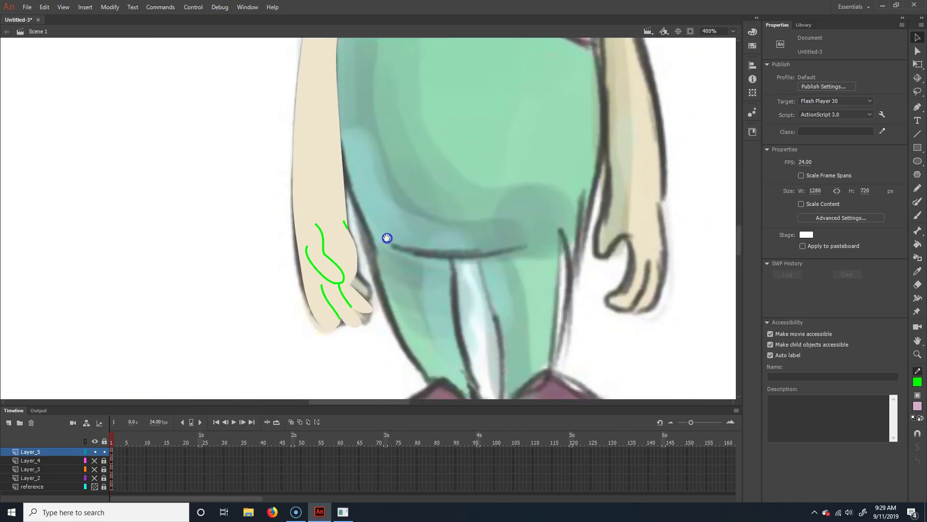
click(347, 226)
key(Delete)
- Recolour the left hand's green finger and thumb lines to a light brown slightly darker than the skin
drag(242, 368, 449, 155)
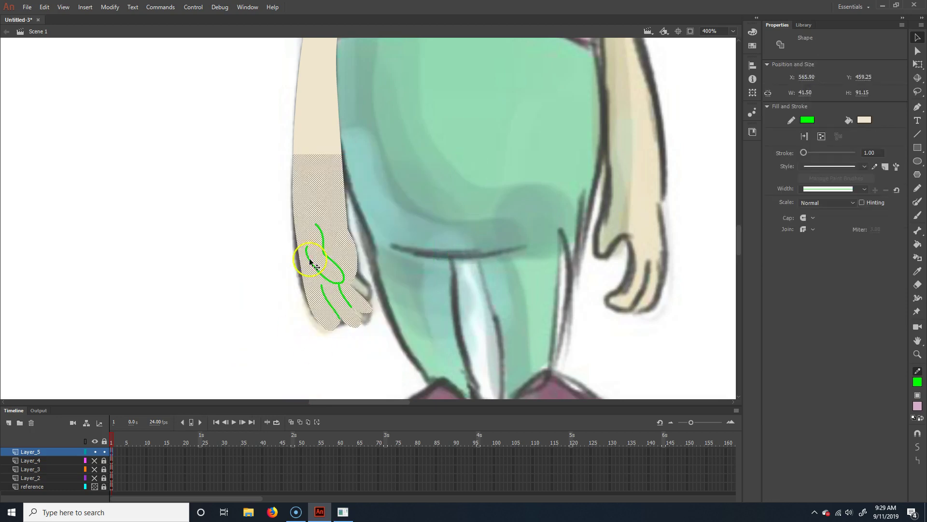
drag(210, 381, 306, 25)
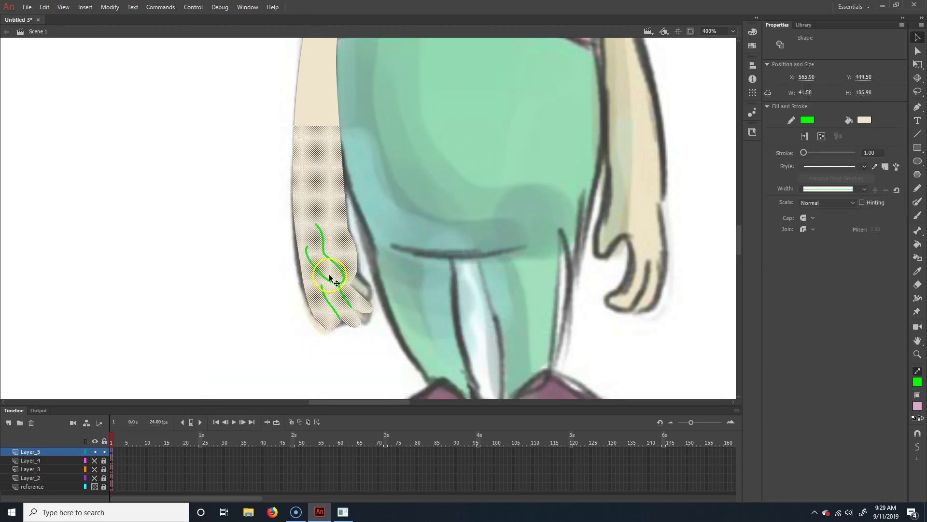
click(807, 120)
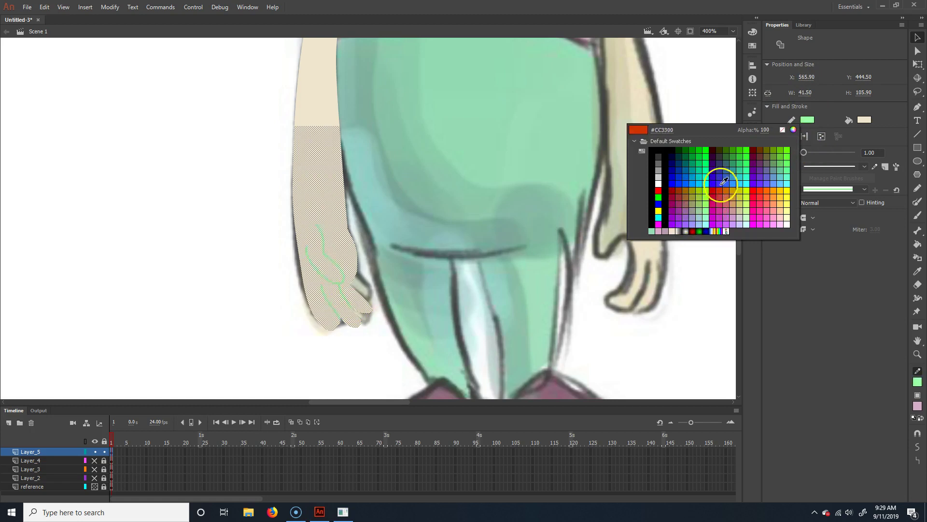
click(794, 129)
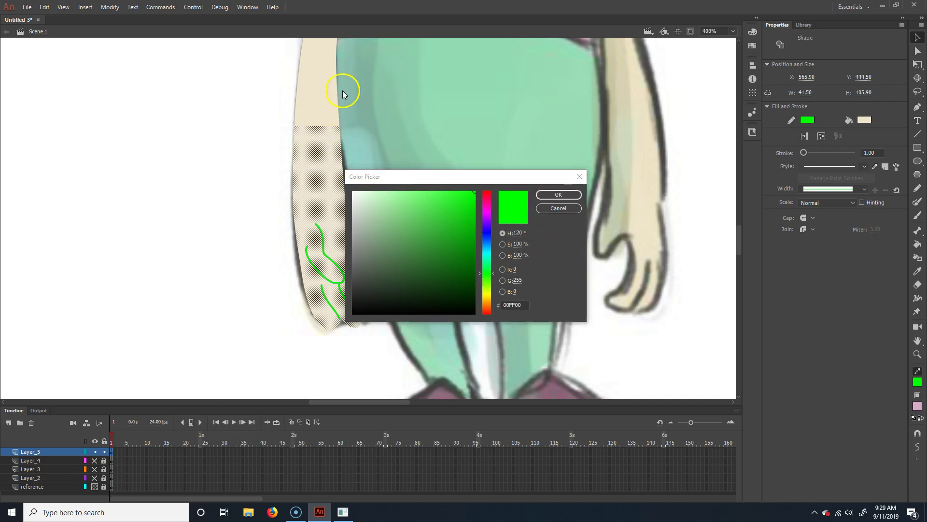
drag(494, 279, 487, 297)
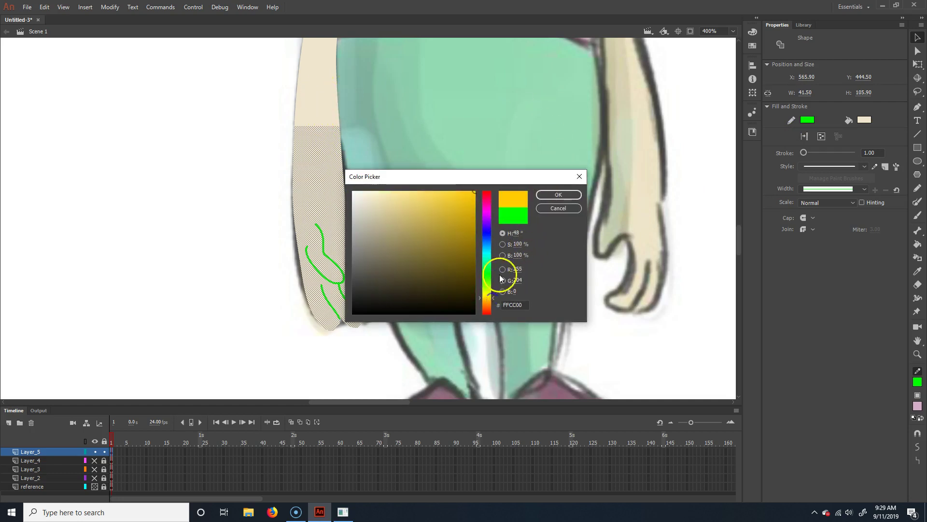
click(379, 210)
mouse_move(379, 209)
mouse_down()
mouse_move(374, 230)
mouse_move(378, 217)
mouse_move(386, 228)
mouse_up()
drag(492, 296, 493, 302)
click(391, 224)
click(558, 194)
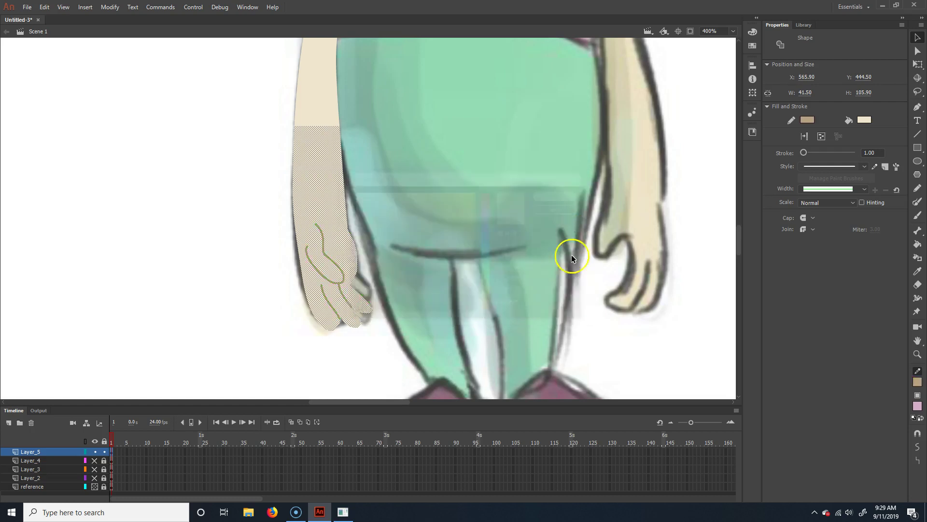
click(613, 333)
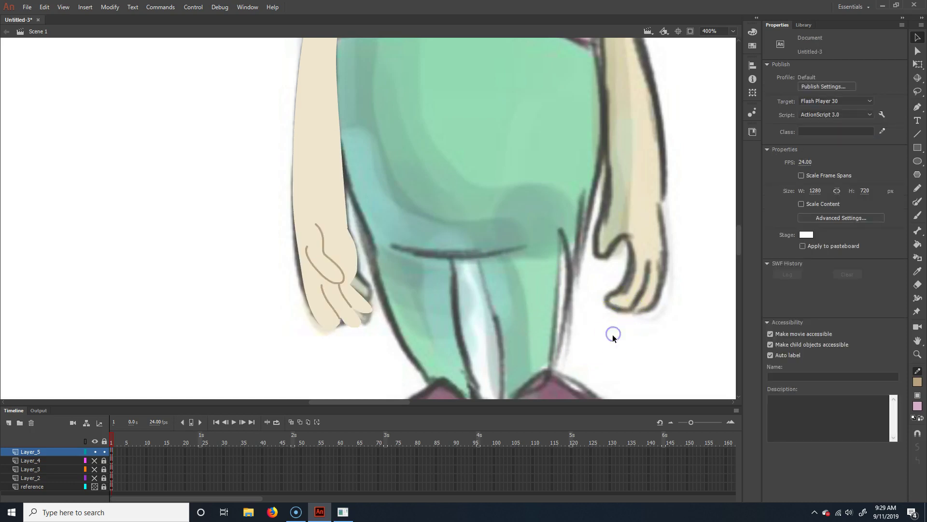
- Reshape the corner at the top of the left sleeve into a rounder shoulder end
key(ctrl+minus)
key(ctrl+minus)
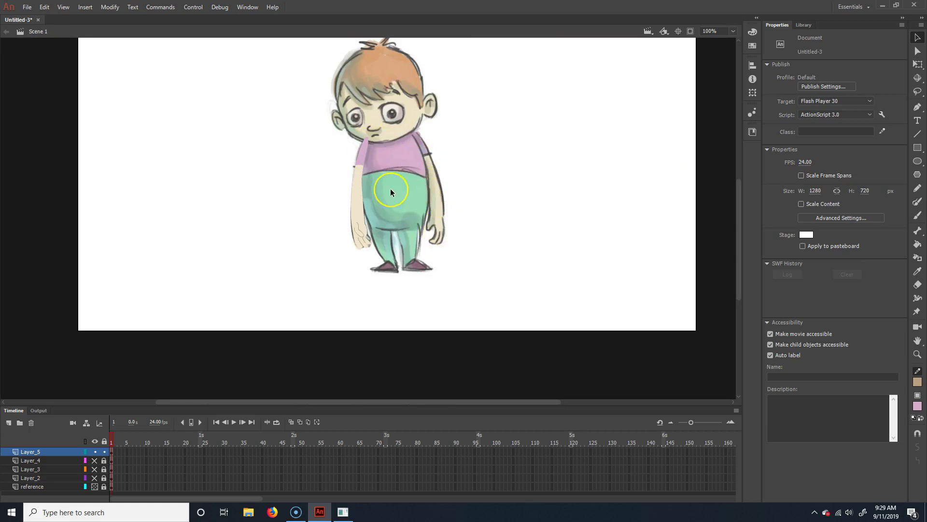
key(ctrl+equal)
key(ctrl+equal)
drag(379, 120, 429, 283)
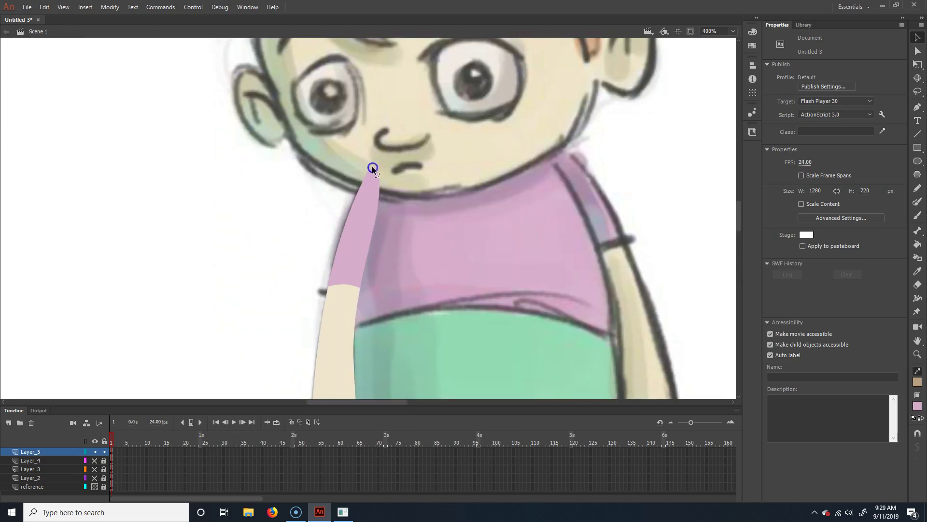
drag(366, 172, 373, 170)
- Show the arm shape's anchor points with the Subselection tool and remove the extra anchor beside the shoulder's outer corner
drag(343, 203, 365, 179)
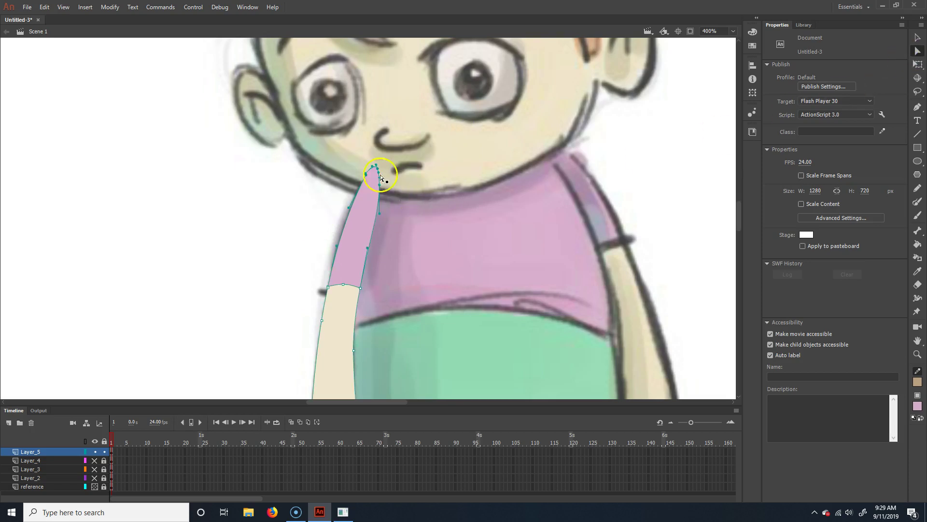
key(ctrl+equal)
key(ctrl+equal)
drag(440, 177, 453, 314)
drag(435, 119, 442, 365)
drag(480, 91, 468, 306)
drag(564, 58, 524, 254)
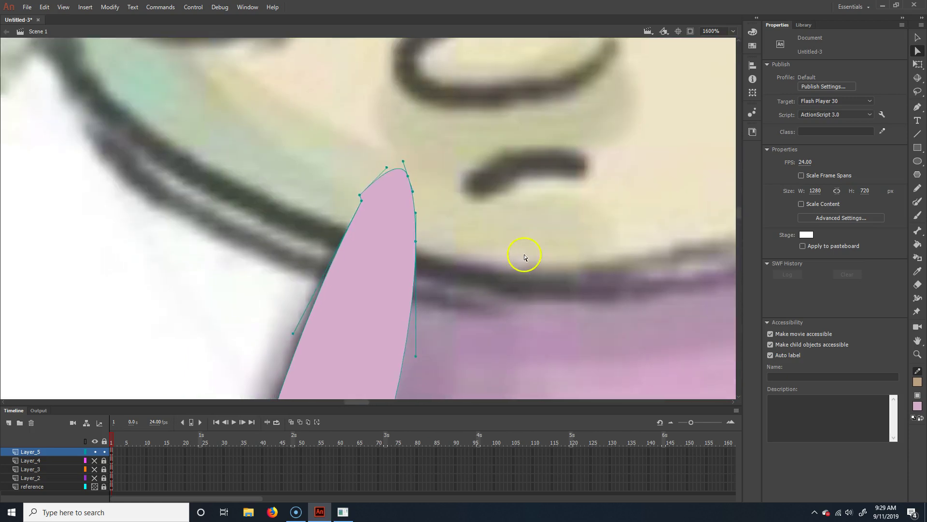
click(497, 197)
click(360, 204)
drag(396, 284, 357, 196)
click(361, 196)
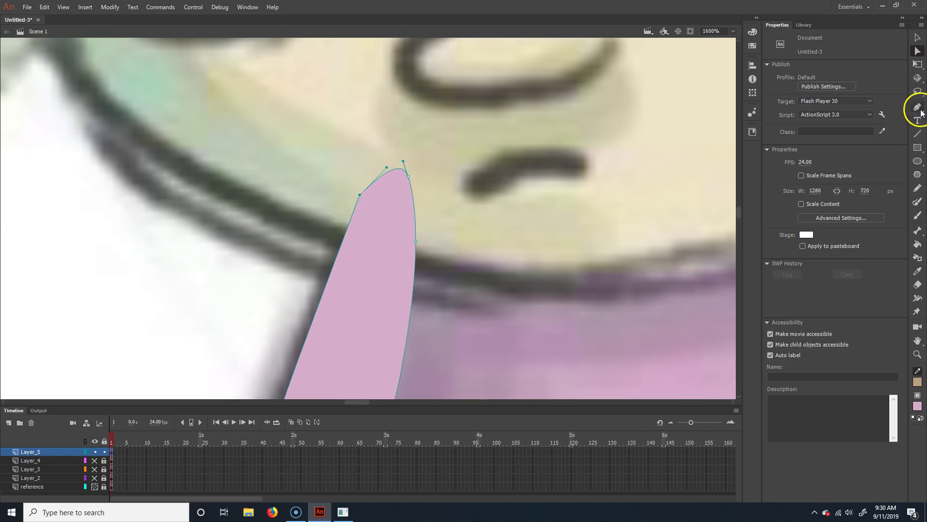
- Convert the shoulder's outer corner anchor to a smooth curve point with the Pen tool
click(918, 106)
click(349, 211)
drag(350, 211, 376, 171)
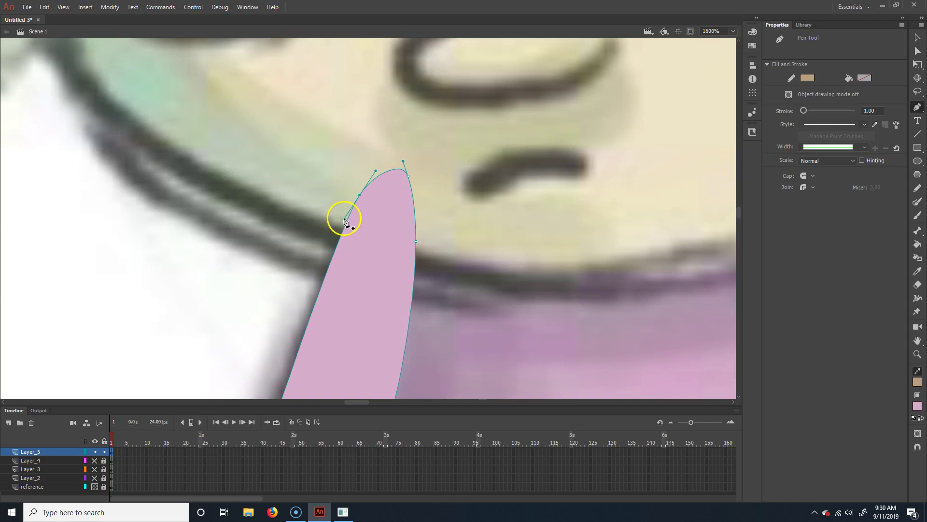
- Try to adjust the lower curve handle of the shoulder's outer anchor, and undo the change
click(917, 50)
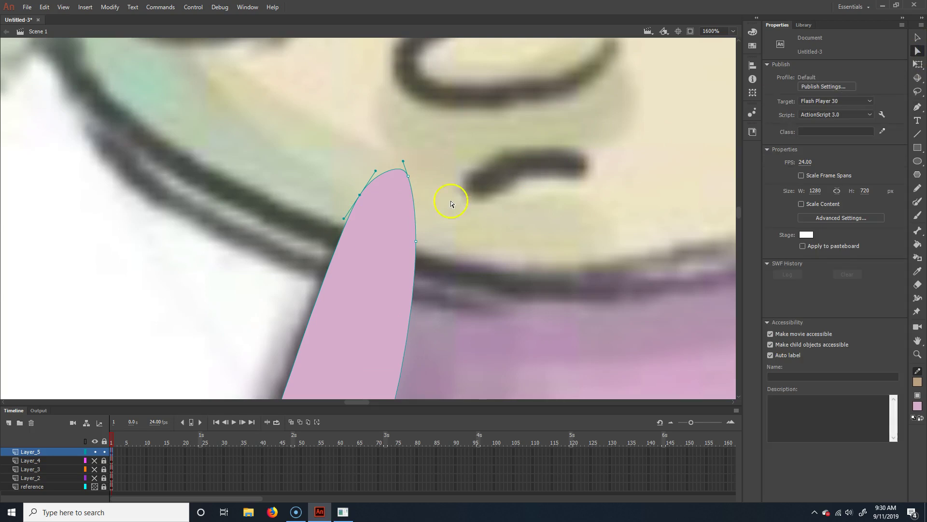
click(337, 211)
click(364, 192)
click(361, 194)
click(343, 223)
click(362, 195)
click(360, 195)
click(346, 218)
click(361, 195)
drag(343, 221, 324, 228)
click(918, 108)
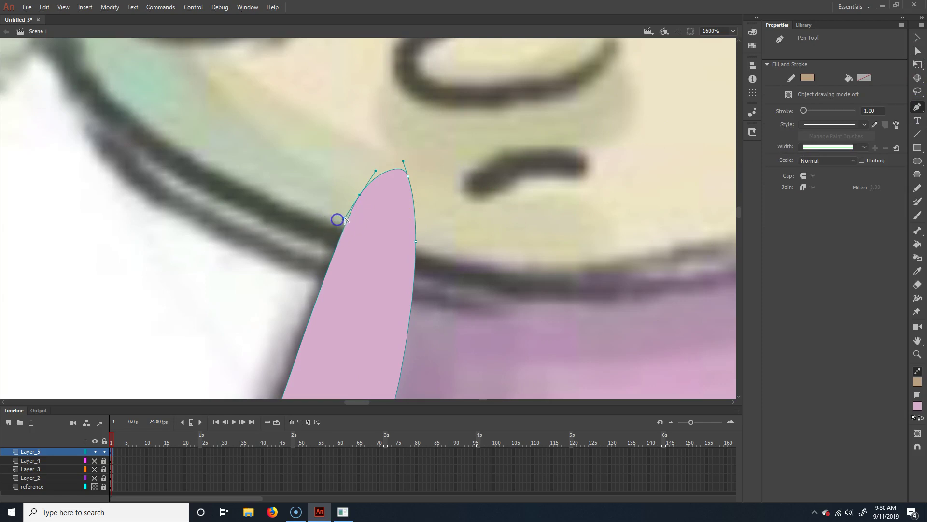
click(918, 51)
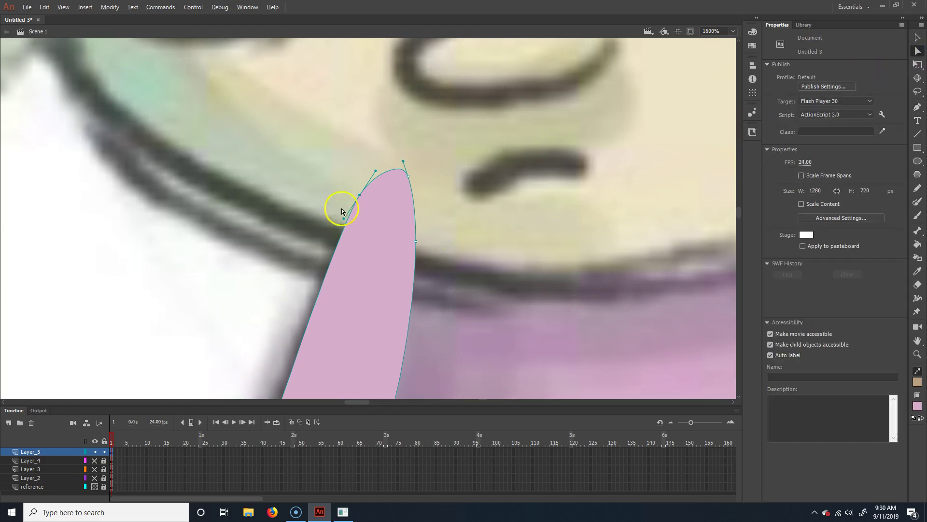
drag(344, 220, 302, 204)
click(360, 195)
key(ctrl+z)
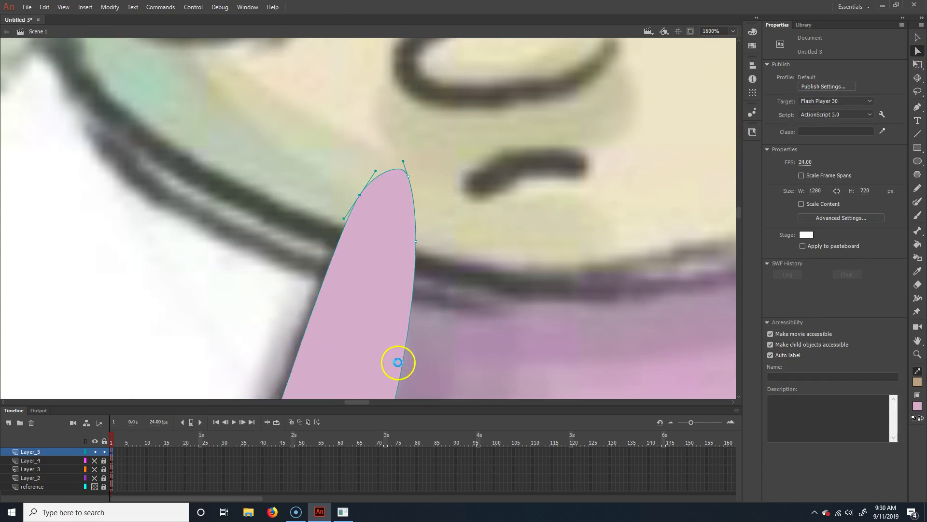
key(ctrl)
key(ctrl+minus)
key(ctrl+minus)
key(ctrl+minus)
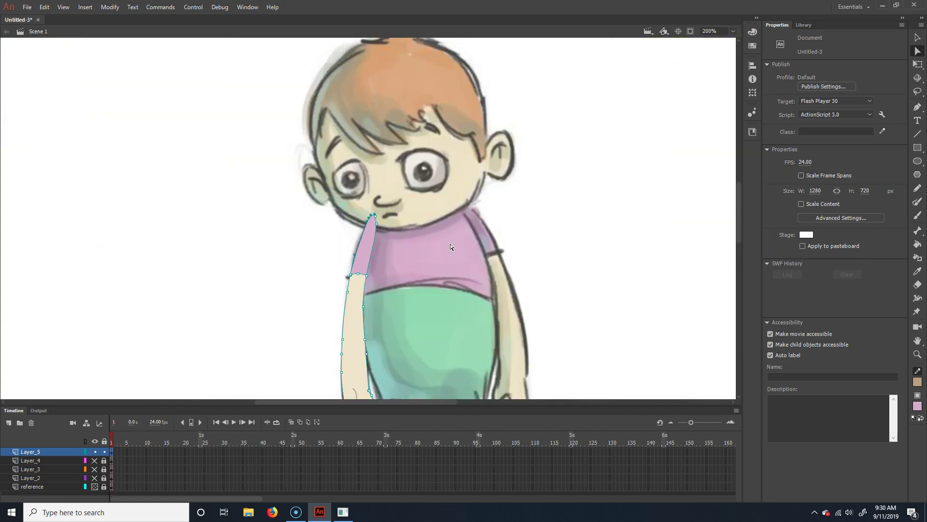
- Lock the left arm's layer and add a new layer above it for the right arm
drag(481, 294, 449, 196)
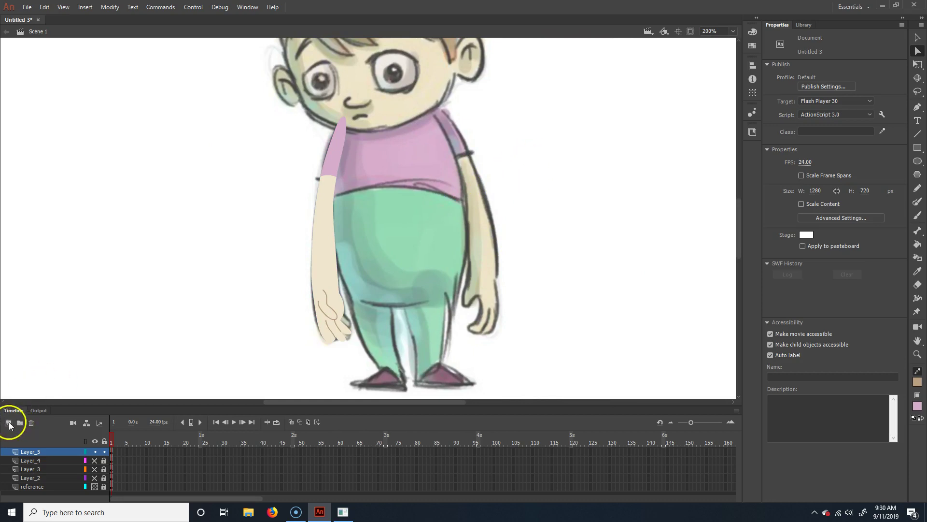
click(104, 452)
drag(507, 232, 468, 228)
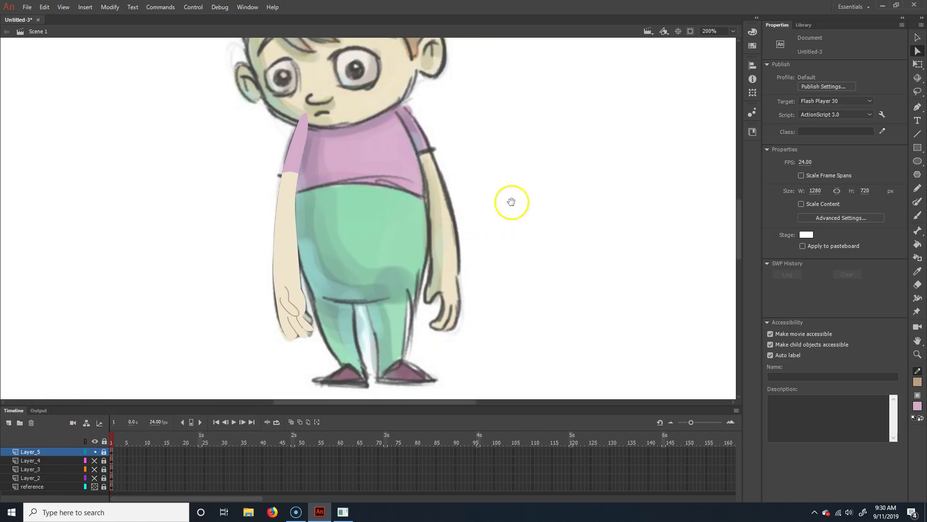
click(8, 424)
click(95, 460)
click(95, 461)
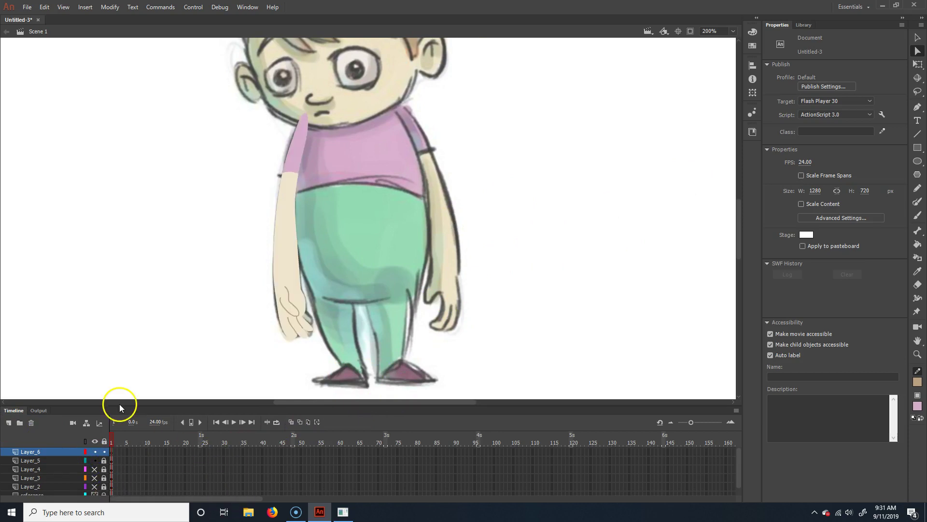
- Trace the right arm's outer edge from the shoulder down and around the fingers with the Pencil tool
click(917, 188)
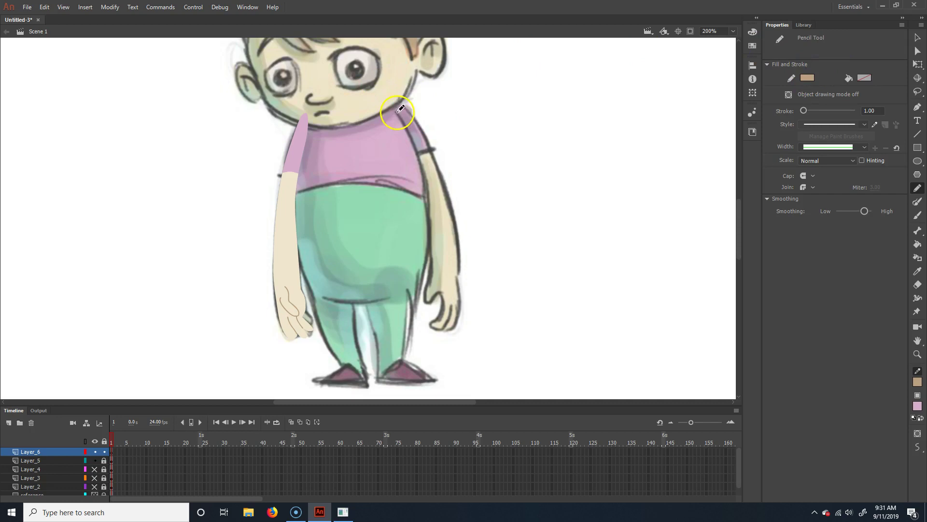
mouse_move(396, 111)
mouse_down()
mouse_move(416, 120)
mouse_move(434, 151)
mouse_move(457, 227)
mouse_move(452, 329)
mouse_up()
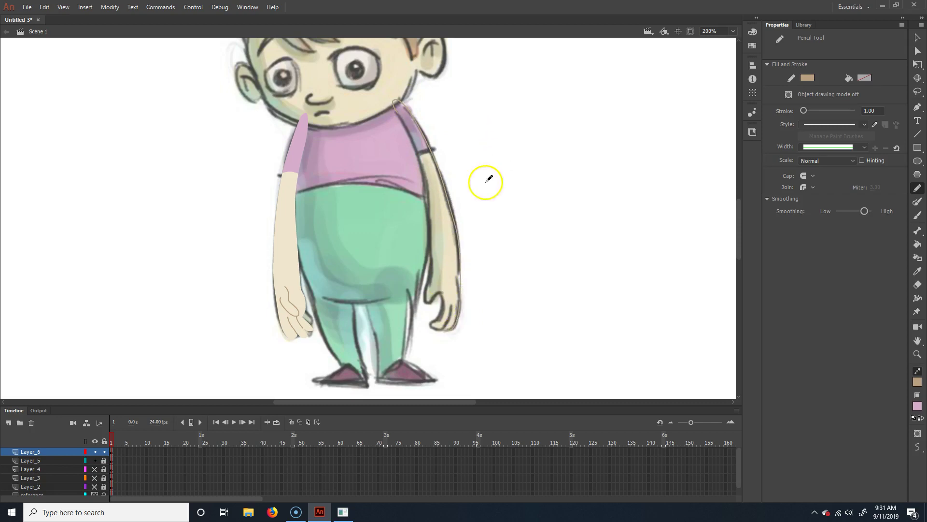
drag(453, 306, 447, 326)
drag(443, 305, 445, 303)
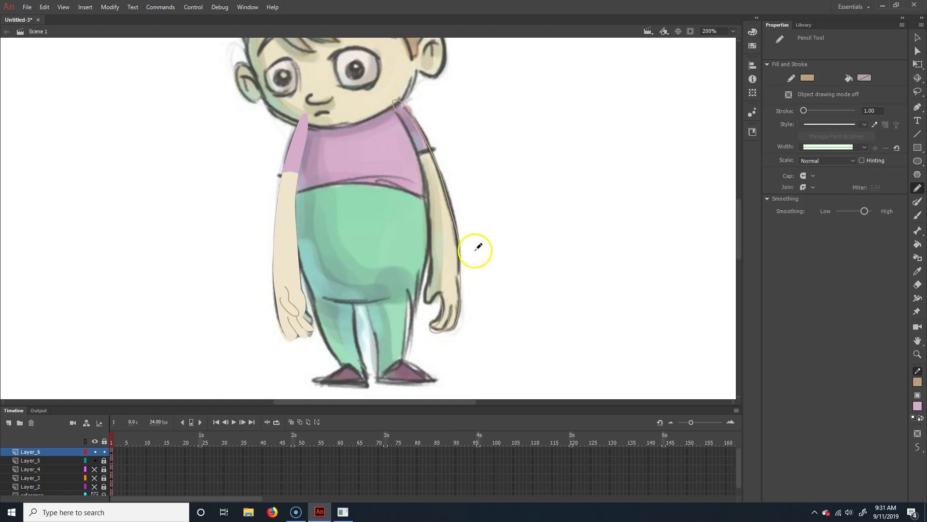
mouse_move(444, 303)
mouse_down()
mouse_move(437, 330)
mouse_move(455, 312)
mouse_up()
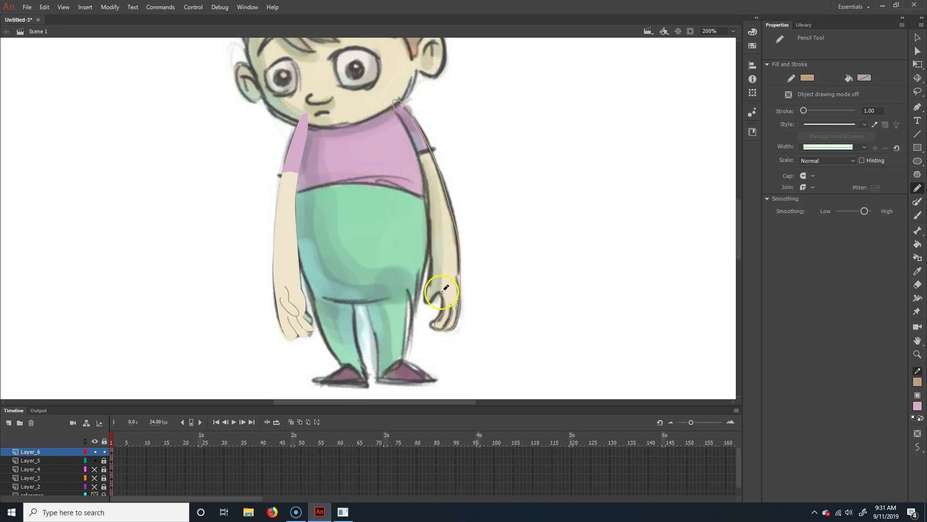
- Trace the right thumb and the arm's inner edge up to the shoulder, undoing and redrawing the inner stroke to close the outline
mouse_move(441, 311)
mouse_down()
mouse_move(462, 245)
mouse_move(446, 296)
mouse_move(429, 309)
mouse_move(433, 268)
mouse_up()
drag(435, 235, 435, 235)
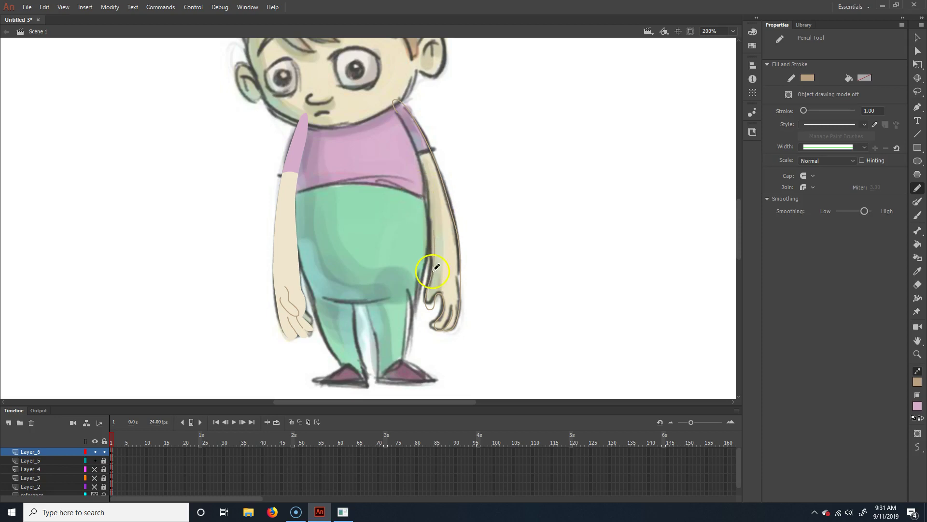
drag(430, 279, 431, 219)
key(ctrl+z)
mouse_move(429, 280)
mouse_down()
mouse_move(424, 193)
mouse_move(394, 102)
mouse_up()
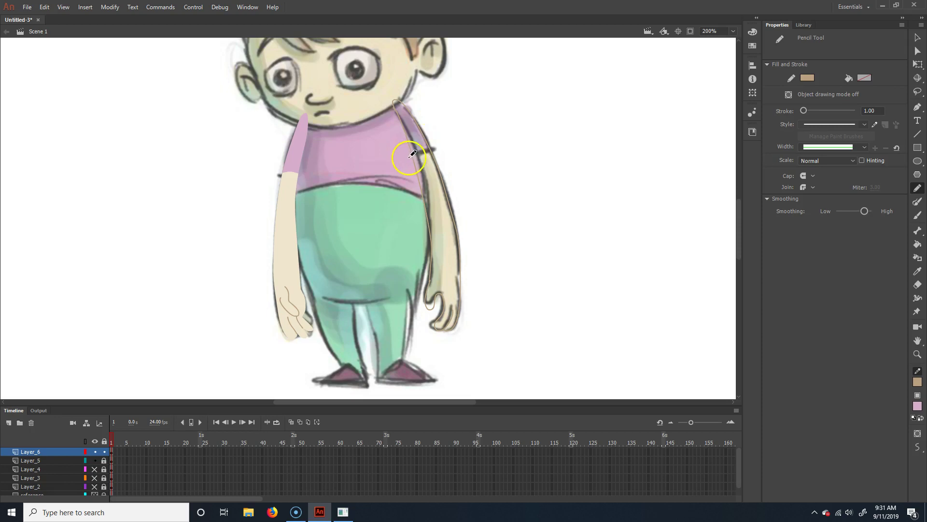
- Draw a straight line across the right arm at the sleeve's hem with the Line tool, extending past both edges
mouse_move(404, 160)
mouse_down()
mouse_move(425, 147)
mouse_move(420, 169)
mouse_up()
key(v)
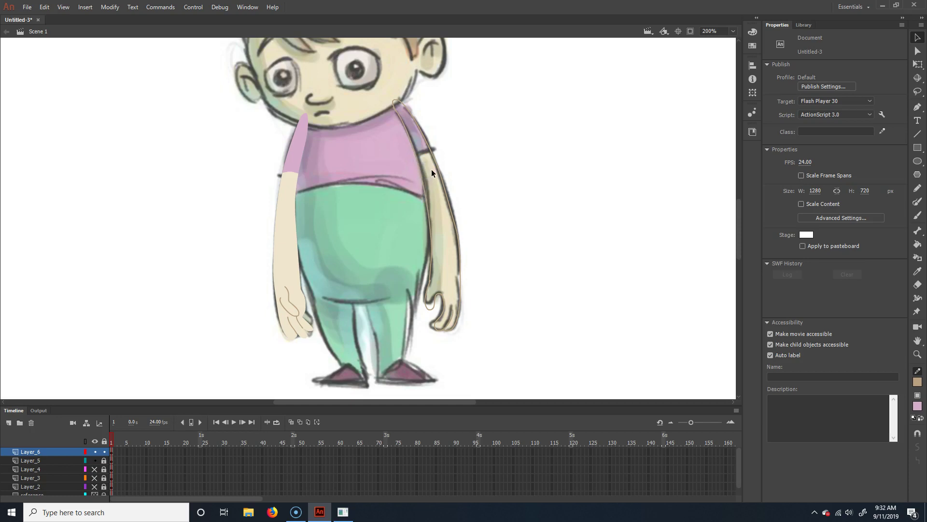
key(n)
drag(406, 160, 450, 143)
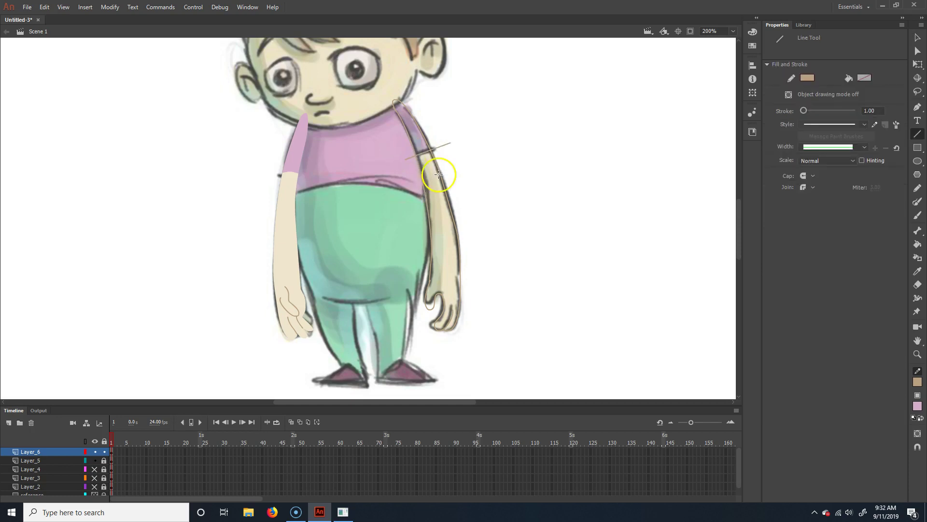
key(v)
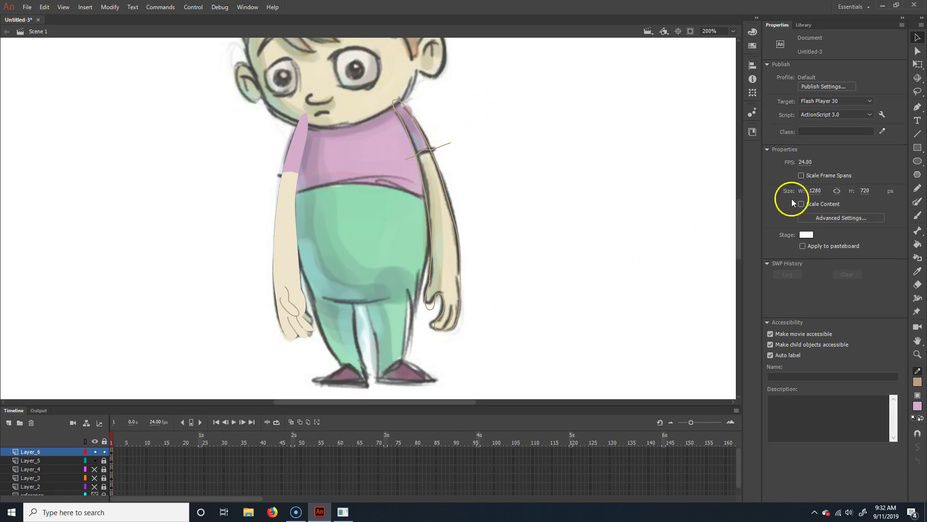
- Fill the right forearm and hand with the skin colour sampled from the left arm
key(k)
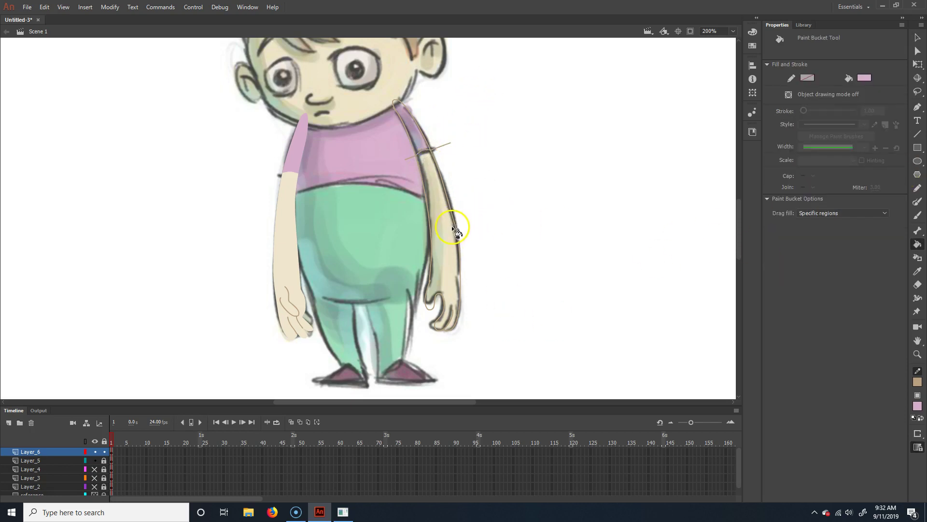
key(i)
click(291, 261)
click(453, 246)
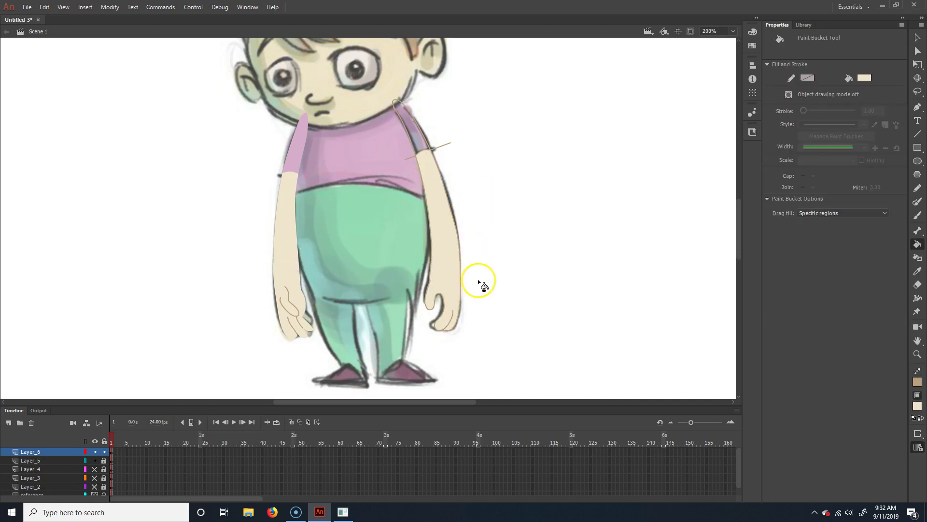
- Fill the right sleeve with the pink sampled from the left sleeve
click(291, 167)
click(288, 154)
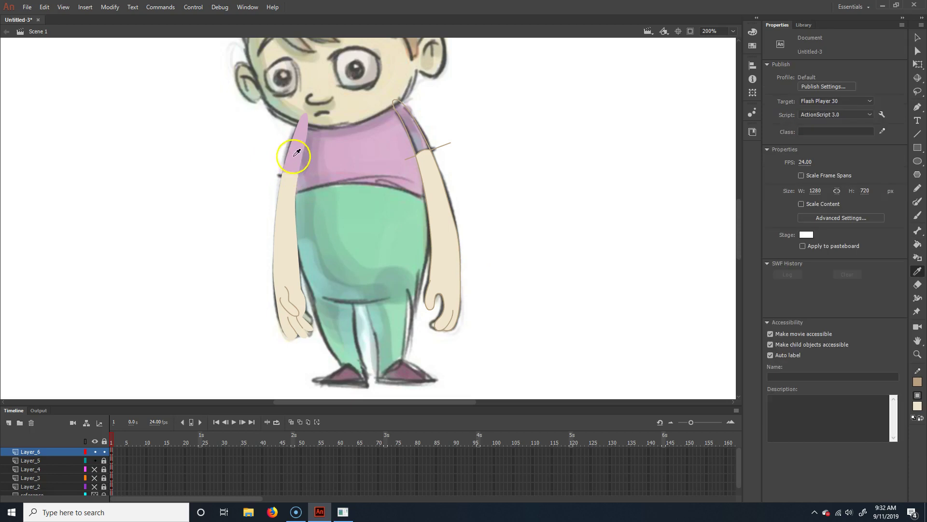
click(424, 140)
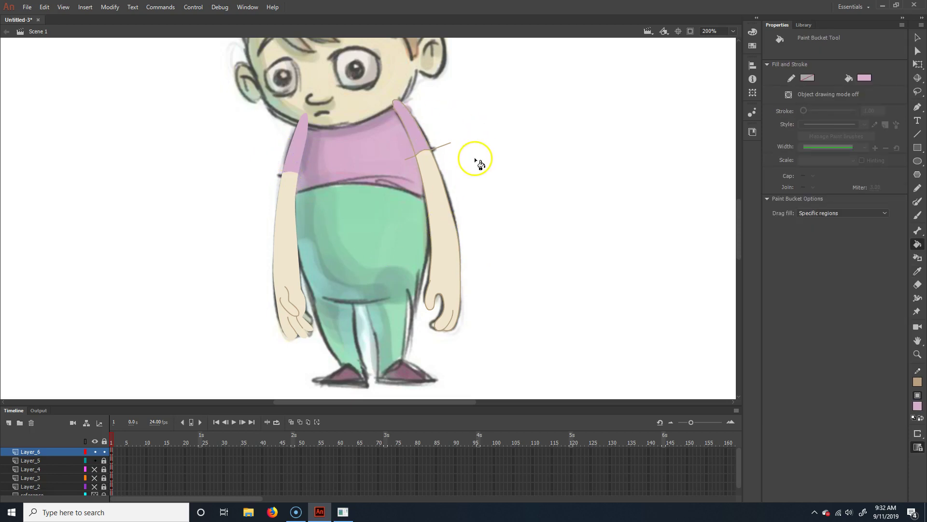
- Delete the outline strokes around the right sleeve and forearm, including the hem line and its overhanging ends
key(v)
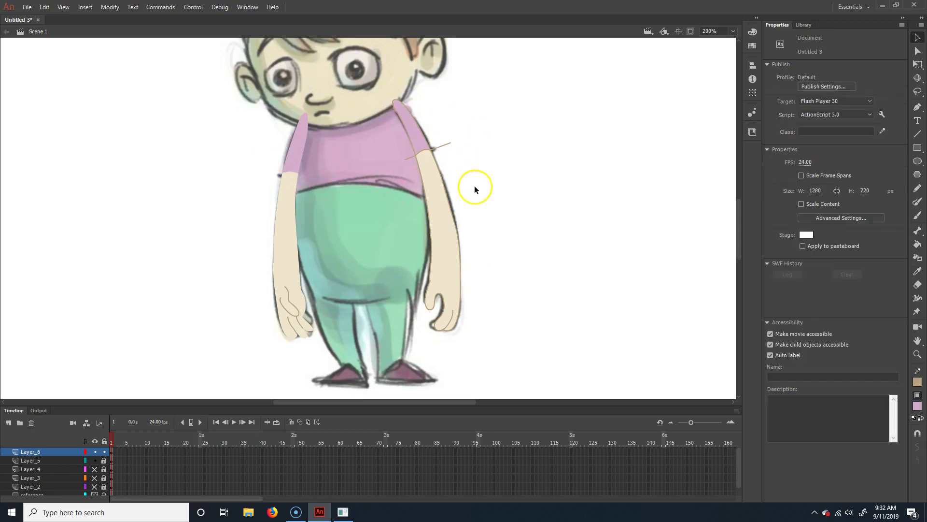
click(421, 129)
key(Delete)
click(439, 147)
key(Delete)
click(405, 128)
key(Delete)
click(411, 156)
key(Delete)
click(411, 156)
key(Delete)
click(430, 150)
key(Delete)
click(421, 167)
click(452, 207)
click(451, 165)
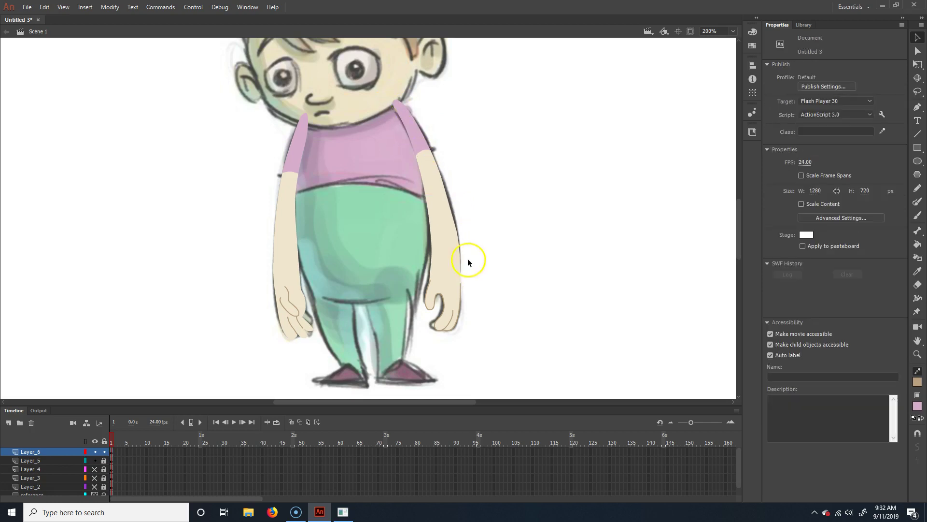
- Delete the outline strokes around the right thumb and fingers, keeping the line between the fingers
click(472, 280)
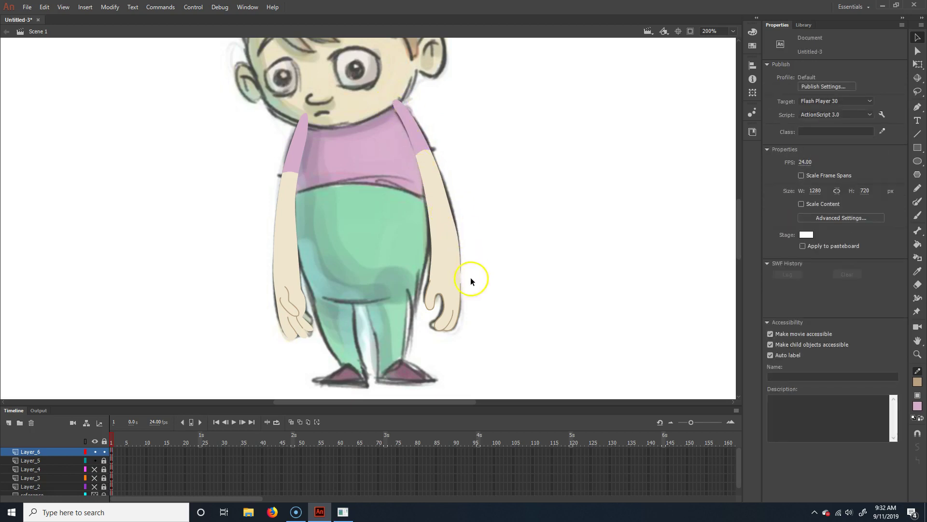
click(427, 291)
key(Delete)
click(440, 295)
key(Delete)
click(434, 308)
key(Delete)
click(450, 330)
key(Delete)
click(441, 331)
click(447, 343)
click(441, 333)
click(451, 331)
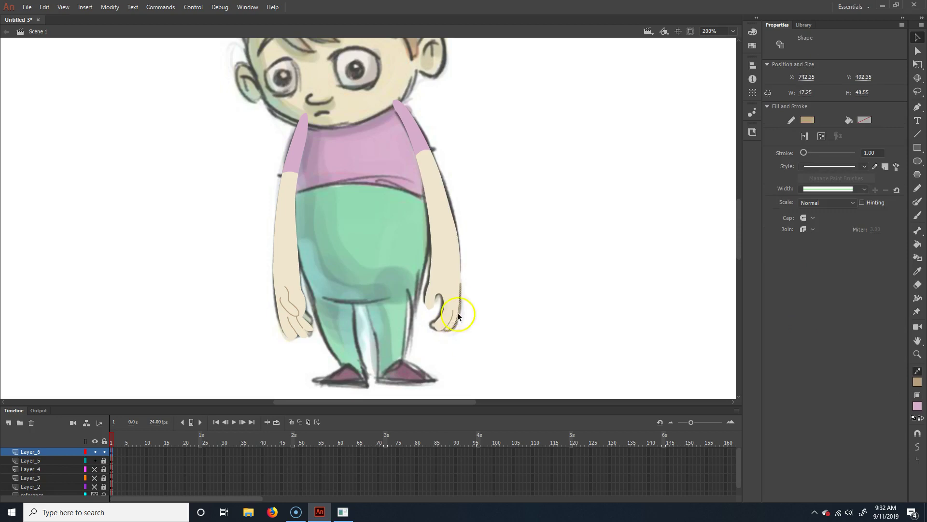
click(468, 264)
- Examine the right hand's edges and finger line up close, and check both arms on the whole figure
key(ctrl+minus)
key(ctrl+minus)
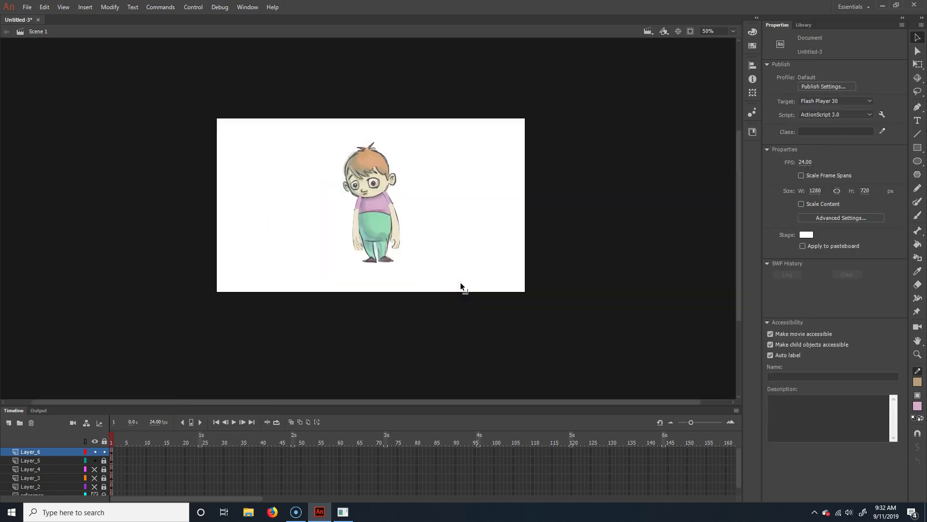
key(ctrl+equal)
key(ctrl+equal)
key(ctrl+equal)
drag(594, 306, 451, 98)
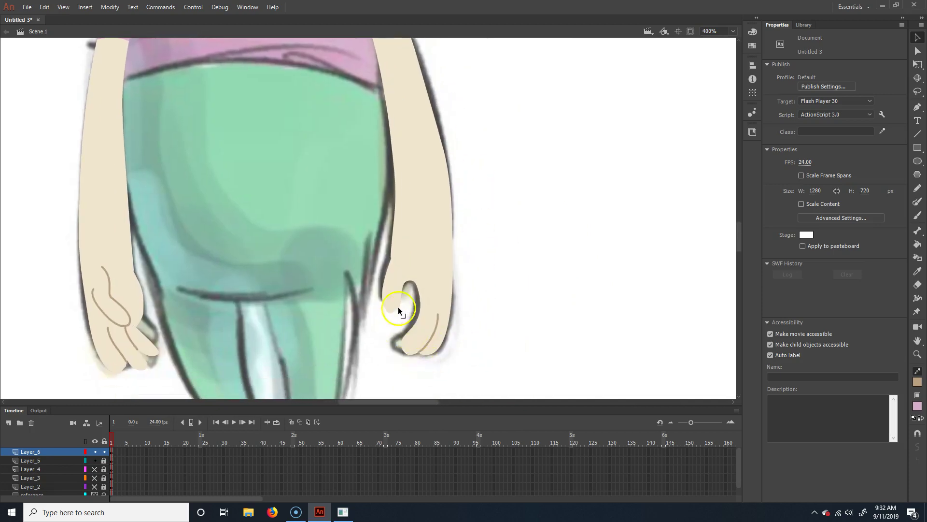
click(407, 354)
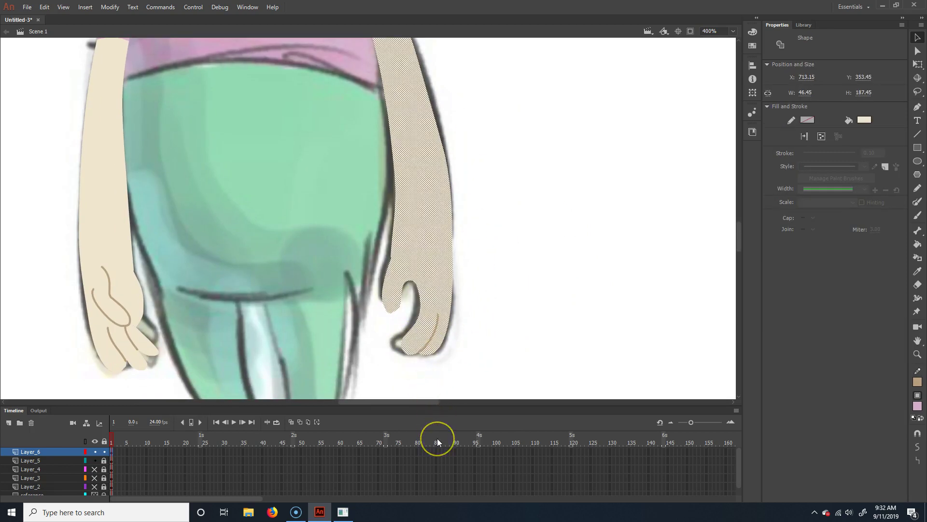
key(ctrl+equal)
key(ctrl+equal)
drag(532, 240, 513, 207)
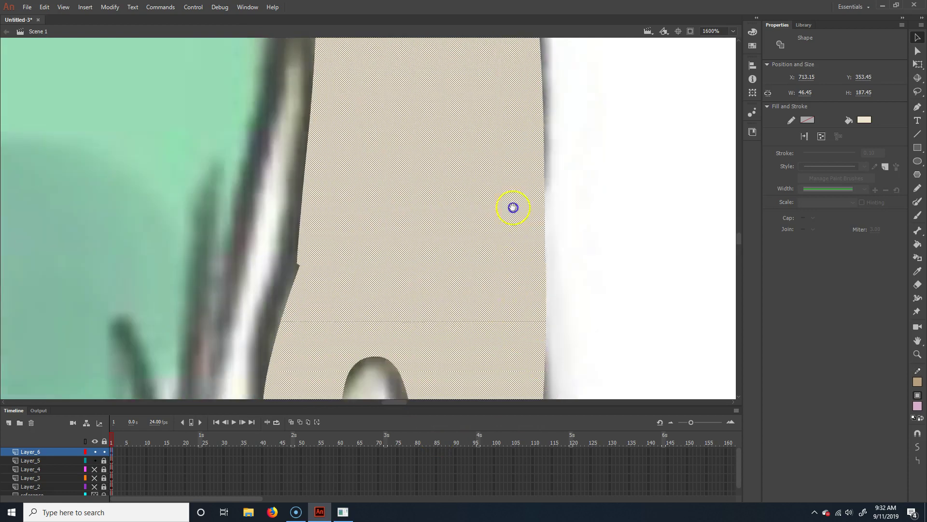
scroll(502, 213, down, 5)
click(549, 285)
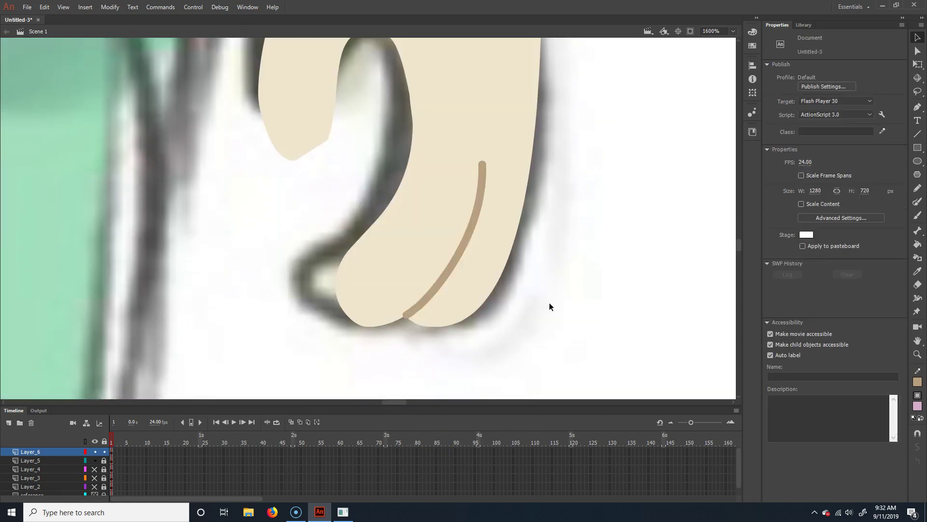
key(ctrl+minus)
key(ctrl+minus)
key(ctrl+minus)
key(ctrl+minus)
drag(439, 149, 471, 230)
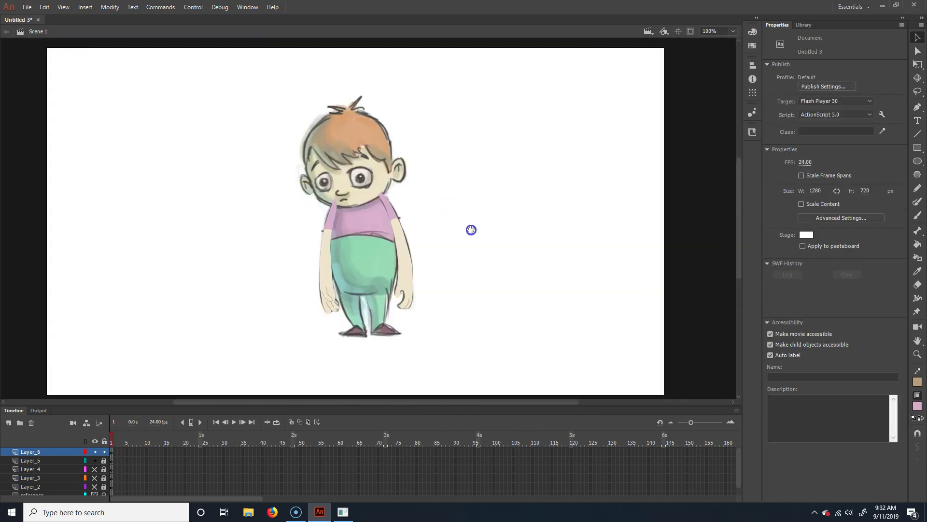
key(ctrl+equal)
drag(538, 313, 526, 229)
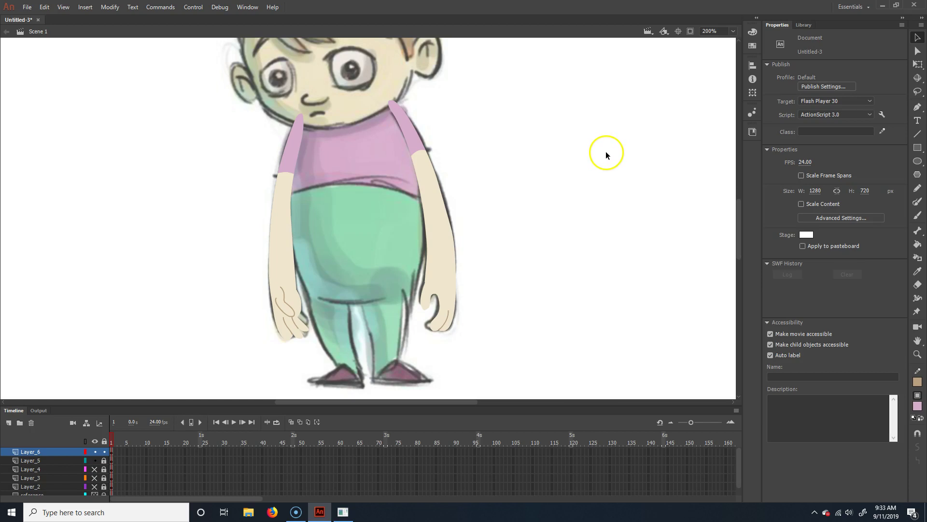
- Select the entire left arm and convert it to a movie clip symbol named boy_lArm_mc
drag(482, 138, 546, 249)
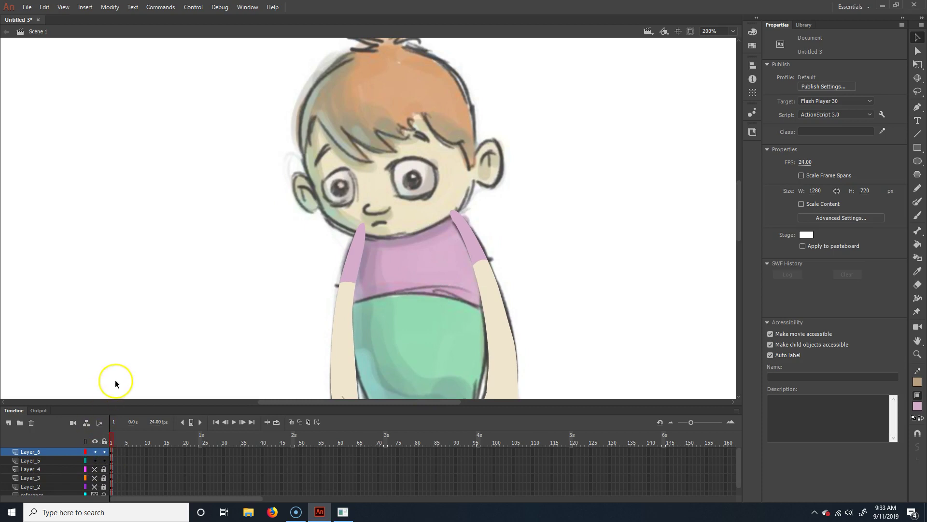
drag(573, 313, 591, 195)
drag(296, 377, 415, 71)
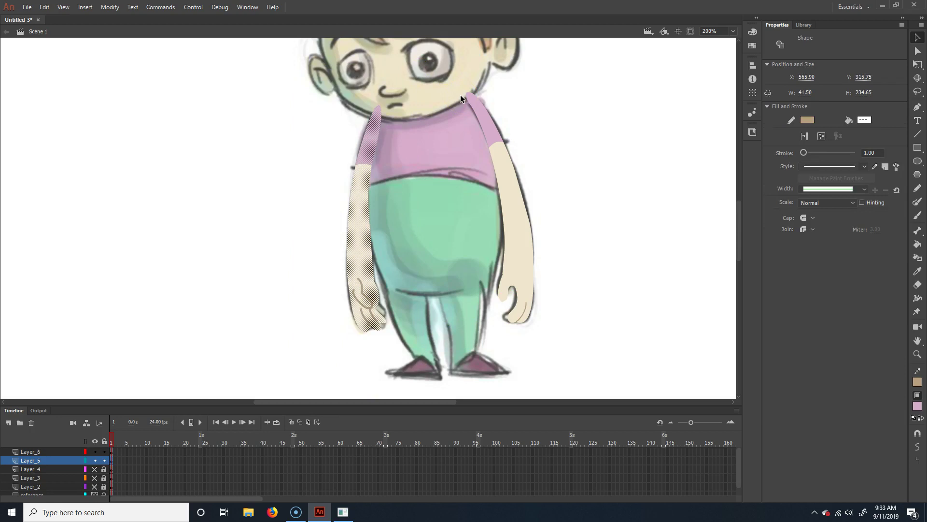
click(111, 7)
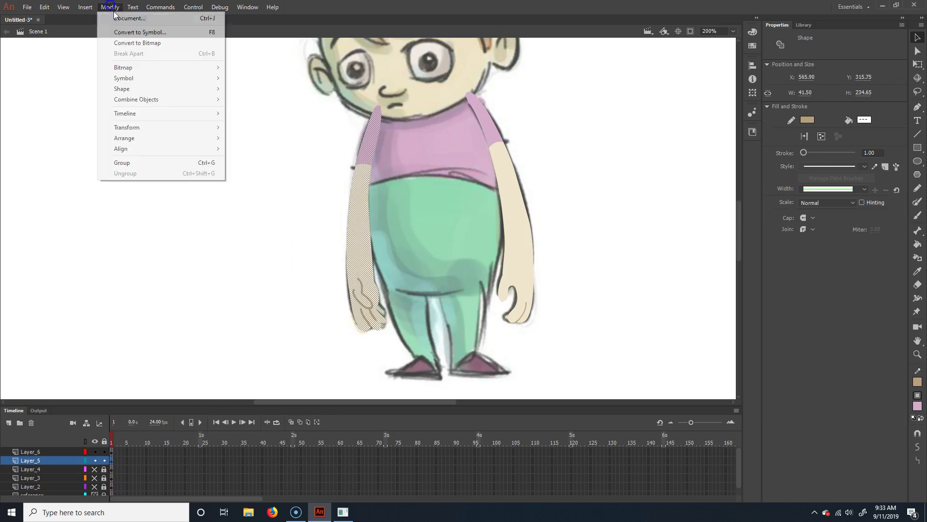
click(182, 31)
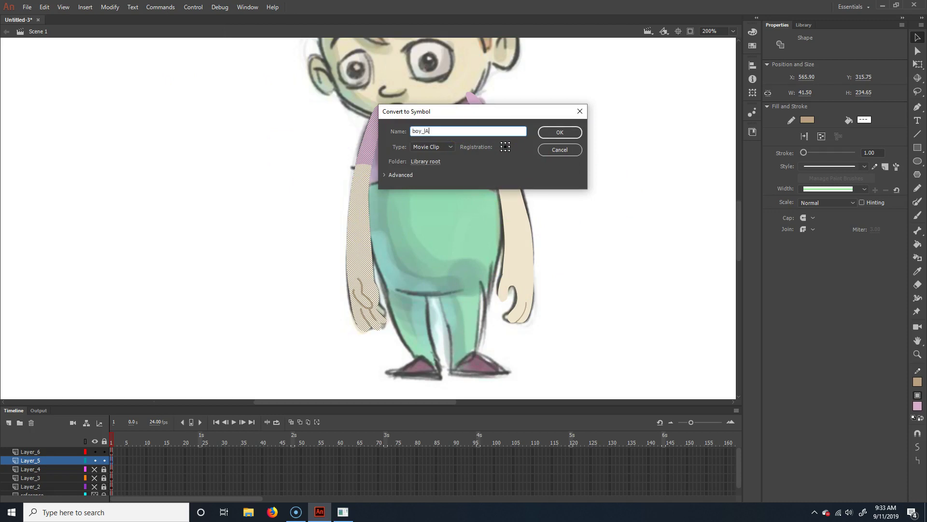
text(boy_lArm_mc)
key(Return)
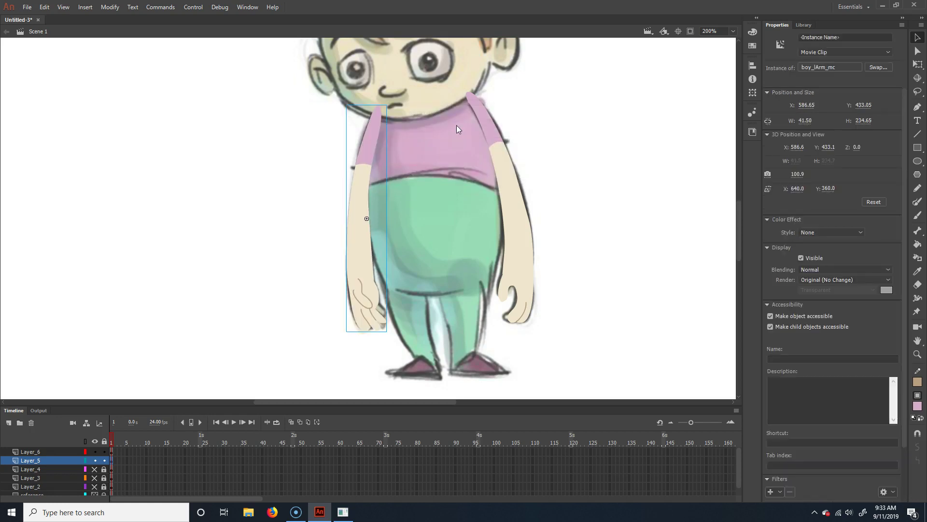
- Select the entire right arm and convert it to a movie clip symbol, with a matching name beginning with boy_rArm_
drag(441, 62, 580, 359)
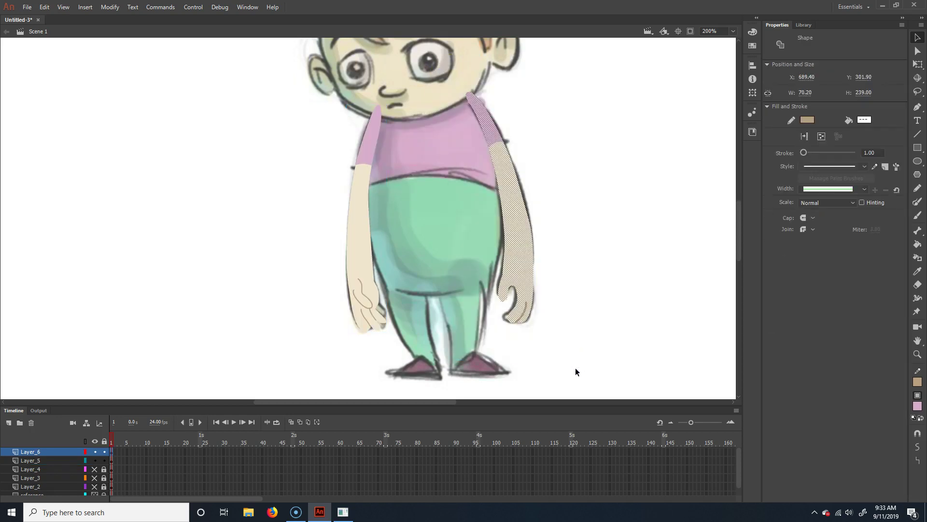
key(F8)
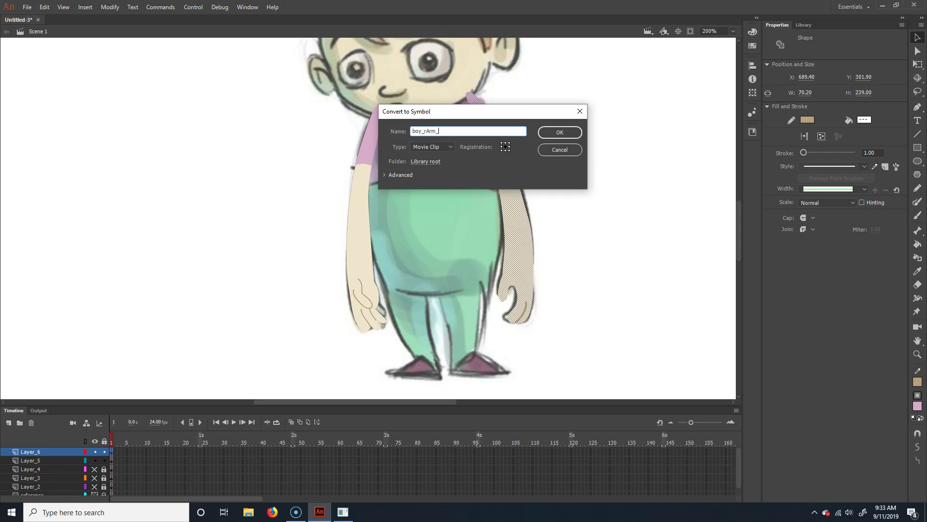
key(Return)
- Lock and hide both arm layers, Layer_5 and Layer_6, to uncover the reference sketch
drag(556, 119, 553, 206)
click(102, 462)
drag(103, 462, 95, 452)
drag(553, 176, 555, 280)
click(567, 249)
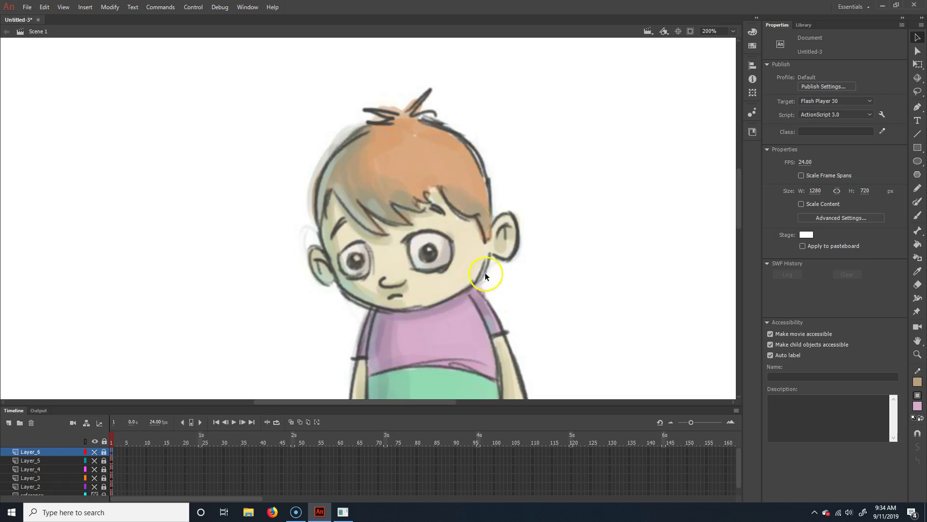
- Add a new layer above Layer_6 for tracing the head with the Pencil tool, keeping Layer_6 locked and hidden
click(917, 189)
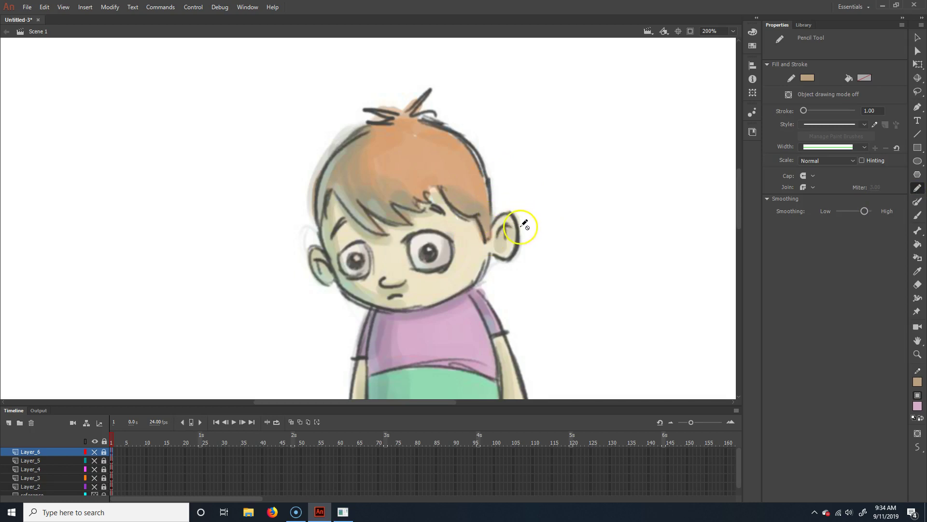
mouse_move(520, 223)
mouse_down()
mouse_move(518, 199)
mouse_move(514, 208)
mouse_up()
mouse_move(326, 232)
mouse_down()
mouse_move(321, 224)
mouse_move(331, 246)
mouse_up()
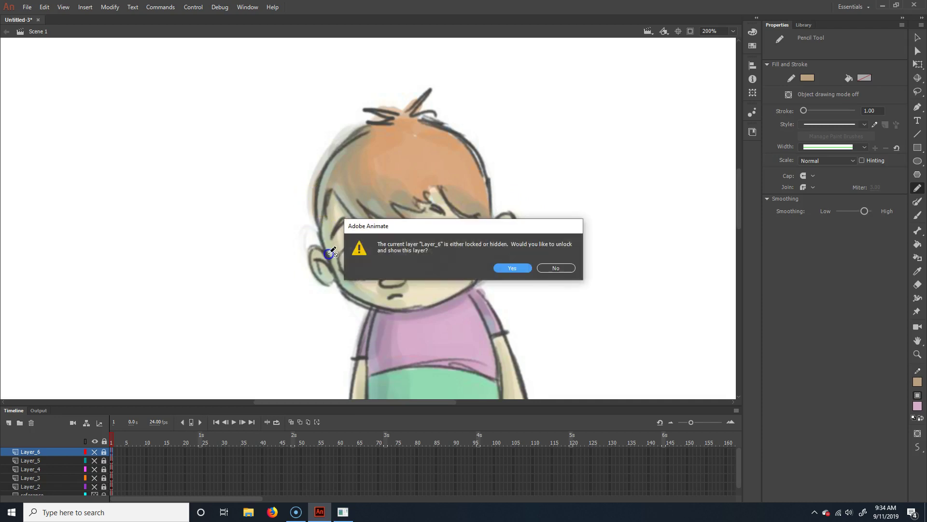
click(512, 267)
click(8, 422)
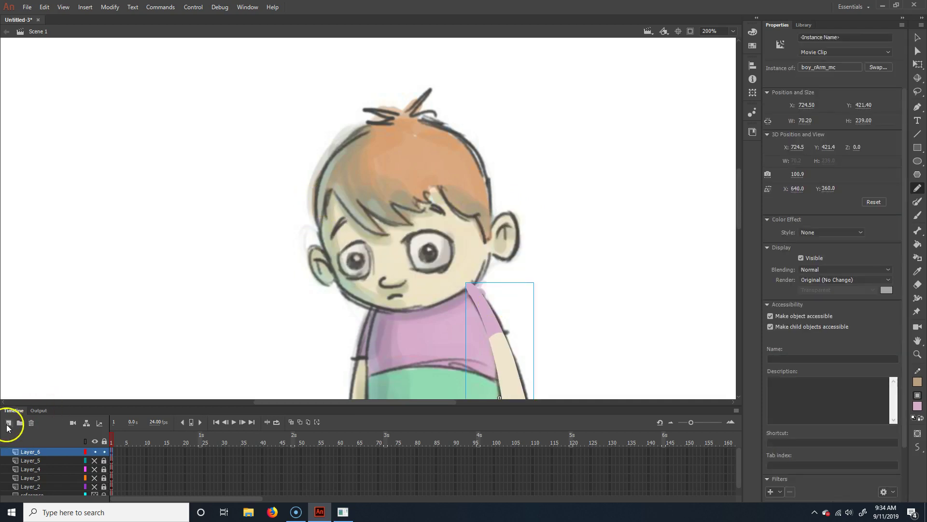
click(104, 460)
click(95, 461)
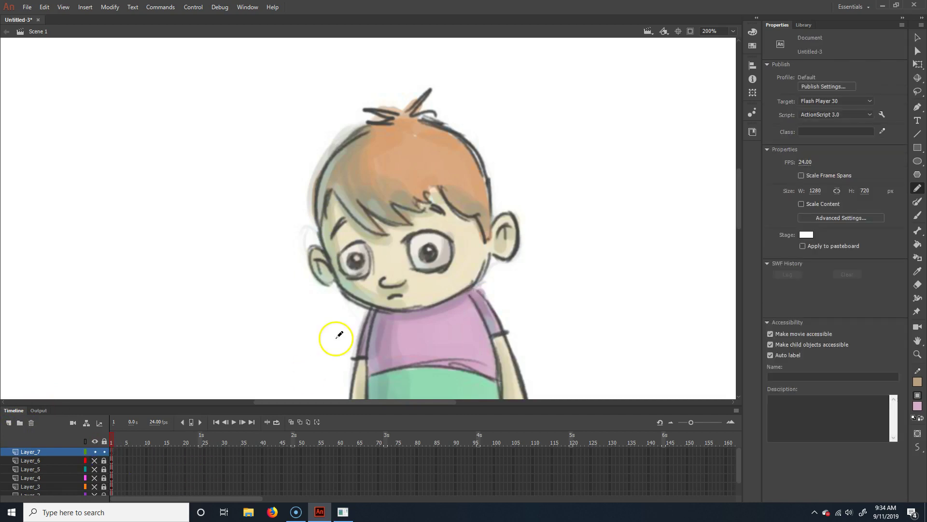
- Trace the boy's jawline and both ears, including their inner lines, over the reference sketch
mouse_move(322, 232)
mouse_down()
mouse_move(338, 280)
mouse_move(363, 302)
mouse_move(430, 306)
mouse_up()
mouse_move(503, 246)
mouse_down()
mouse_move(468, 288)
mouse_move(395, 309)
mouse_up()
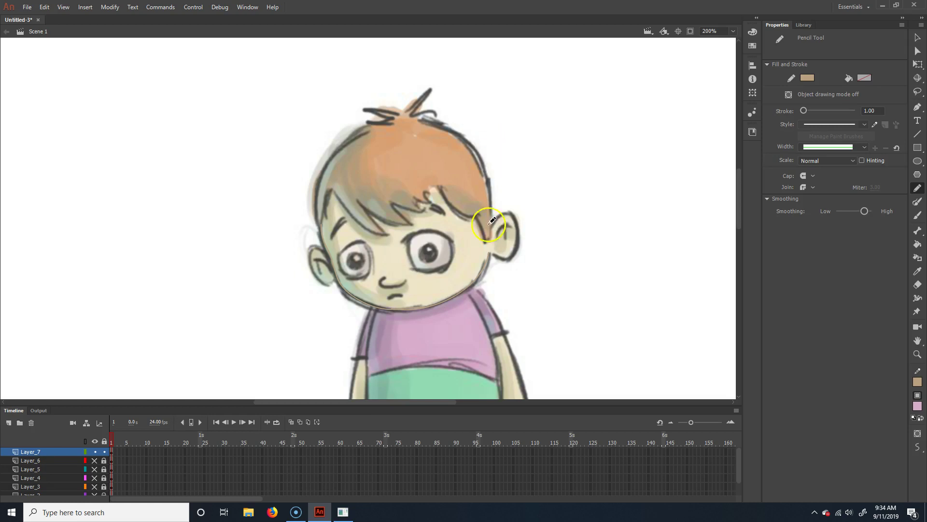
mouse_move(489, 236)
mouse_down()
mouse_move(502, 213)
mouse_move(513, 215)
mouse_move(519, 242)
mouse_move(489, 251)
mouse_up()
key(ctrl+z)
mouse_move(489, 232)
mouse_down()
mouse_move(509, 208)
mouse_move(519, 233)
mouse_move(512, 257)
mouse_move(491, 250)
mouse_move(510, 225)
mouse_move(503, 227)
mouse_move(507, 238)
mouse_move(503, 227)
mouse_move(512, 228)
mouse_up()
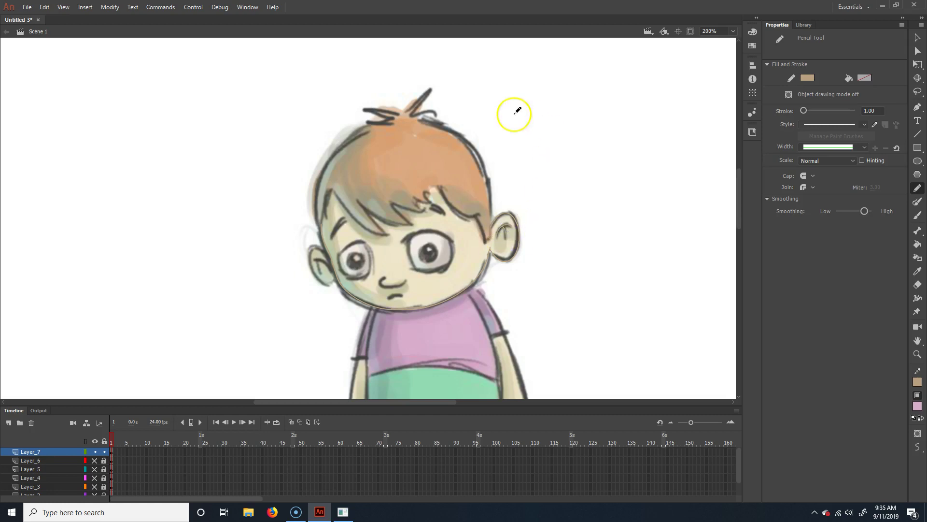
mouse_move(321, 256)
mouse_down()
mouse_move(311, 259)
mouse_move(325, 283)
mouse_move(336, 265)
mouse_move(316, 260)
mouse_move(323, 270)
mouse_up()
- Trace the boy's hair over the sketch, covering the spiky tuft, the crown outline and the jagged fringe
mouse_move(400, 117)
mouse_down()
mouse_move(364, 107)
mouse_move(390, 120)
mouse_move(362, 118)
mouse_move(389, 121)
mouse_up()
mouse_move(431, 89)
mouse_down()
mouse_move(399, 118)
mouse_move(432, 92)
mouse_move(411, 118)
mouse_move(442, 114)
mouse_move(423, 122)
mouse_move(474, 150)
mouse_move(491, 221)
mouse_up()
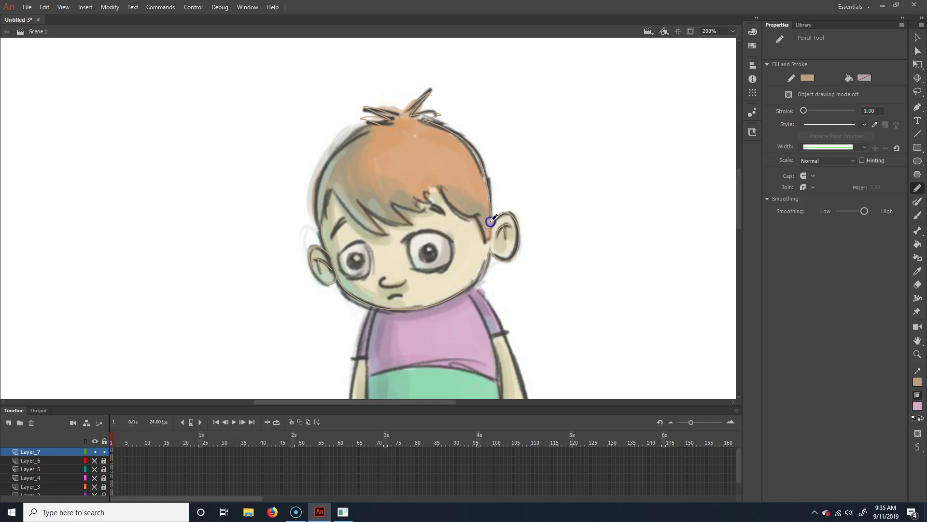
mouse_move(370, 125)
mouse_down()
mouse_move(334, 152)
mouse_move(318, 184)
mouse_move(321, 232)
mouse_up()
mouse_move(360, 200)
mouse_down()
mouse_move(411, 225)
mouse_move(387, 200)
mouse_move(424, 210)
mouse_move(416, 198)
mouse_move(429, 201)
mouse_move(421, 190)
mouse_move(431, 194)
mouse_move(438, 174)
mouse_move(447, 206)
mouse_move(484, 240)
mouse_up()
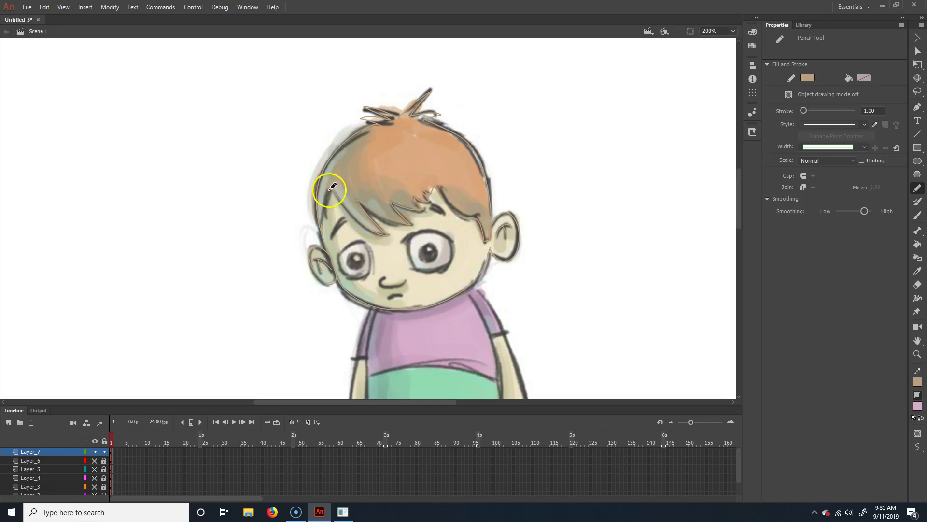
drag(322, 205, 323, 228)
- Trace the nose, mouth and both eyebrows over the sketch
mouse_move(385, 277)
mouse_down()
mouse_move(393, 286)
mouse_move(409, 278)
mouse_move(403, 298)
mouse_up()
drag(333, 236, 346, 219)
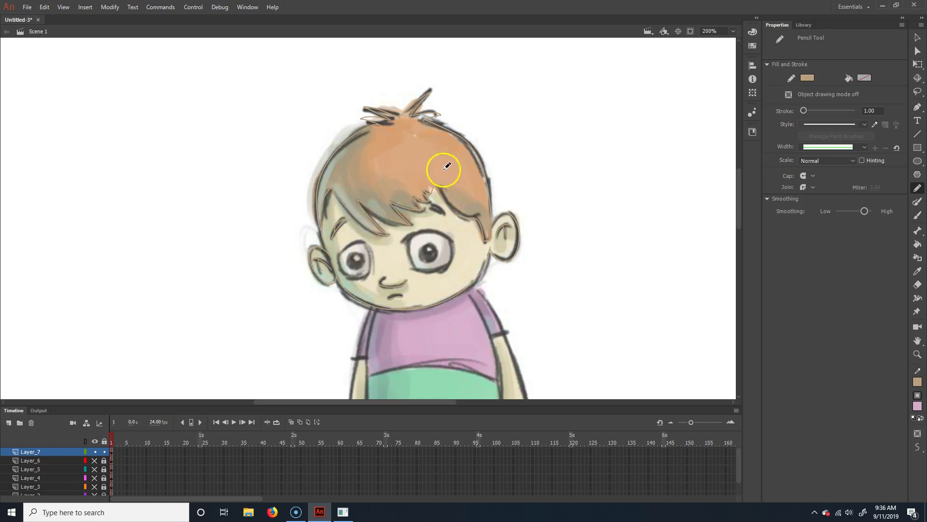
drag(445, 214, 442, 202)
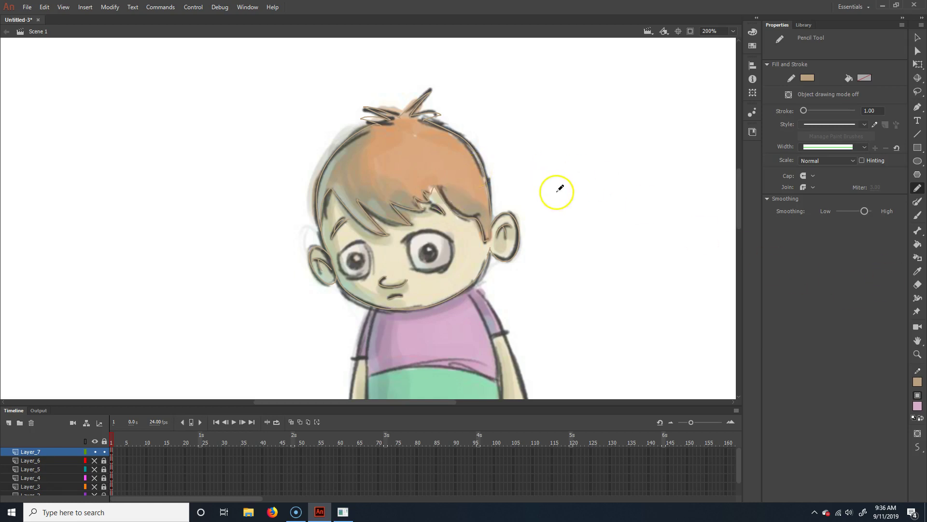
- Show the right arm layer, sample its skin colour and fill the face and both ears with it
key(k)
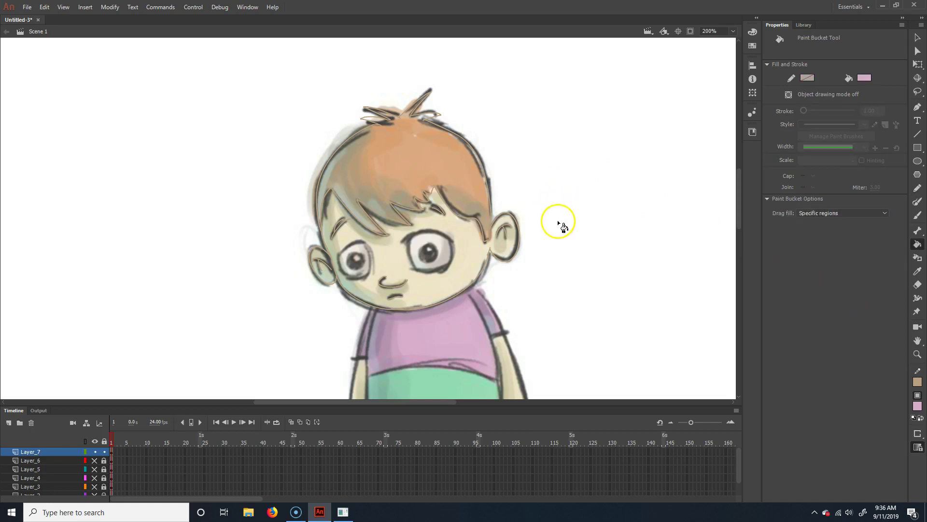
mouse_move(563, 335)
mouse_down()
mouse_move(562, 253)
mouse_move(540, 226)
mouse_up()
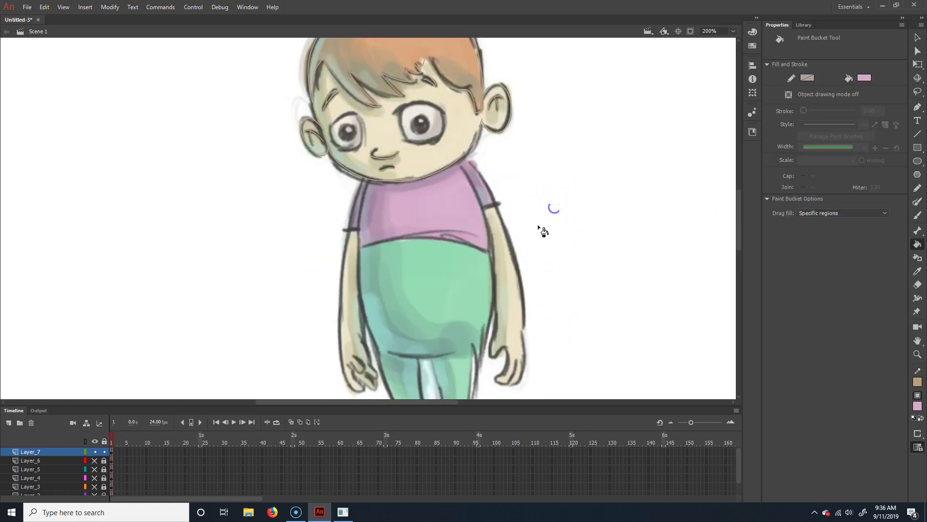
click(95, 460)
key(i)
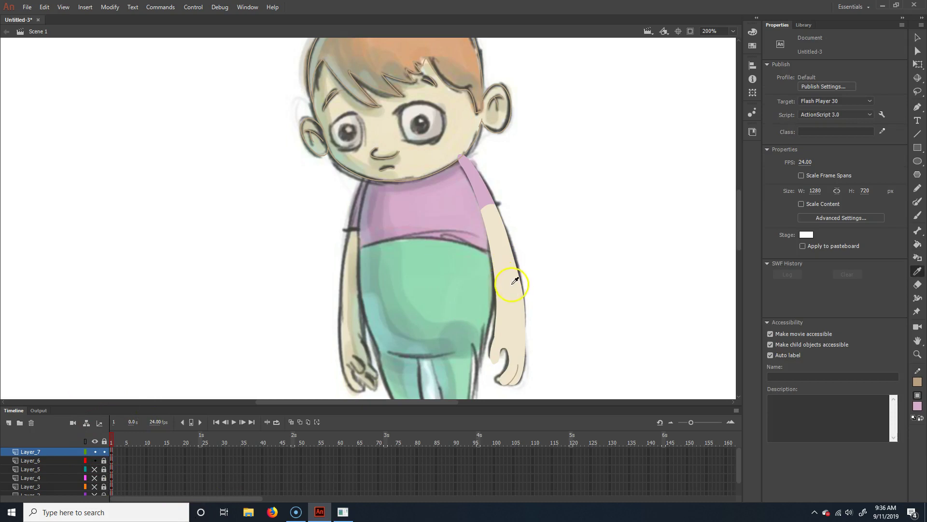
click(512, 285)
drag(552, 165, 584, 251)
click(497, 208)
click(518, 263)
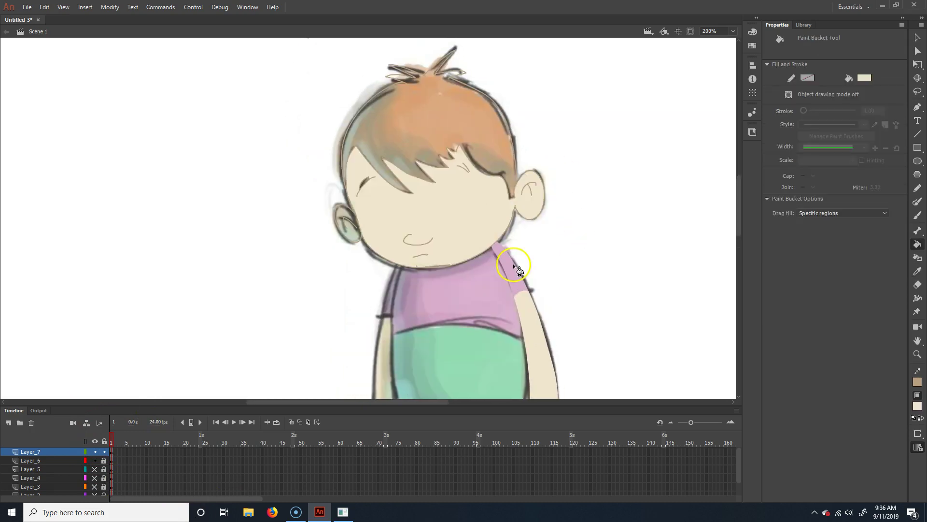
click(511, 153)
click(528, 192)
click(352, 231)
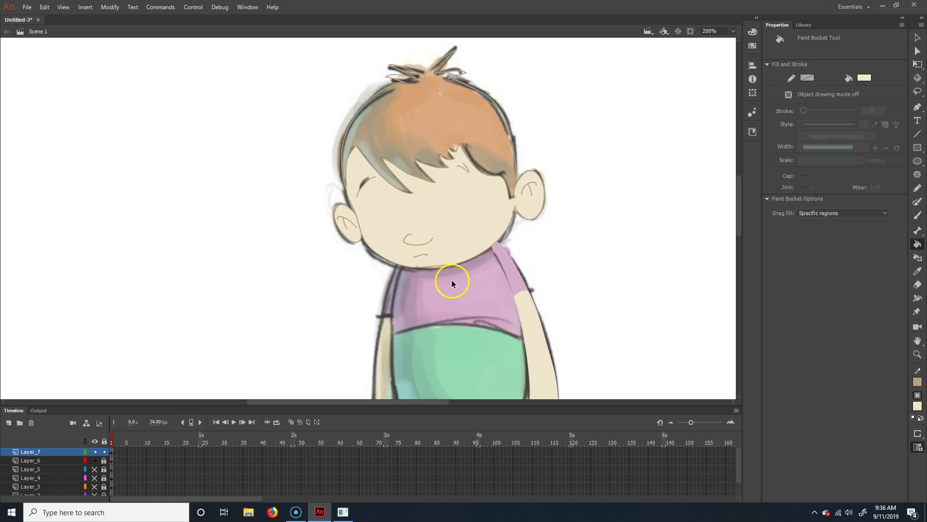
- Delete the stray line segments along the bottom of the chin
key(ctrl+minus)
key(ctrl+minus)
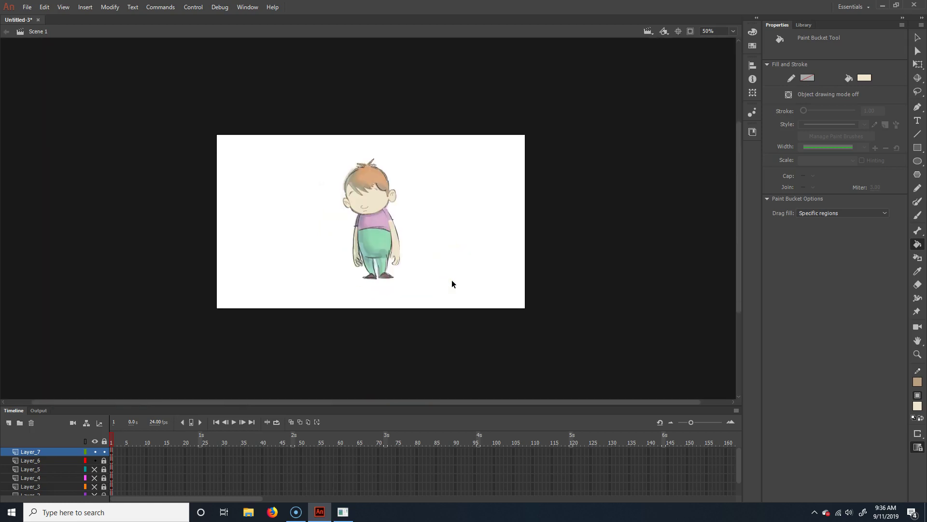
key(ctrl+equal)
key(ctrl+equal)
key(ctrl+equal)
key(ctrl+equal)
drag(400, 165, 442, 265)
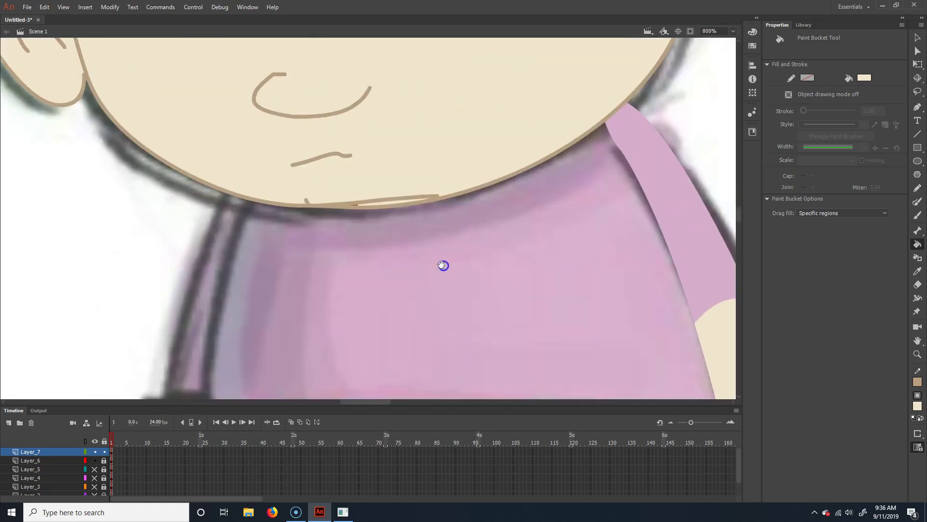
key(v)
click(401, 198)
key(Delete)
click(347, 205)
key(Delete)
click(307, 202)
key(Delete)
key(k)
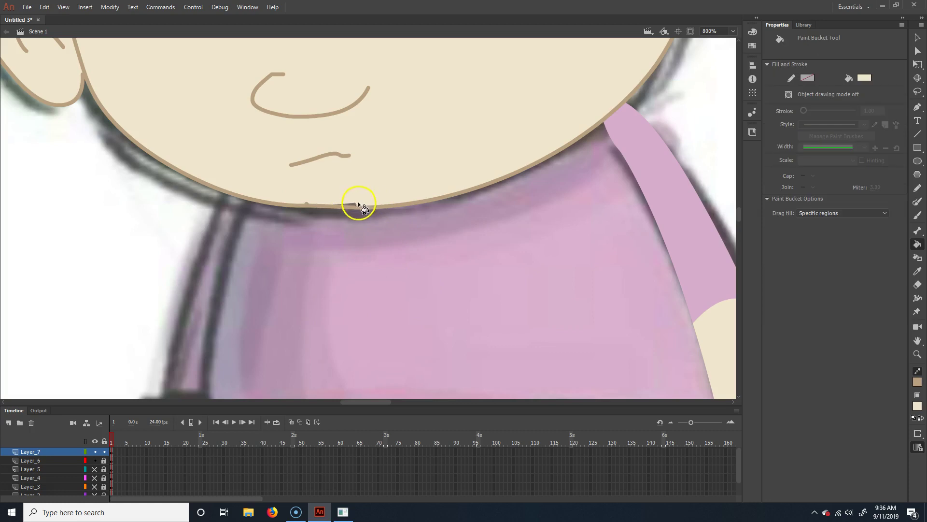
key(v)
click(308, 201)
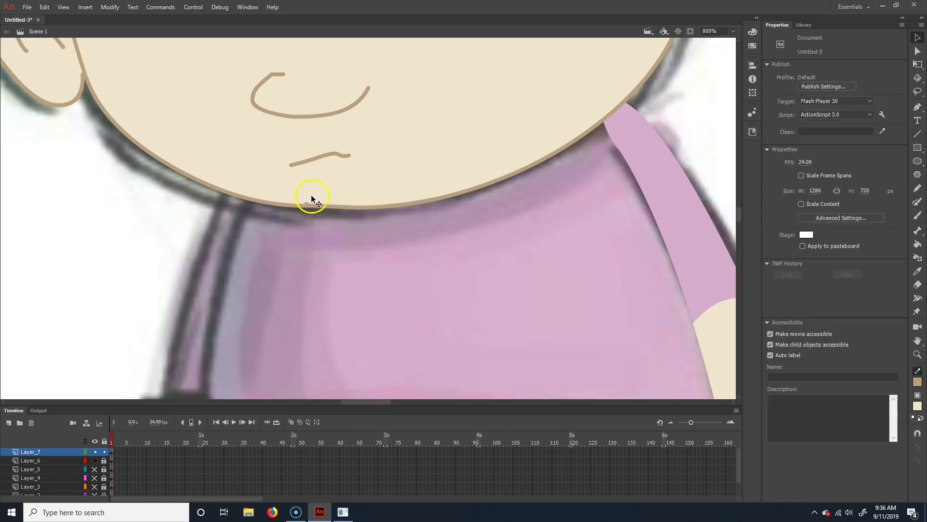
key(Delete)
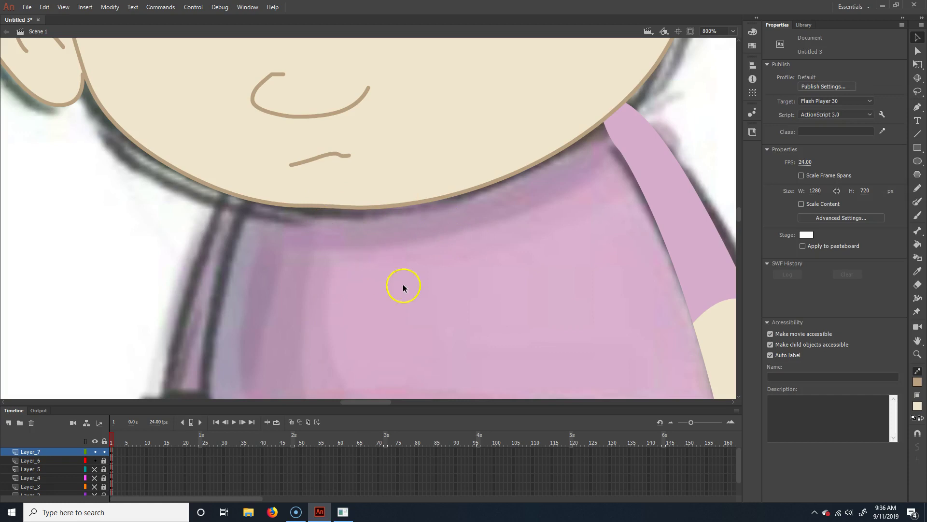
- Reshape the mouth line into a smooth downturned curve and remove the short stub at the nose line's end
scroll(403, 286, up, 5)
mouse_move(333, 343)
mouse_down()
mouse_move(372, 349)
mouse_move(335, 341)
mouse_up()
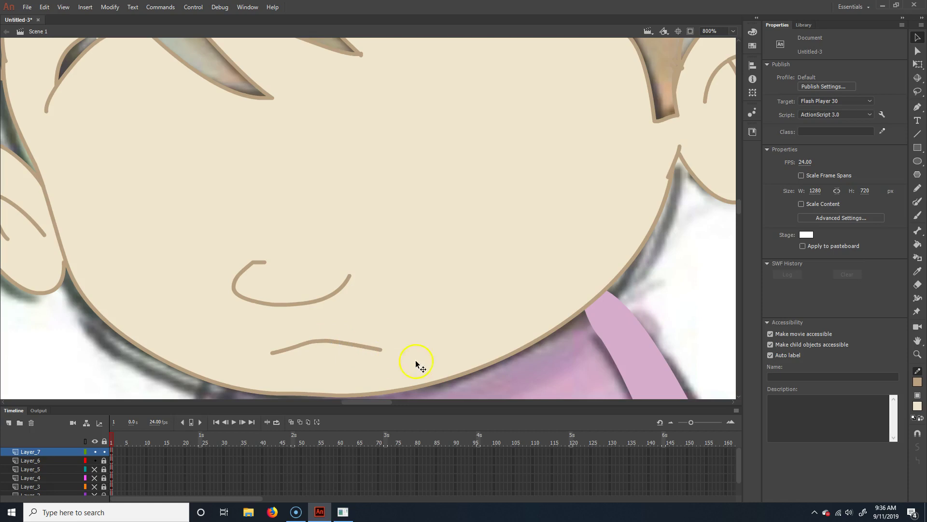
drag(261, 265, 254, 262)
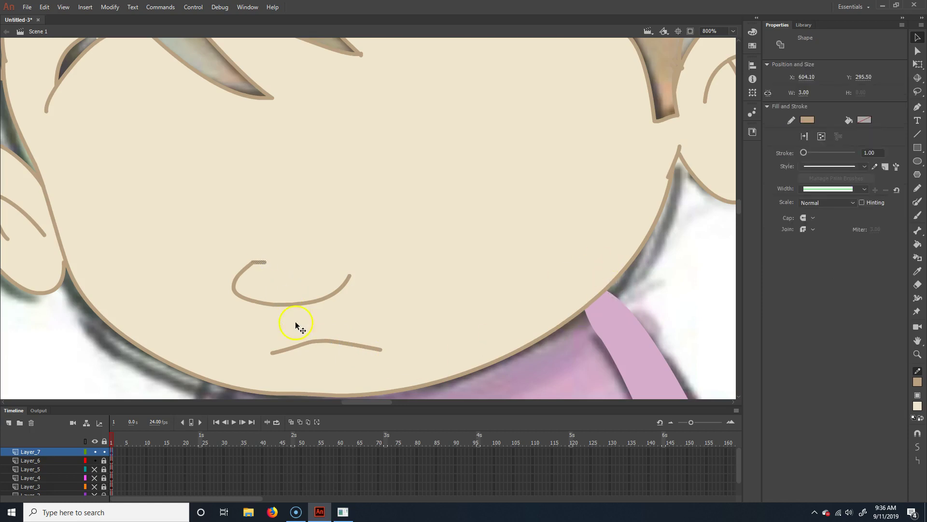
key(ctrl+minus)
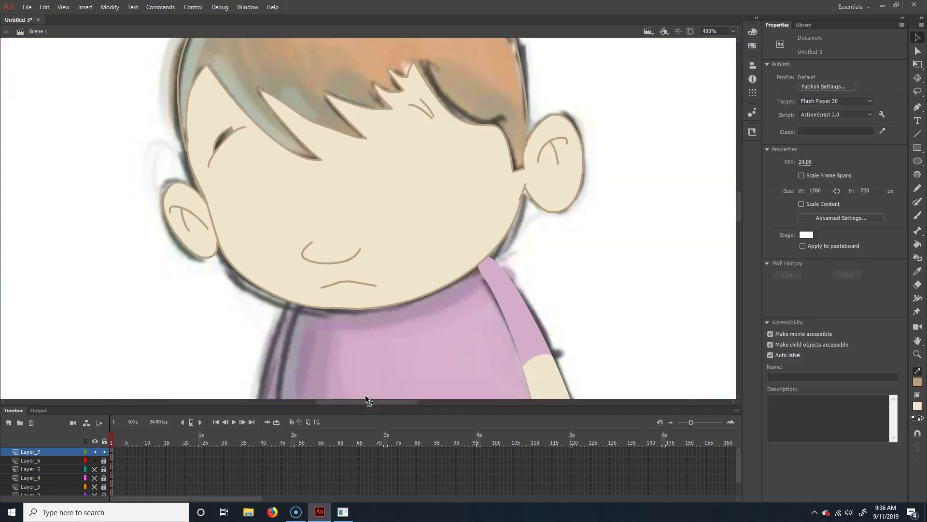
- Fill the unpainted gap inside the left eyebrow with the skin colour
drag(567, 223, 577, 306)
drag(552, 276, 574, 300)
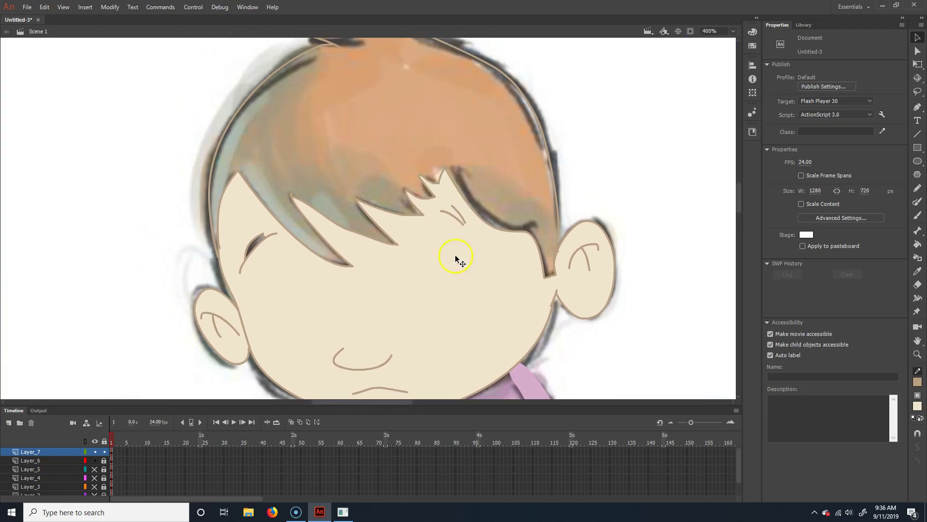
key(k)
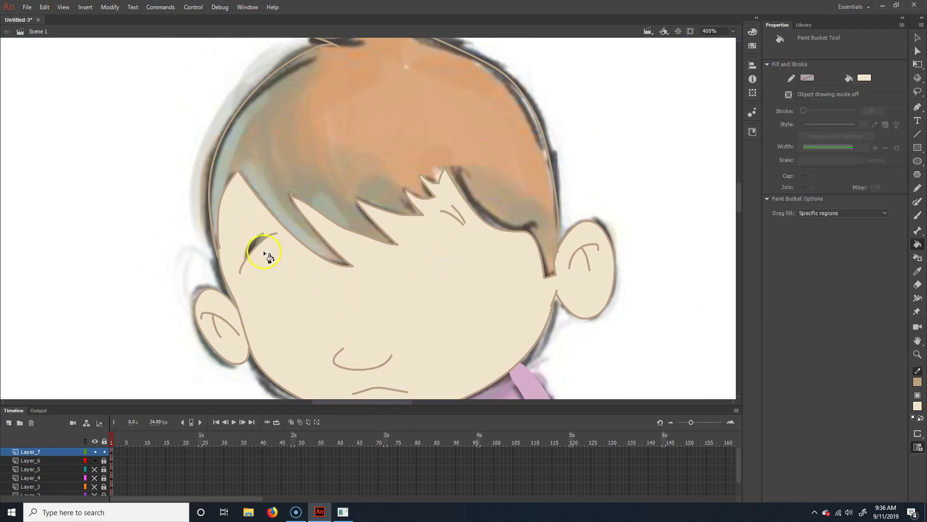
- Sample the orange hair colour from the reference sketch as the fill colour
drag(601, 261, 600, 337)
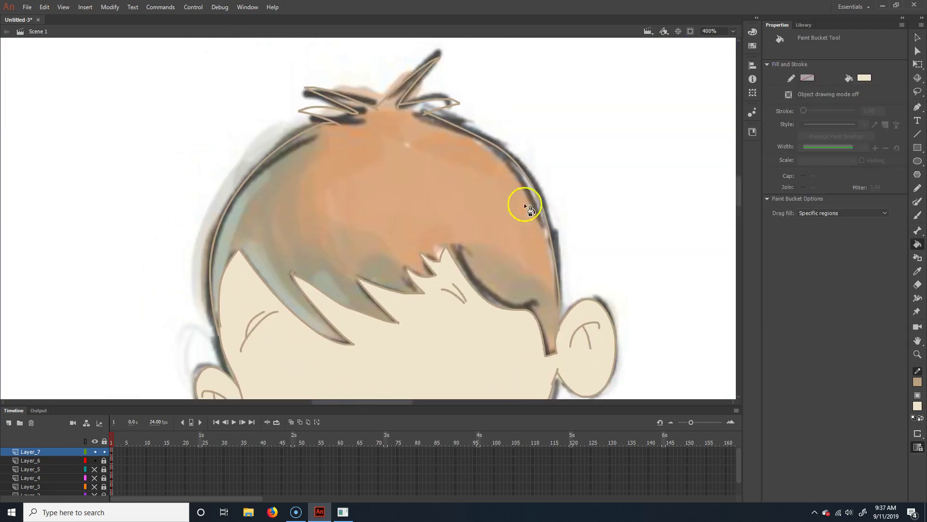
click(431, 175)
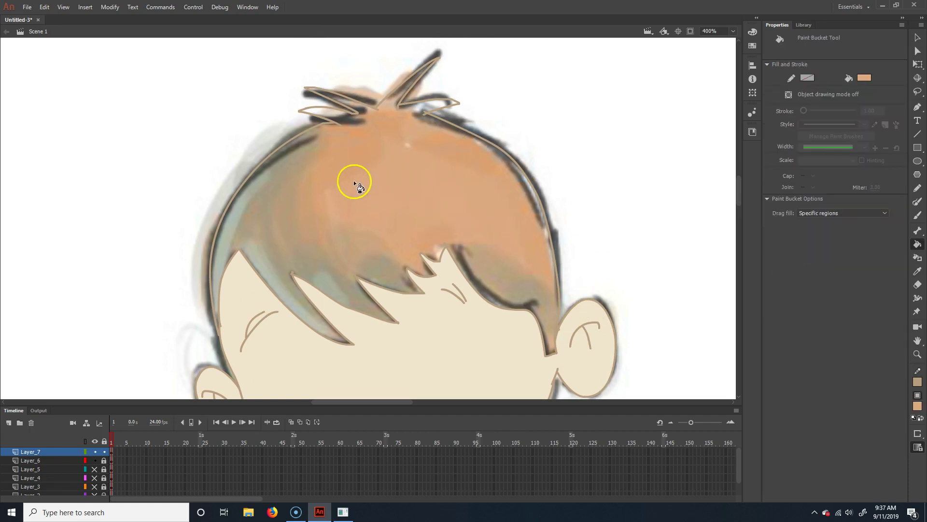
click(385, 207)
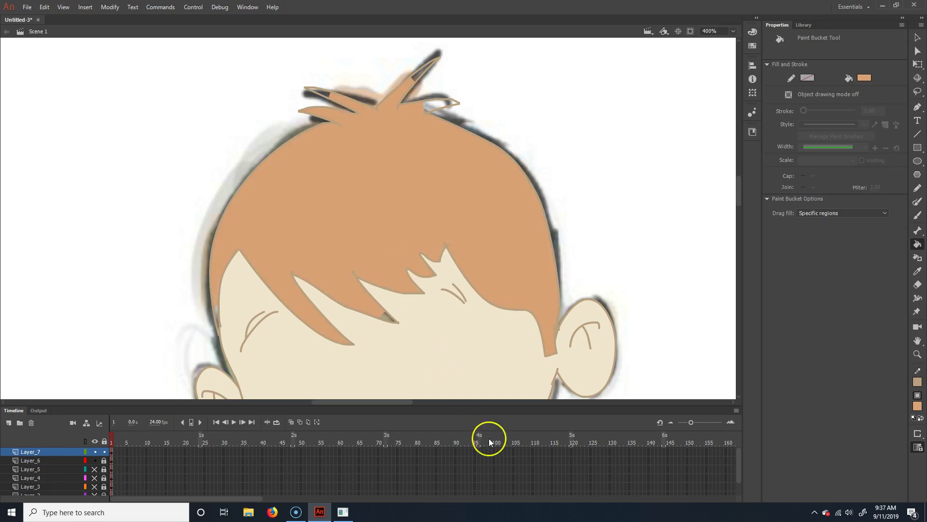
key(ctrl+minus)
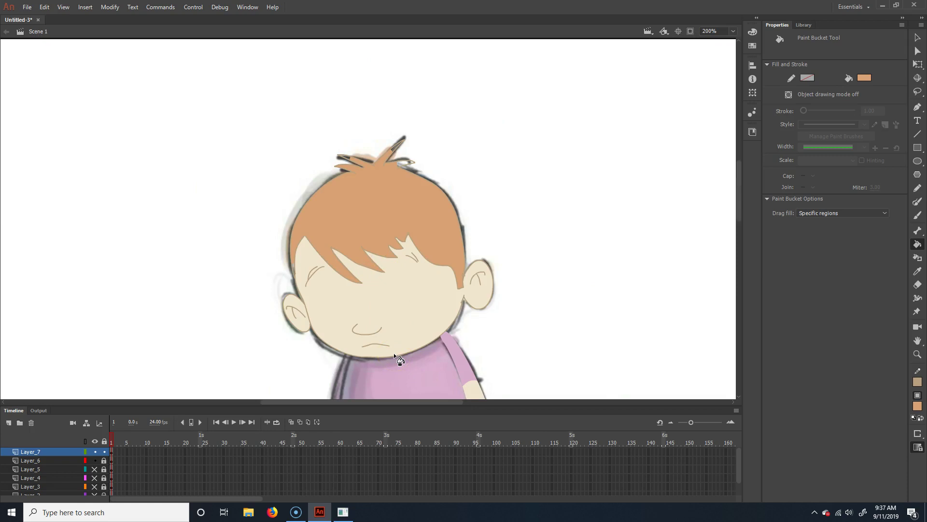
key(ctrl+z)
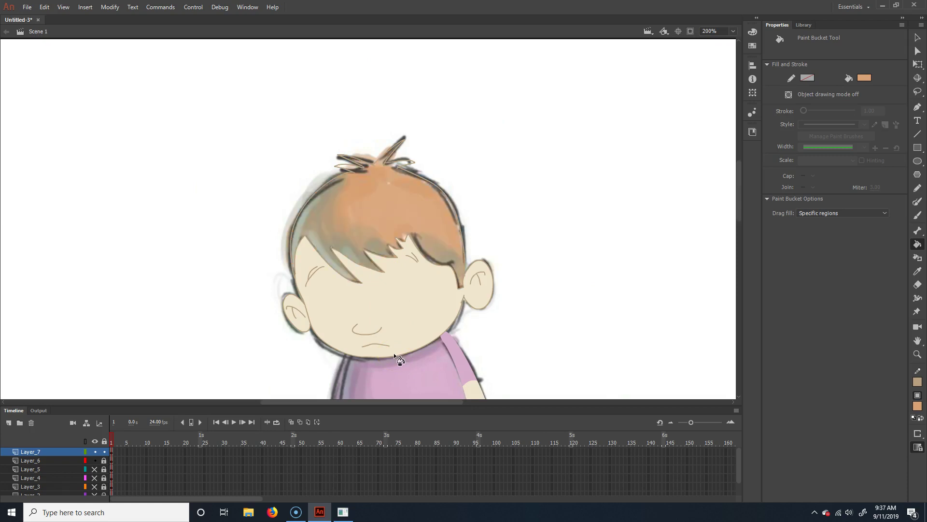
- Change the Paint Bucket's gap-closing option and fill the whole hair, including the tuft's tips, with orange
click(920, 435)
click(853, 451)
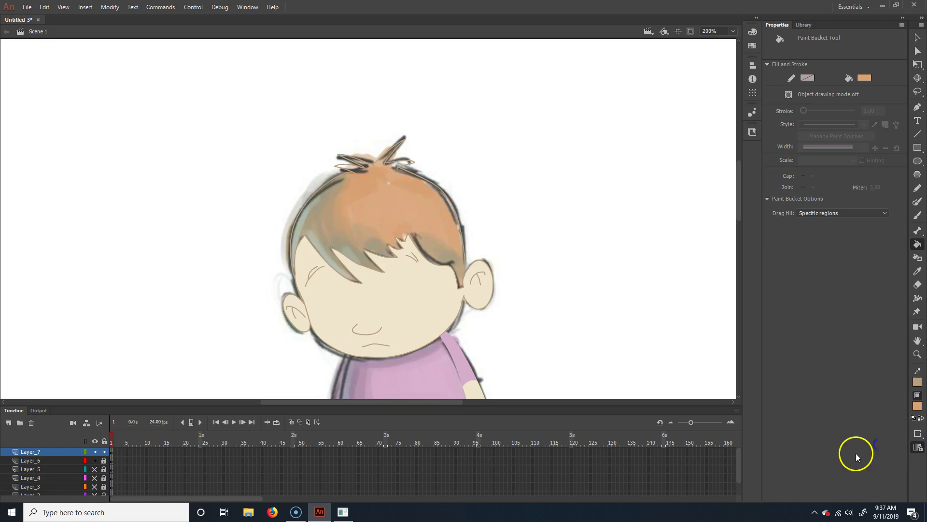
click(384, 170)
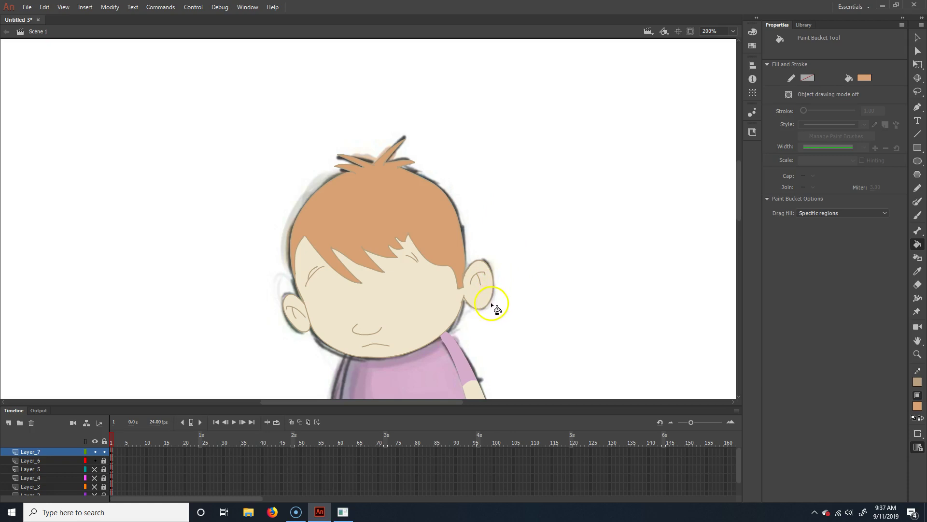
- Delete the outline strokes around the right ear and along the right side of the hair
key(v)
click(476, 307)
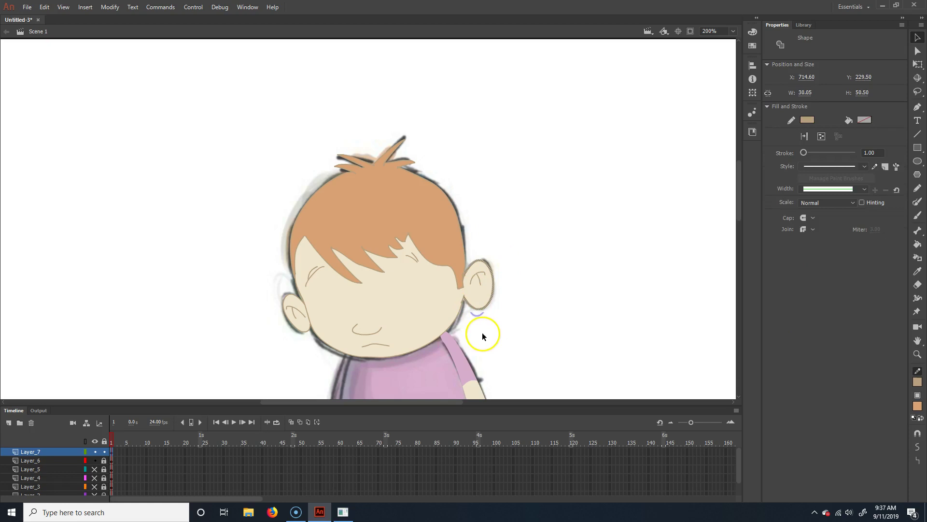
click(482, 327)
click(464, 241)
key(Delete)
- Delete the outline strokes around the spiky hair tuft, leaving only its orange fill
click(390, 149)
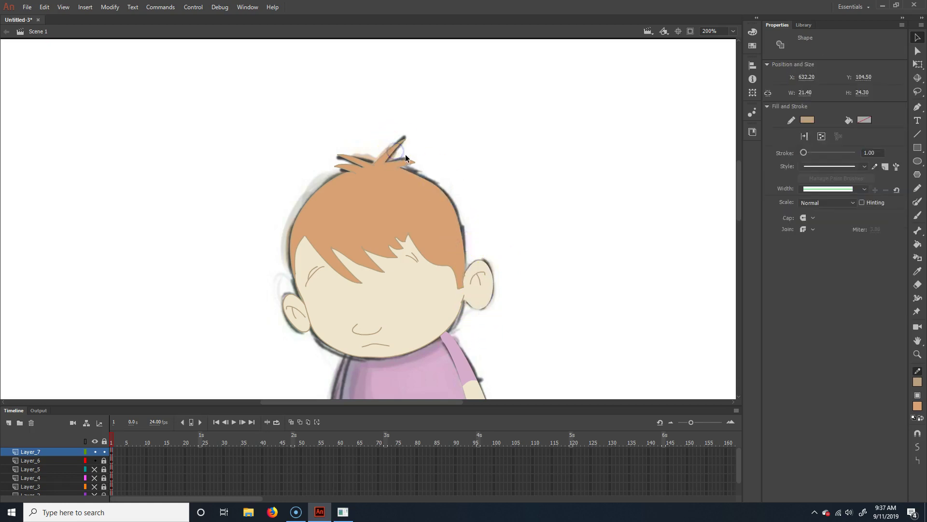
key(Delete)
click(404, 158)
click(412, 169)
click(376, 140)
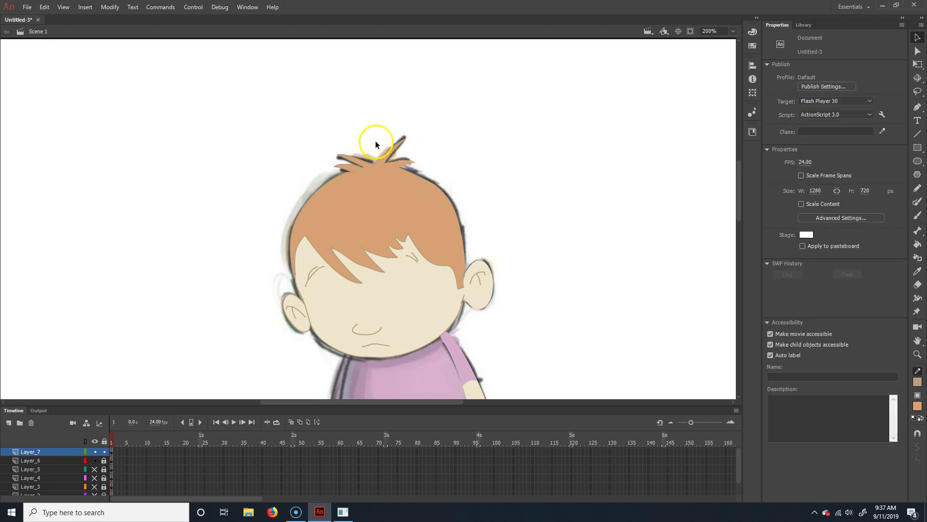
click(373, 163)
click(381, 164)
- Delete the outline strokes around the left ear, along the jaw and under the chin
click(300, 293)
key(Delete)
click(296, 296)
click(299, 319)
click(330, 346)
click(400, 358)
click(397, 355)
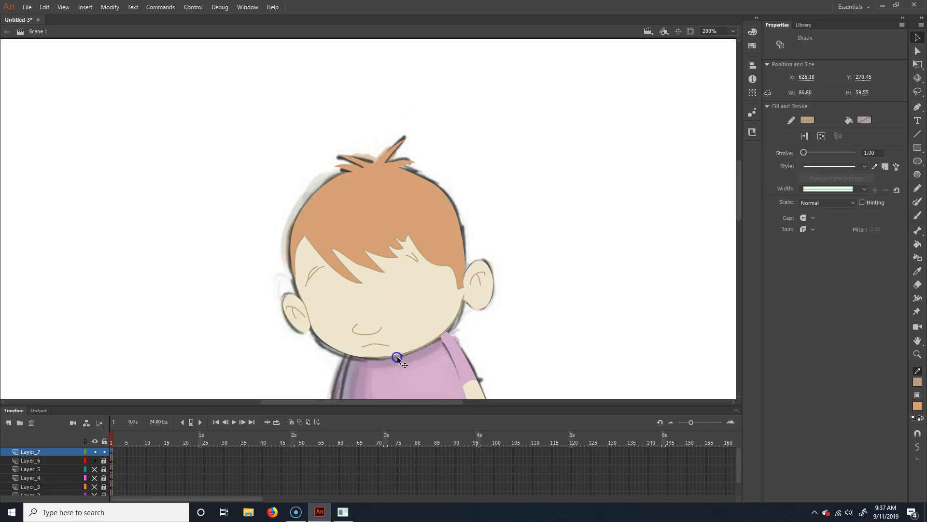
click(373, 358)
click(410, 401)
click(373, 359)
- Remove the small leftover outline pieces where the right ear meets the cheek
click(476, 324)
click(462, 301)
click(470, 325)
click(462, 298)
click(471, 321)
click(464, 297)
click(466, 315)
click(462, 296)
click(466, 312)
click(467, 312)
click(464, 297)
click(468, 312)
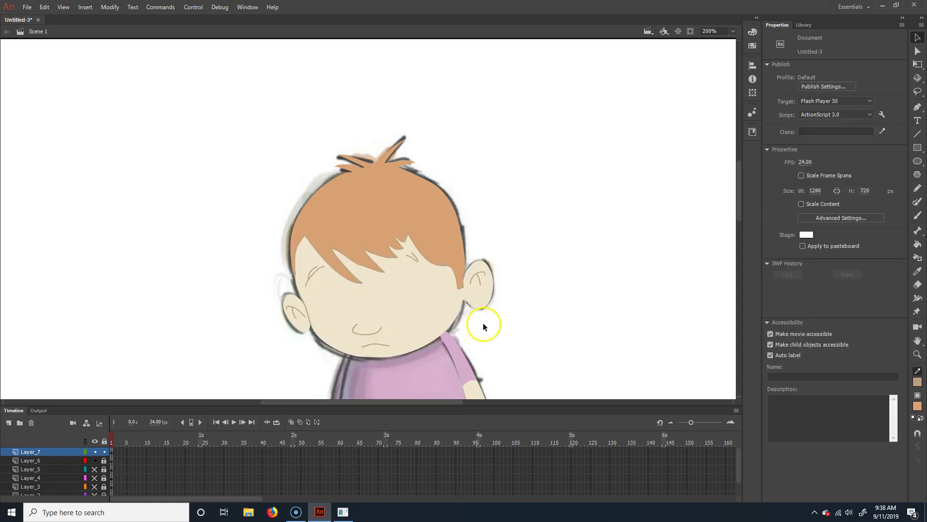
- Delete the outline strokes along the fringe's lower edge and the left temple
click(444, 267)
click(489, 242)
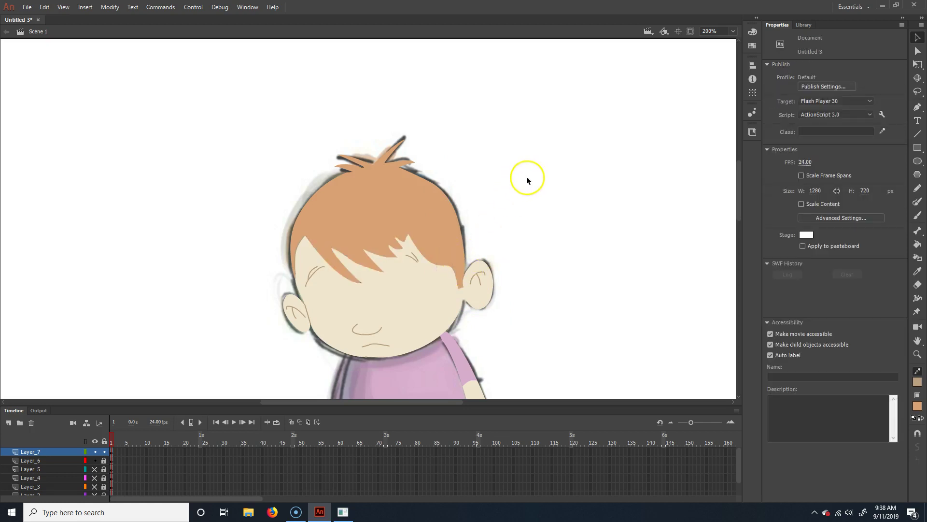
click(294, 256)
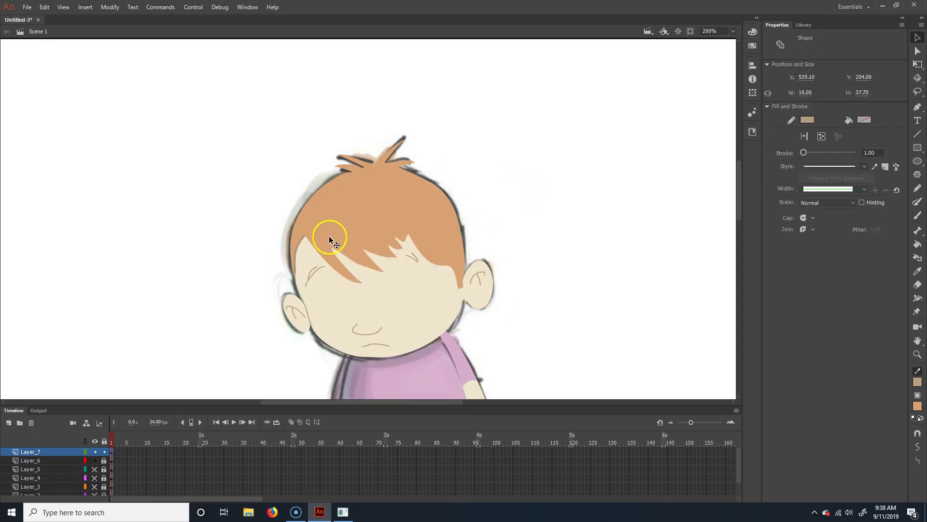
click(473, 170)
click(315, 317)
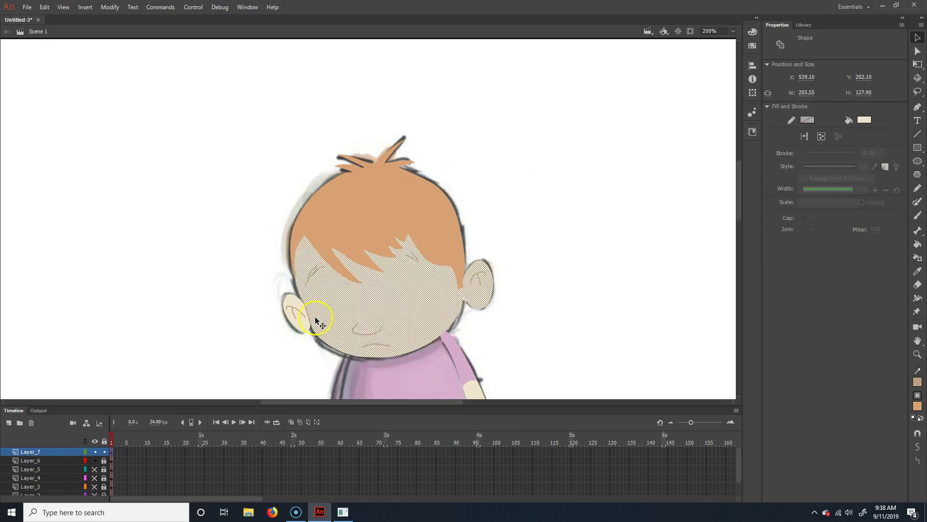
click(298, 280)
key(Delete)
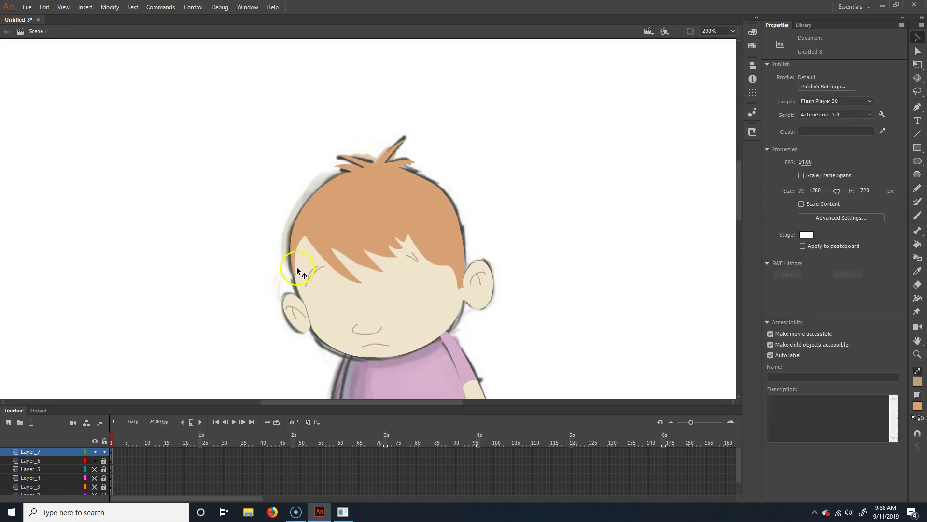
click(304, 288)
click(520, 191)
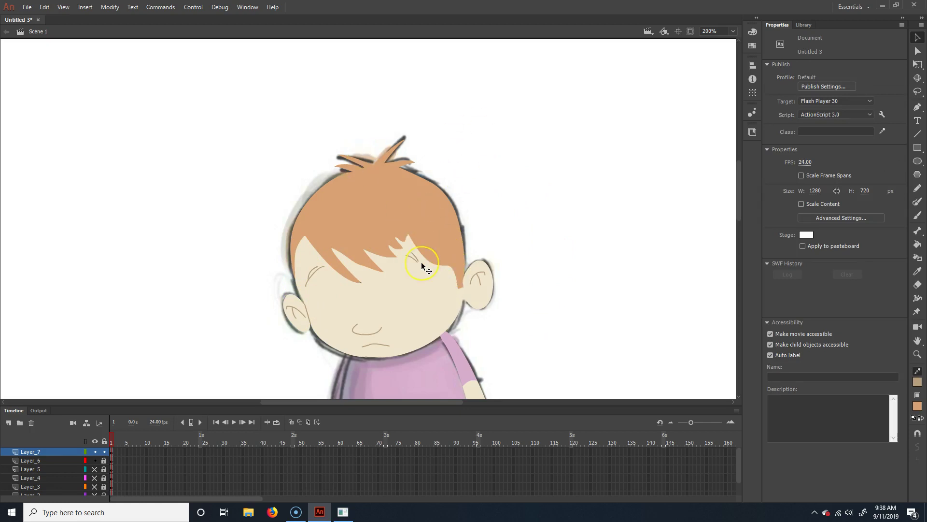
- Extend the tips of the two longest fringe strands slightly to make clean points
click(372, 362)
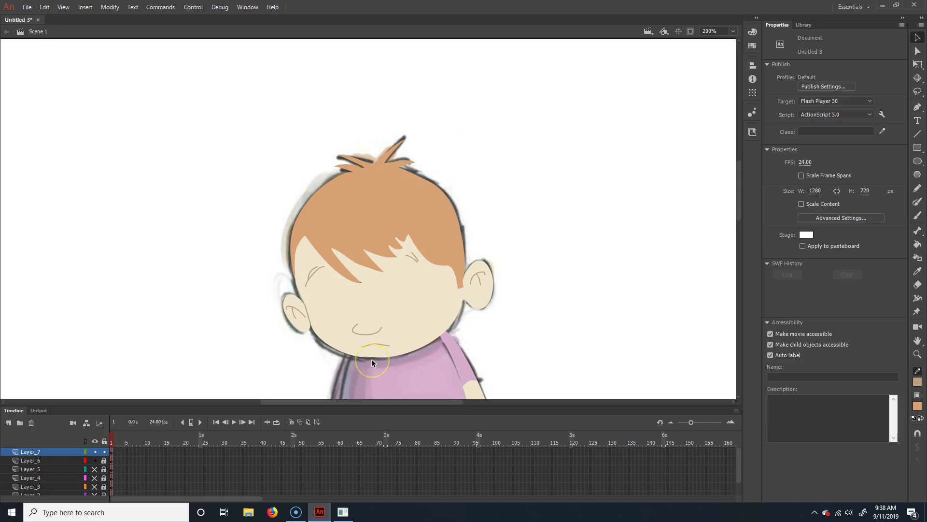
key(ctrl+=)
key(ctrl+=)
drag(472, 345, 467, 64)
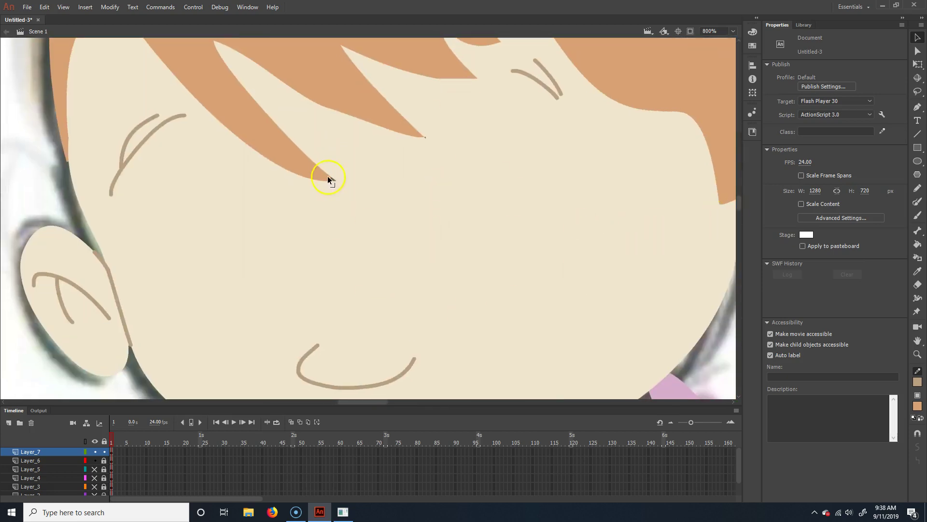
drag(332, 181, 339, 184)
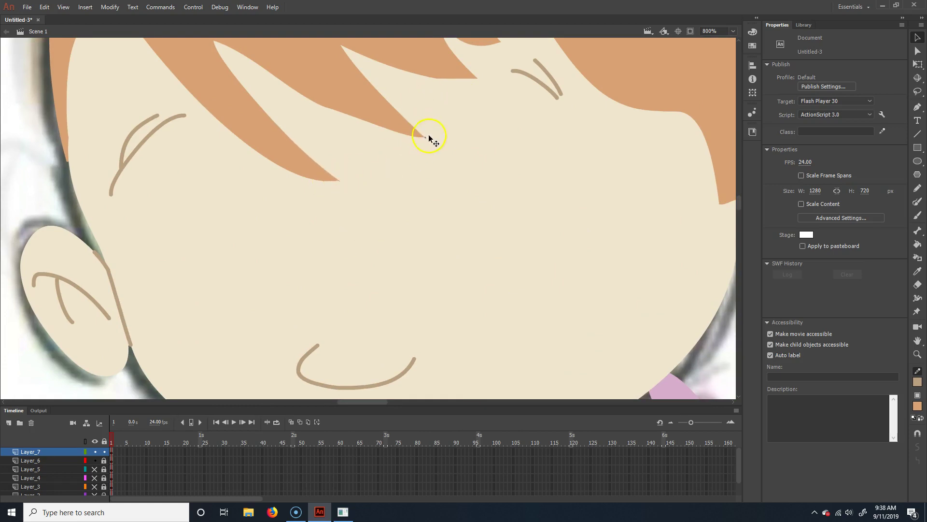
drag(426, 139, 431, 140)
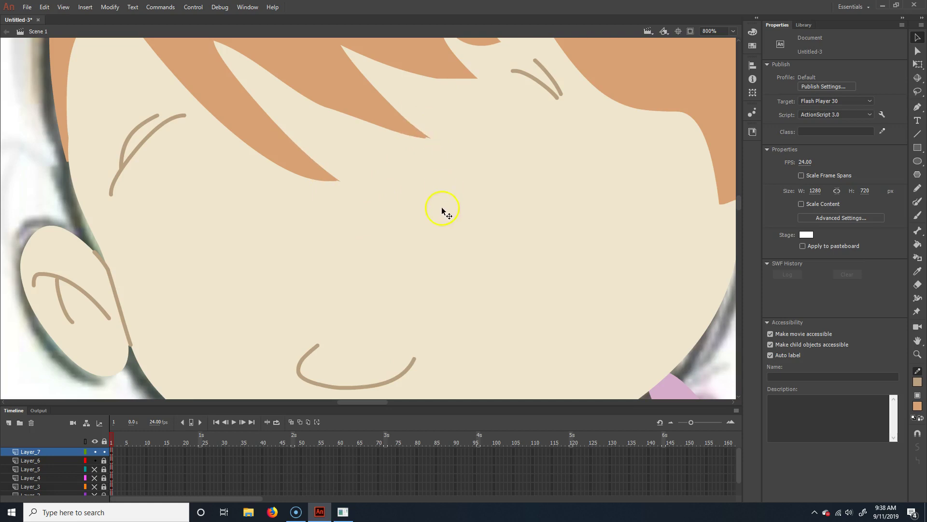
- Delete the short leftover outline stub under the chin
drag(543, 337, 558, 135)
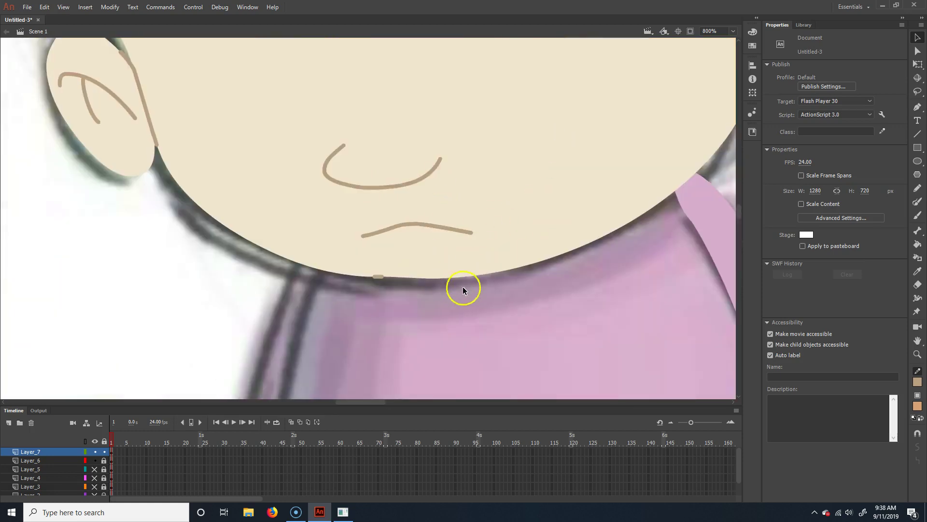
click(377, 277)
click(391, 312)
key(ctrl+minus)
key(ctrl+minus)
- Delete the cluster of surplus anchor points on the chin's edge with the Subselection tool, undoing the last deletion
drag(452, 231, 426, 261)
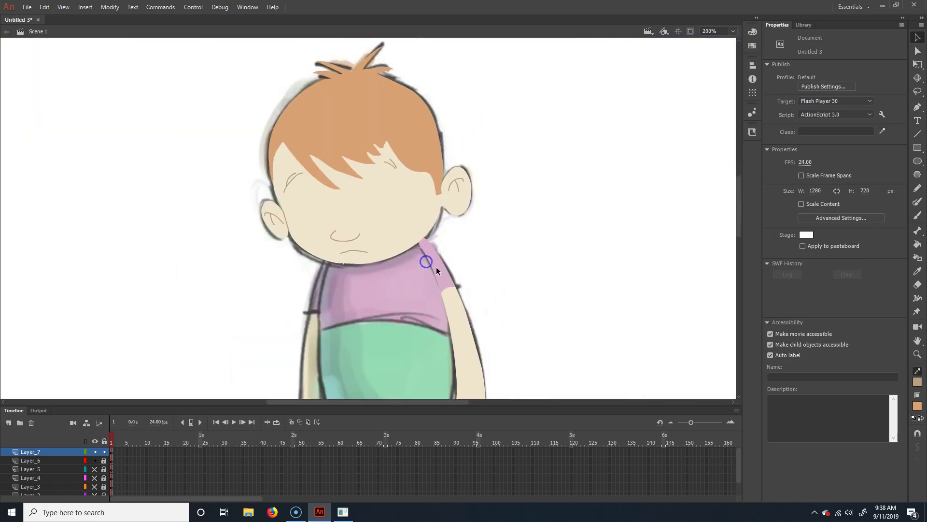
click(918, 50)
click(281, 198)
key(ctrl+equal)
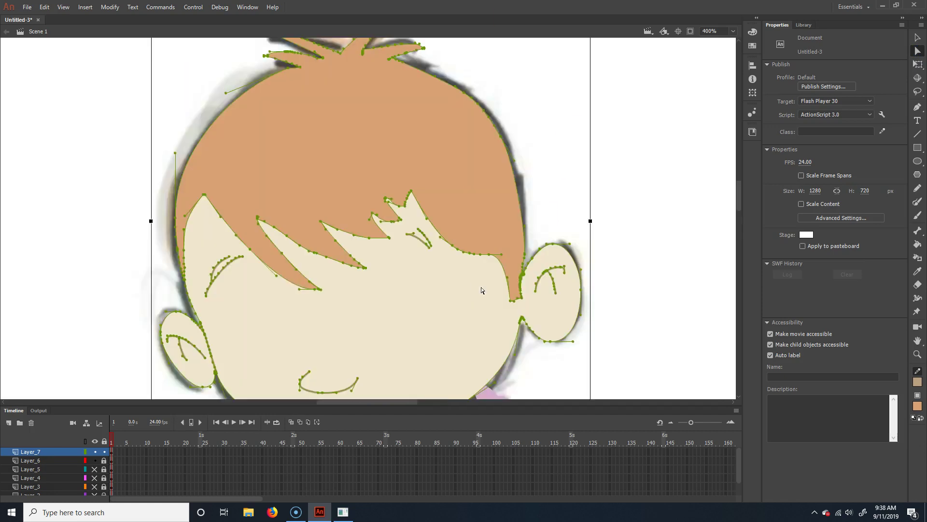
key(ctrl+equal)
drag(587, 291, 582, 53)
drag(532, 120, 529, 90)
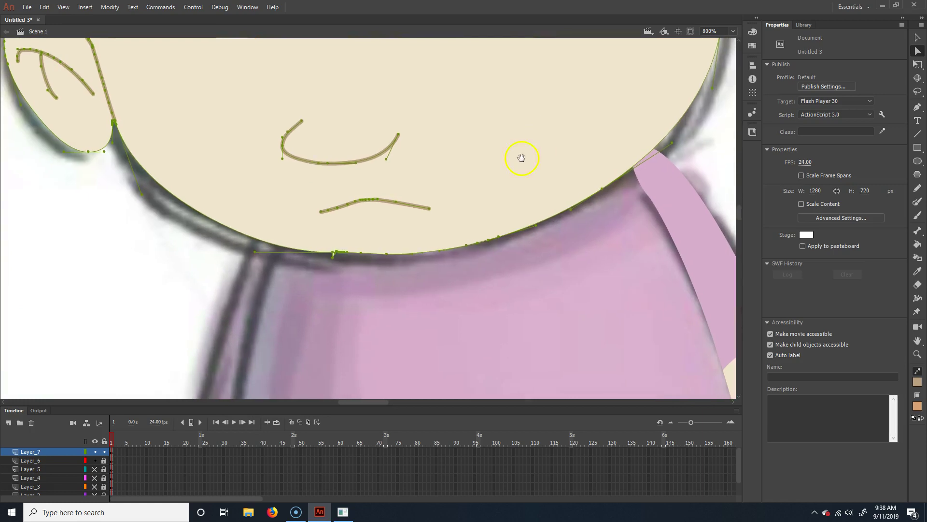
click(336, 262)
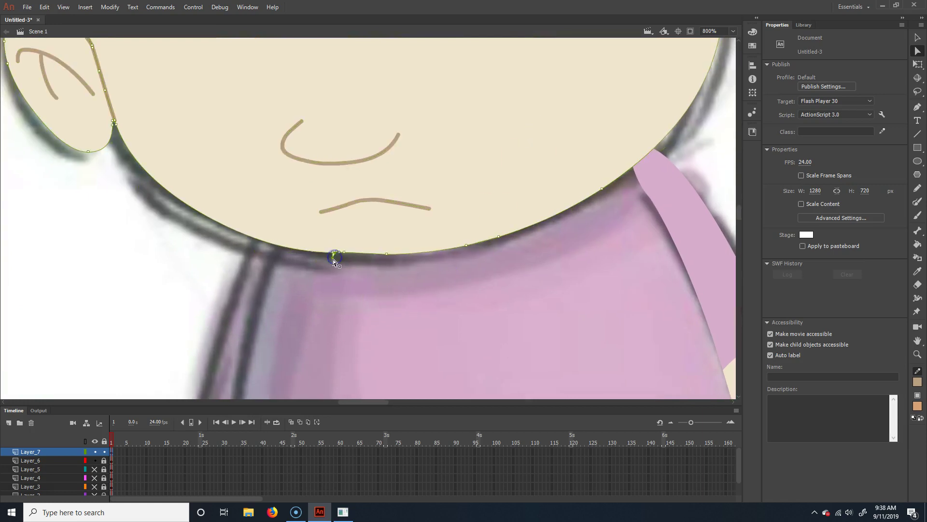
key(Delete)
click(337, 253)
key(Delete)
click(342, 251)
key(Delete)
click(332, 252)
key(Delete)
key(ctrl+z)
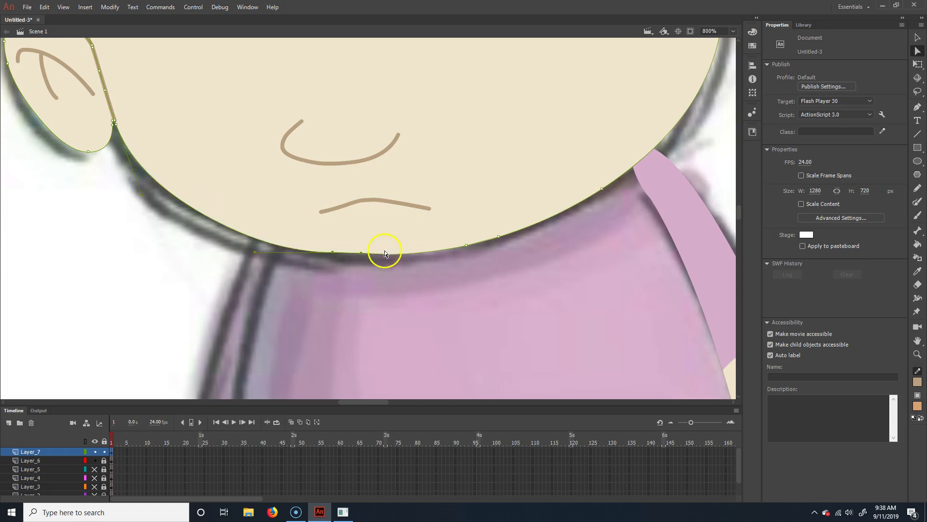
- Remove another surplus anchor from the chin's middle and nudge the chin's lowest anchor onto the sketch line
click(389, 332)
click(841, 75)
click(408, 272)
click(330, 258)
click(344, 266)
click(333, 254)
click(373, 259)
click(410, 314)
click(331, 254)
drag(332, 255, 331, 255)
- Smooth the chin curve with the Pen tool and delete the extra anchor on its right part
click(918, 108)
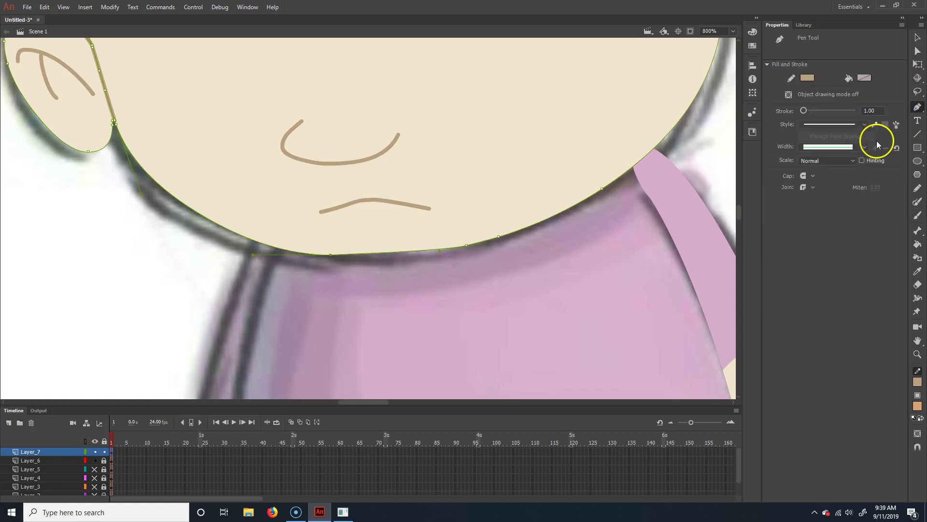
click(344, 256)
drag(344, 256, 259, 255)
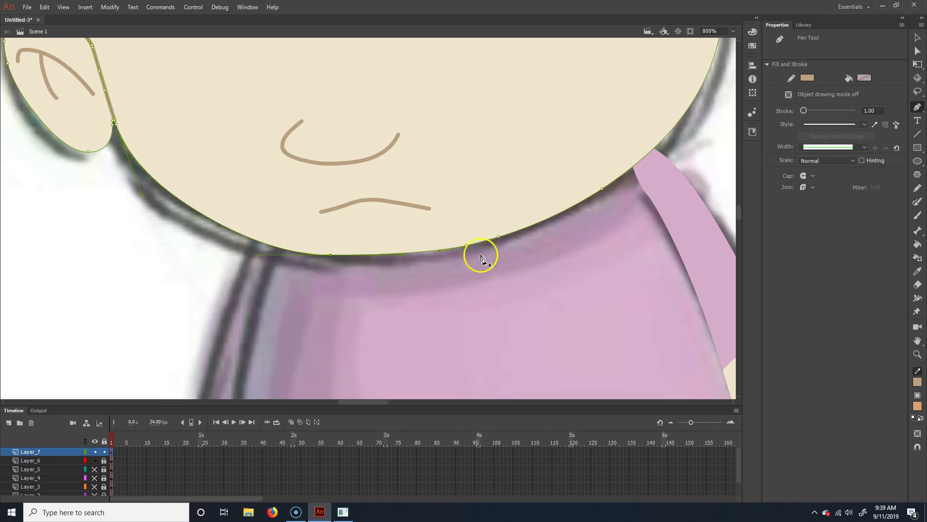
click(466, 245)
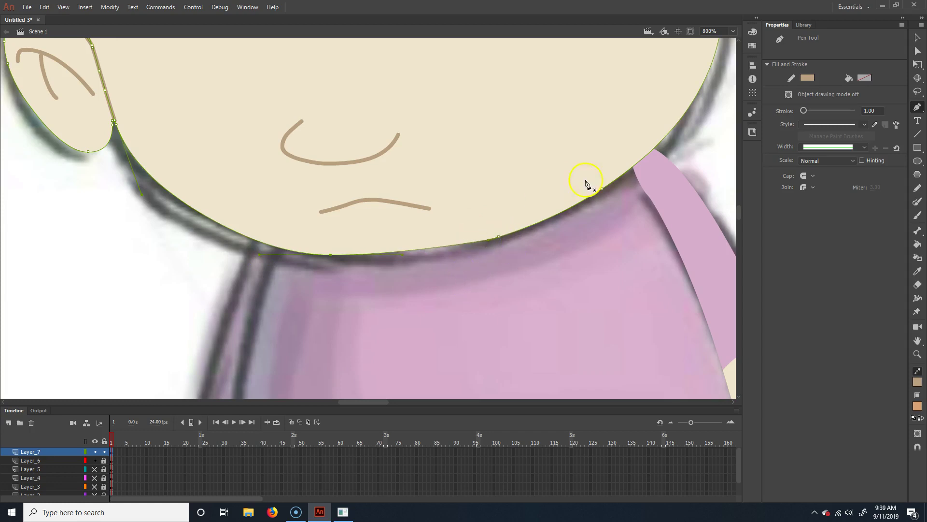
drag(547, 275, 555, 348)
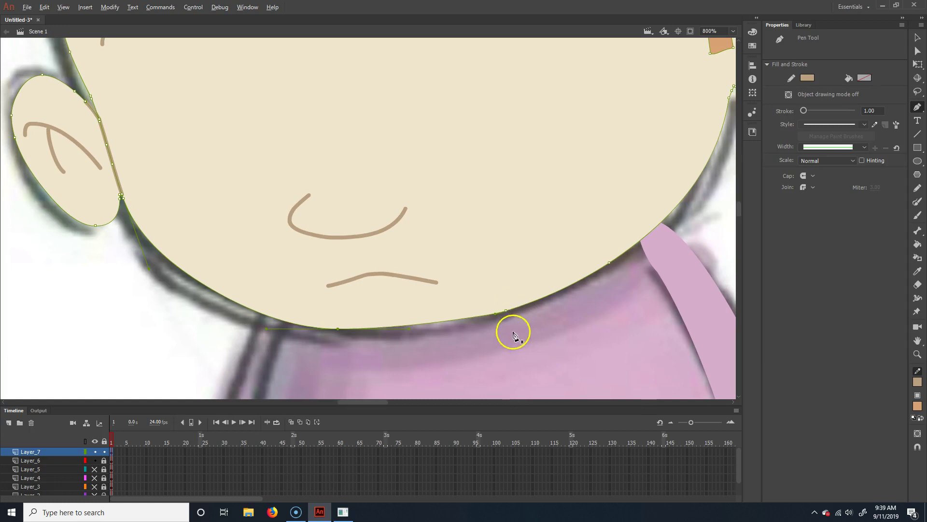
drag(506, 311, 545, 300)
- Clean up the surplus anchor points at the notch between the right ear's lower edge and the cheek
drag(671, 251, 544, 356)
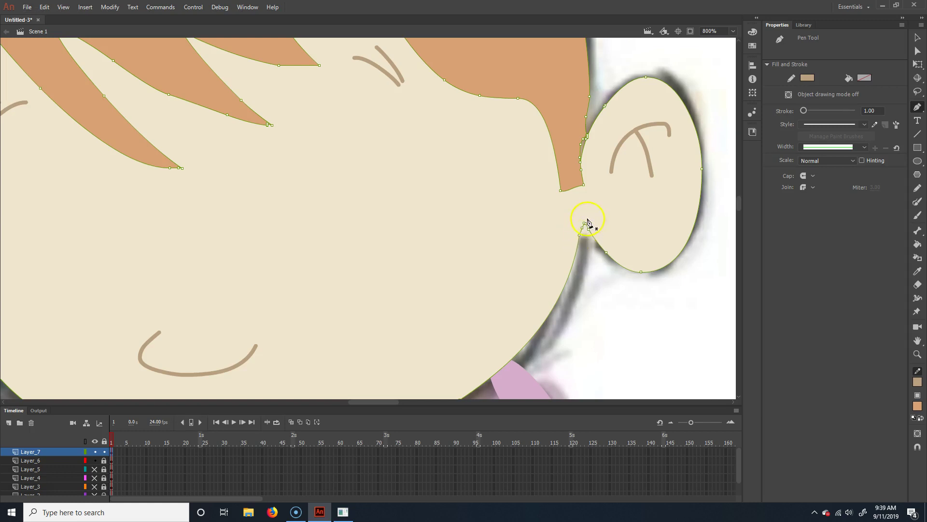
click(583, 229)
click(918, 50)
click(585, 224)
click(583, 230)
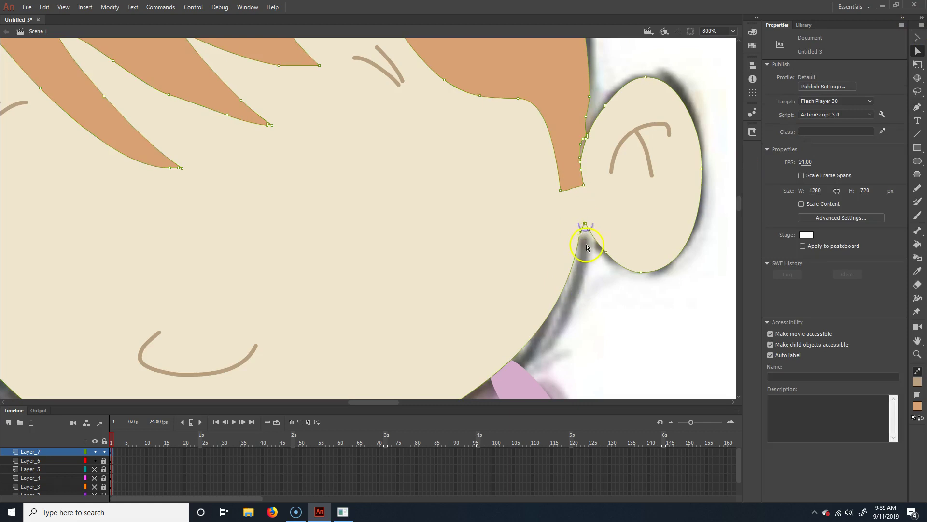
click(580, 235)
drag(584, 235, 583, 235)
click(605, 265)
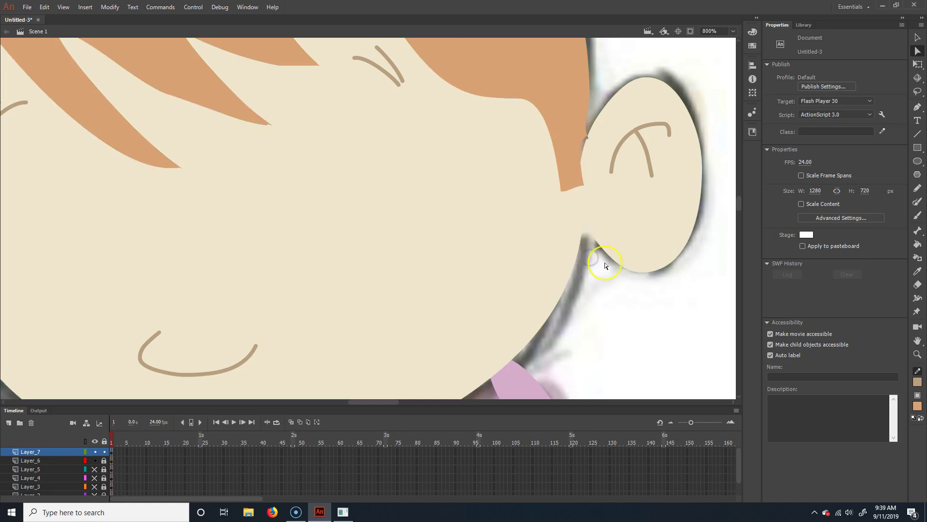
- Select the entire head artwork and convert it to a movie clip symbol named boy_head_mc
key(ctrl+minus)
drag(508, 298, 554, 294)
click(612, 395)
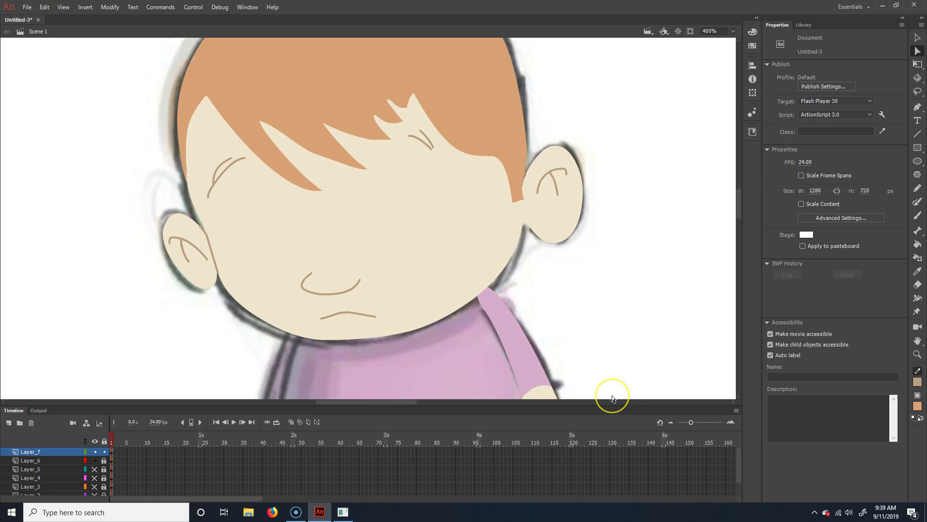
key(ctrl+minus)
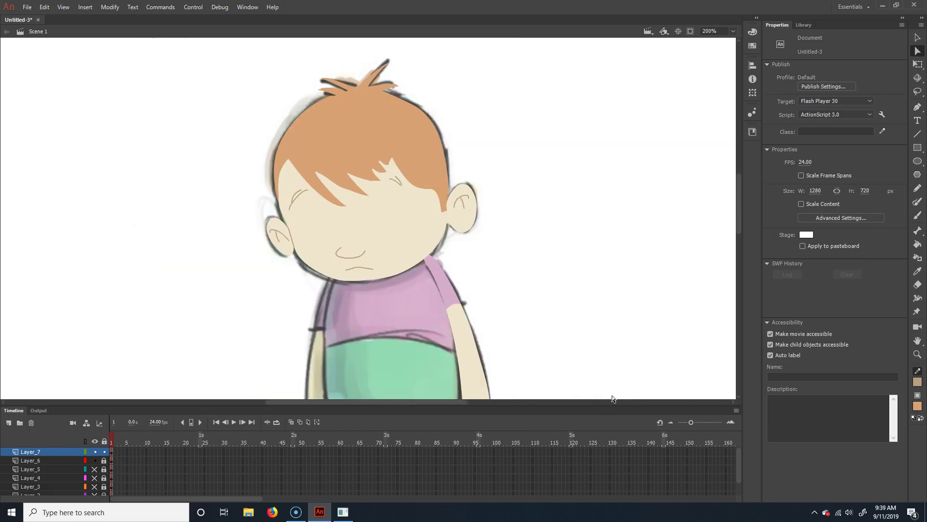
click(918, 37)
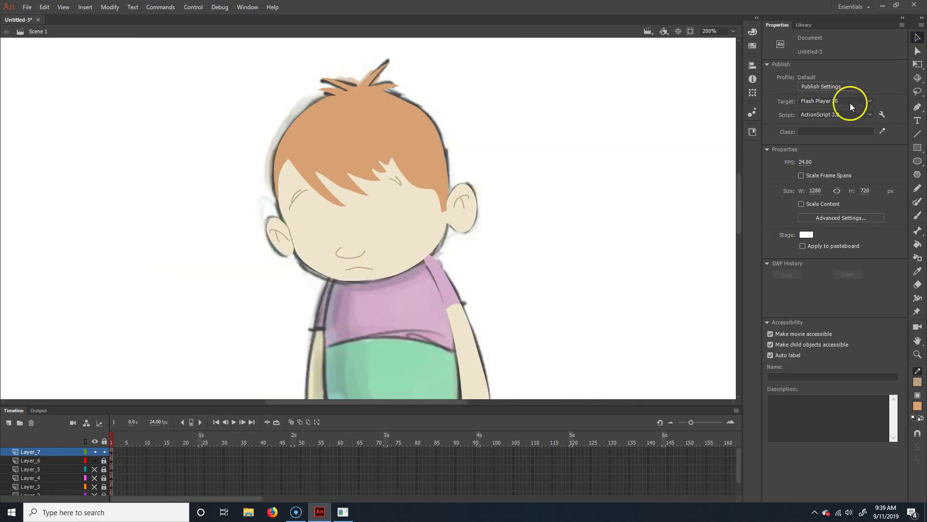
drag(240, 327, 624, 8)
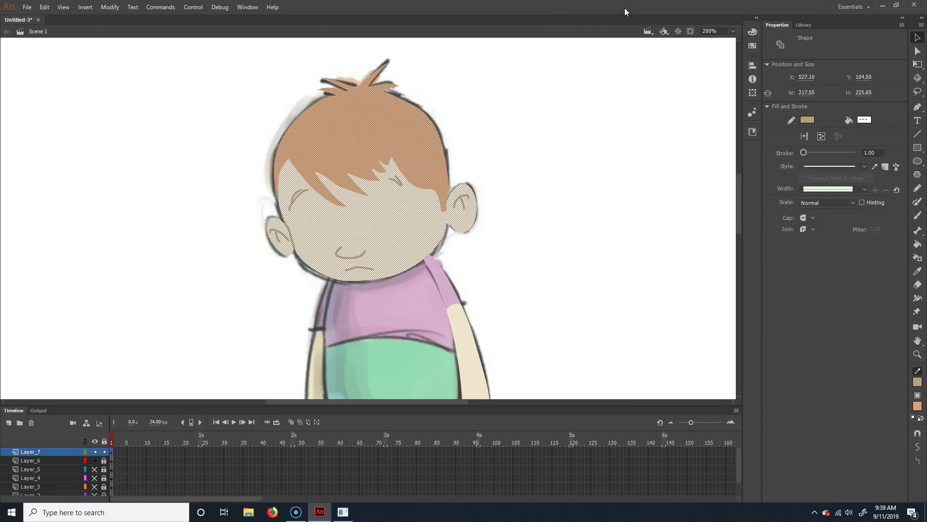
click(110, 6)
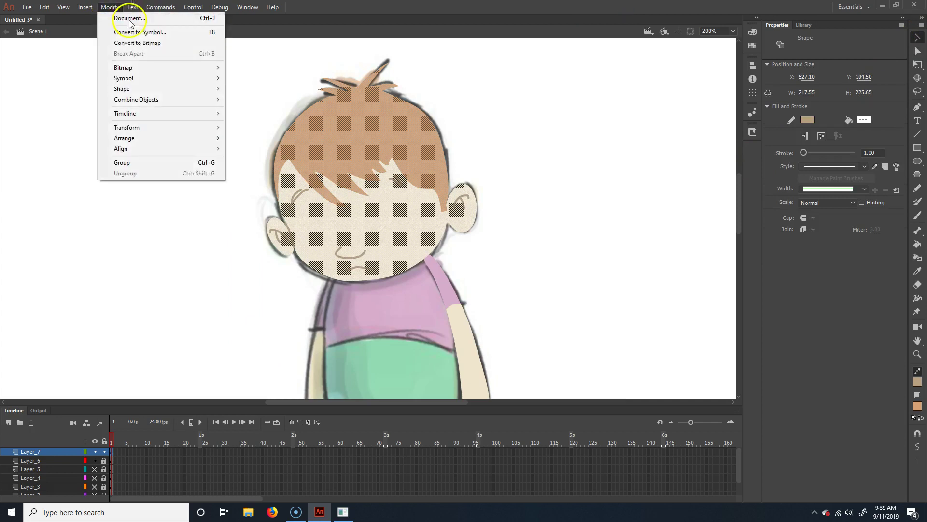
click(146, 30)
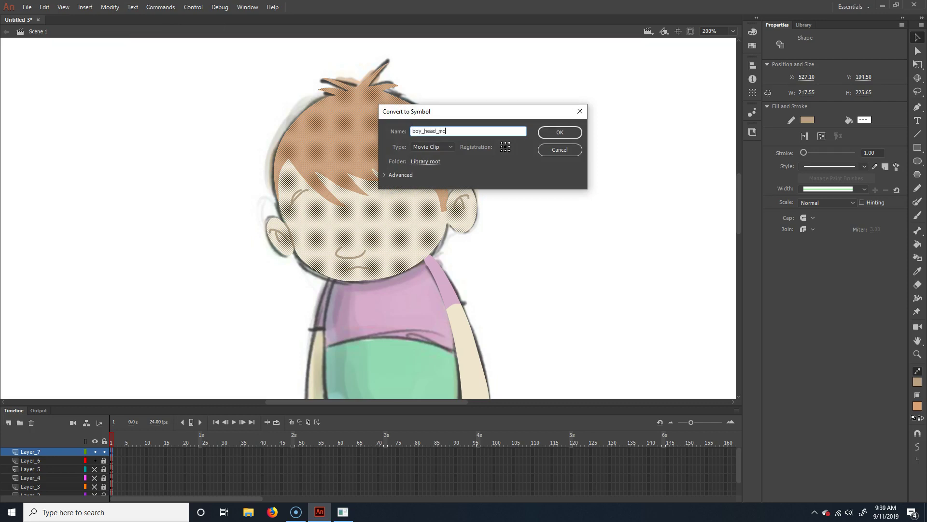
text(boy_head_mc)
key(Return)
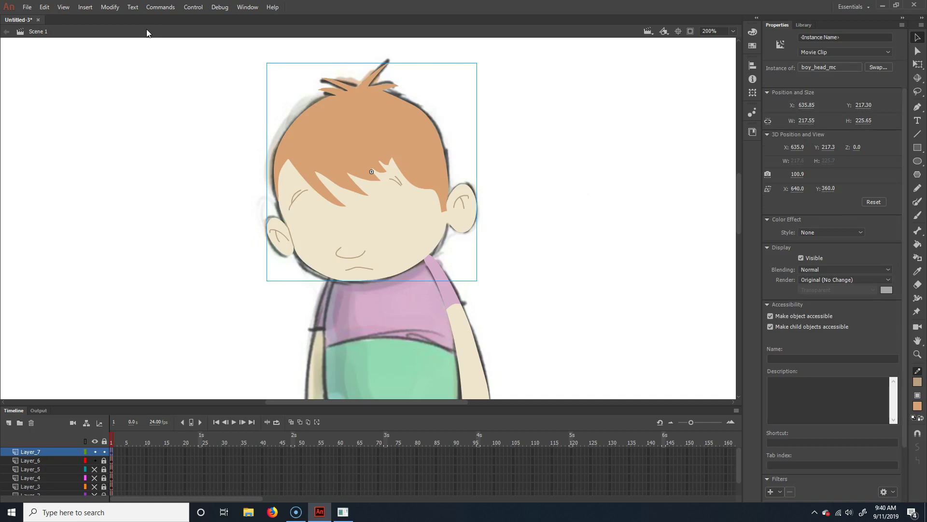
- Lock and hide Layer_7 with the head, and hide Layer_6 to expose the reference sketch
click(104, 451)
click(96, 451)
click(95, 460)
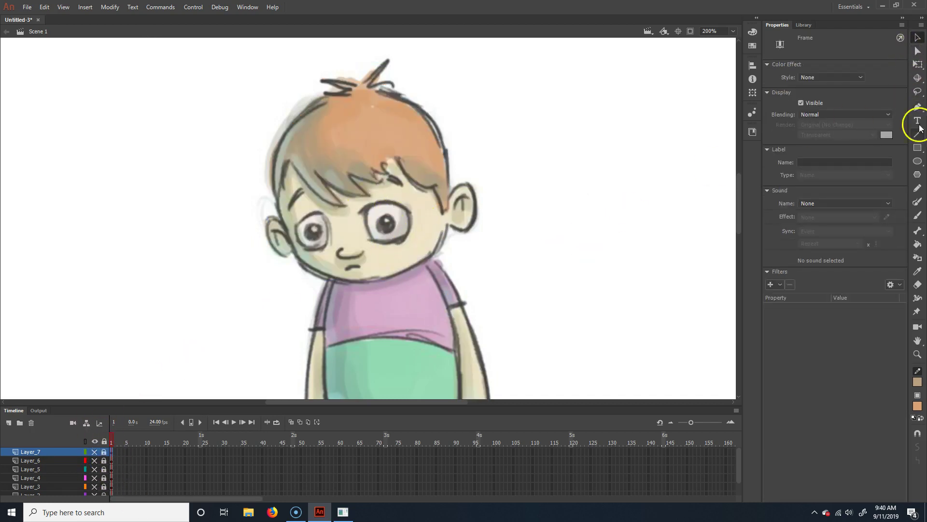
- Add a new layer and trace the outlines of both eyes over the sketch with the Pencil tool
click(918, 189)
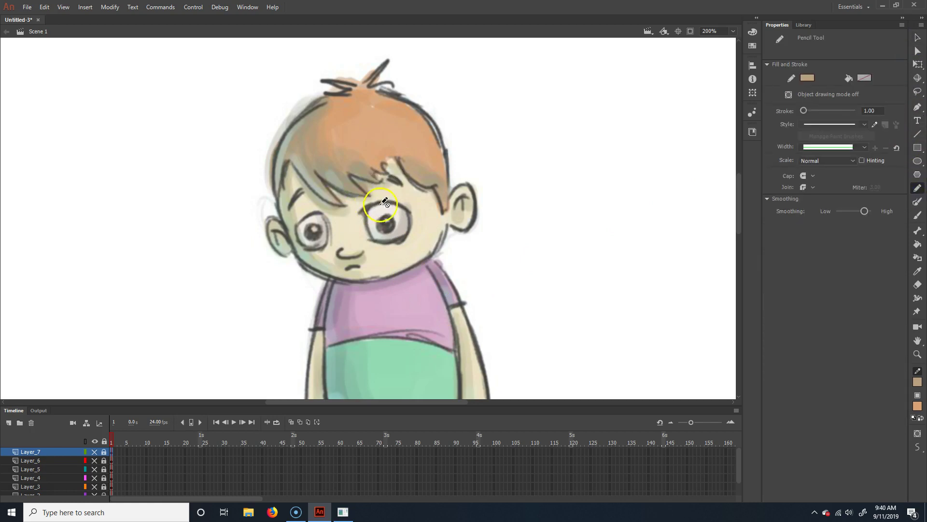
click(8, 422)
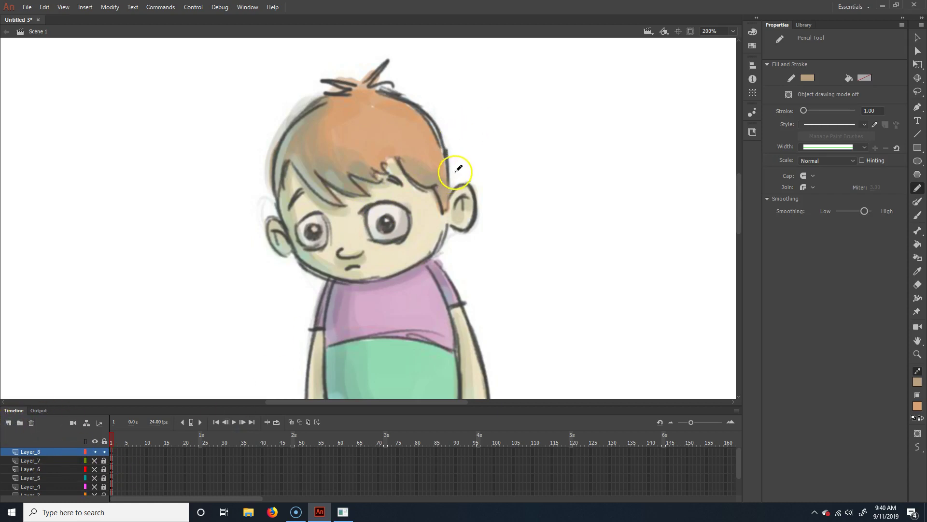
drag(407, 209, 404, 240)
mouse_move(368, 208)
mouse_down()
mouse_move(376, 241)
mouse_move(406, 237)
mouse_move(368, 232)
mouse_up()
drag(409, 209, 361, 213)
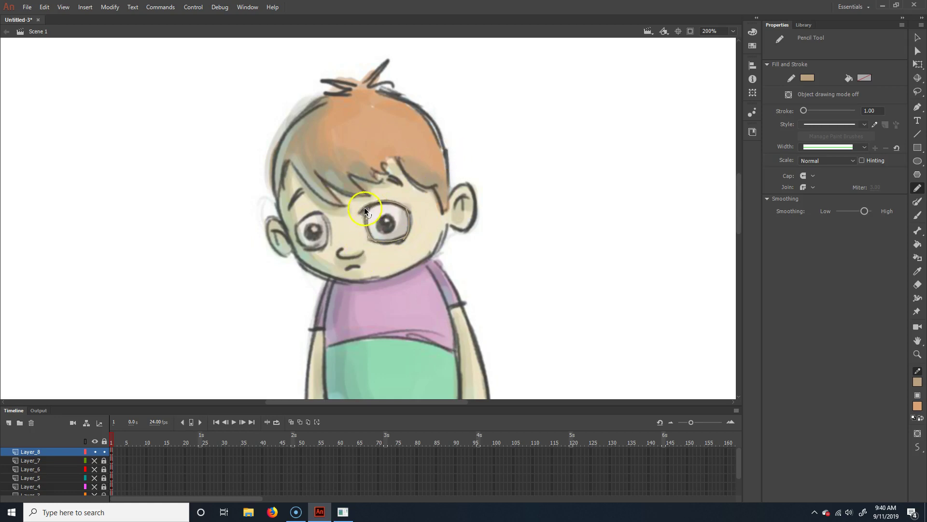
drag(407, 212, 406, 208)
mouse_move(292, 226)
mouse_down()
mouse_move(325, 216)
mouse_move(329, 236)
mouse_move(325, 244)
mouse_move(297, 224)
mouse_move(301, 246)
mouse_move(327, 244)
mouse_move(299, 244)
mouse_move(330, 243)
mouse_up()
key(ctrl+z)
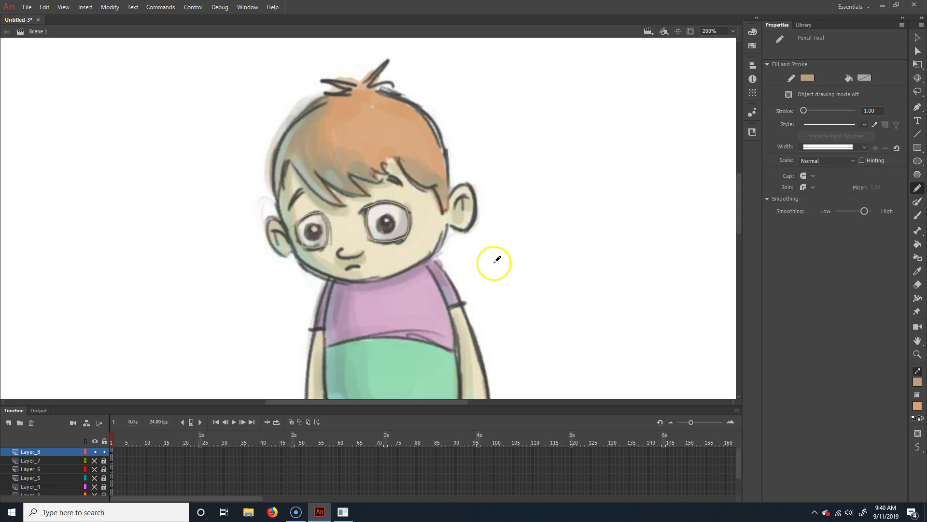
- Trace the round pupils and their small highlight circles inside both eyes with the Pencil tool
key(ctrl+equal)
key(ctrl+equal)
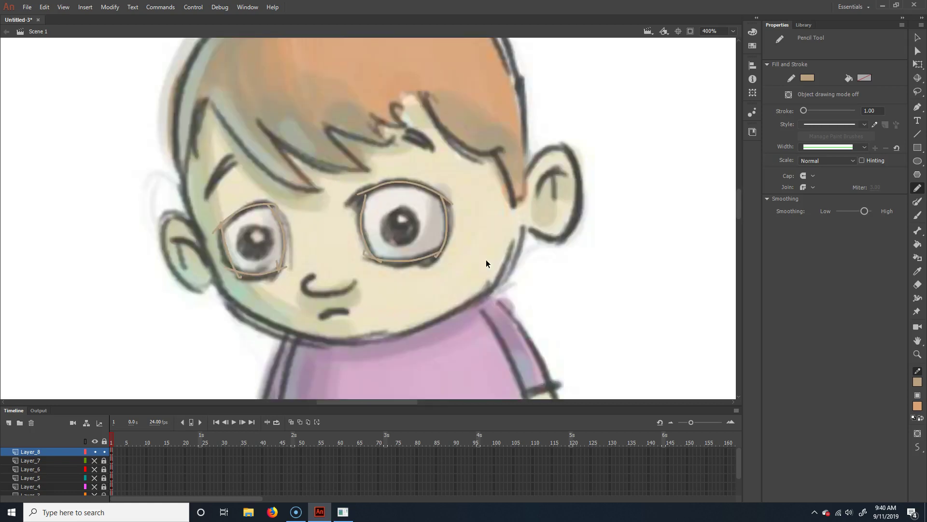
mouse_move(438, 196)
mouse_down()
mouse_move(404, 211)
mouse_move(398, 233)
mouse_move(408, 256)
mouse_move(443, 271)
mouse_move(457, 263)
mouse_move(465, 235)
mouse_move(456, 207)
mouse_move(417, 199)
mouse_move(398, 222)
mouse_move(410, 258)
mouse_move(434, 268)
mouse_move(457, 260)
mouse_move(465, 237)
mouse_move(455, 205)
mouse_move(434, 196)
mouse_up()
key(ctrl+z)
mouse_move(146, 227)
mouse_down()
mouse_move(102, 263)
mouse_move(151, 292)
mouse_move(172, 246)
mouse_move(141, 228)
mouse_up()
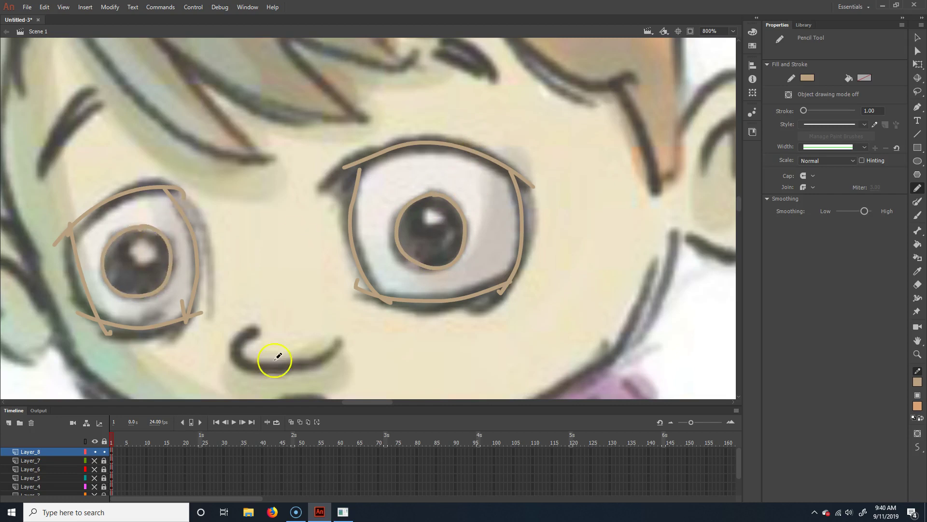
mouse_move(435, 191)
mouse_down()
mouse_move(450, 227)
mouse_move(456, 189)
mouse_up()
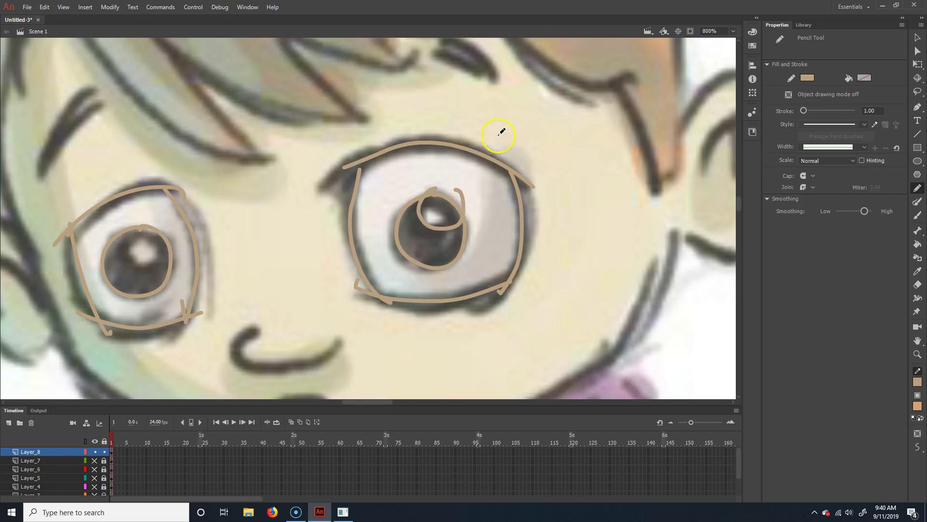
mouse_move(136, 220)
mouse_down()
mouse_move(153, 259)
mouse_move(160, 222)
mouse_up()
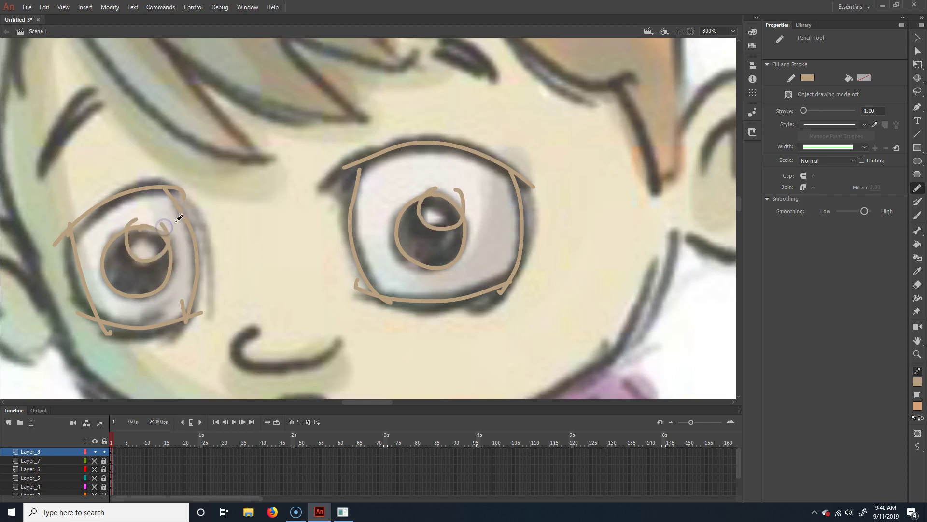
- Delete the overshooting line ends at the lower corners of the larger eye's outline
key(ctrl+minus)
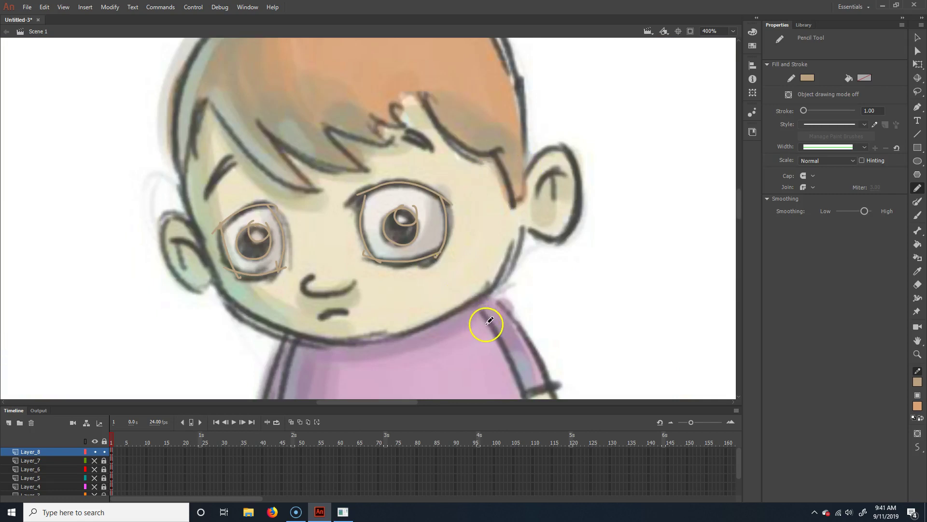
key(v)
click(436, 256)
click(441, 255)
click(435, 258)
key(Delete)
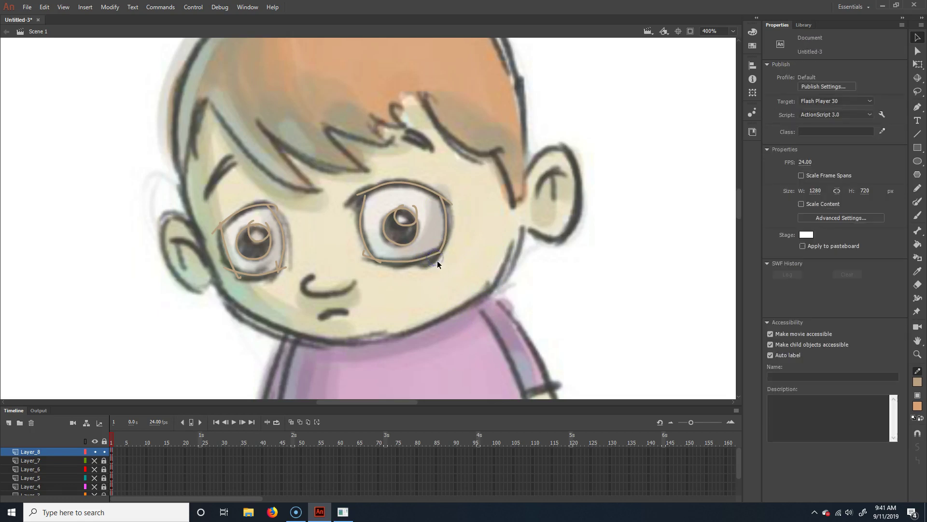
click(368, 258)
key(Delete)
click(384, 261)
key(Delete)
click(381, 263)
key(Delete)
click(381, 263)
key(Delete)
click(380, 264)
key(Delete)
- Delete the stray line segments at the upper corners of the larger eye's outline
click(360, 195)
key(Delete)
click(369, 188)
key(Delete)
click(451, 201)
key(Delete)
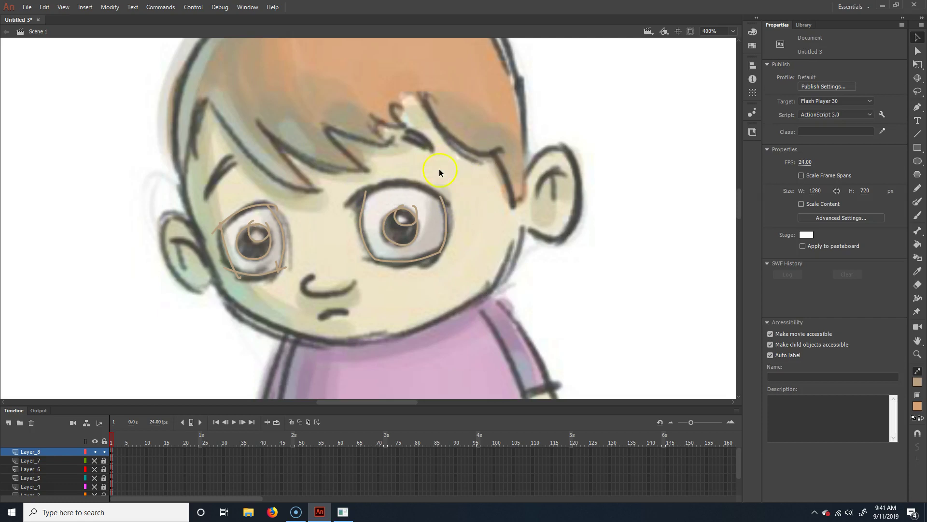
- Trim the highlight strokes that stick out of the larger eye's pupil
click(417, 211)
key(Delete)
click(405, 204)
key(Delete)
drag(404, 231, 408, 234)
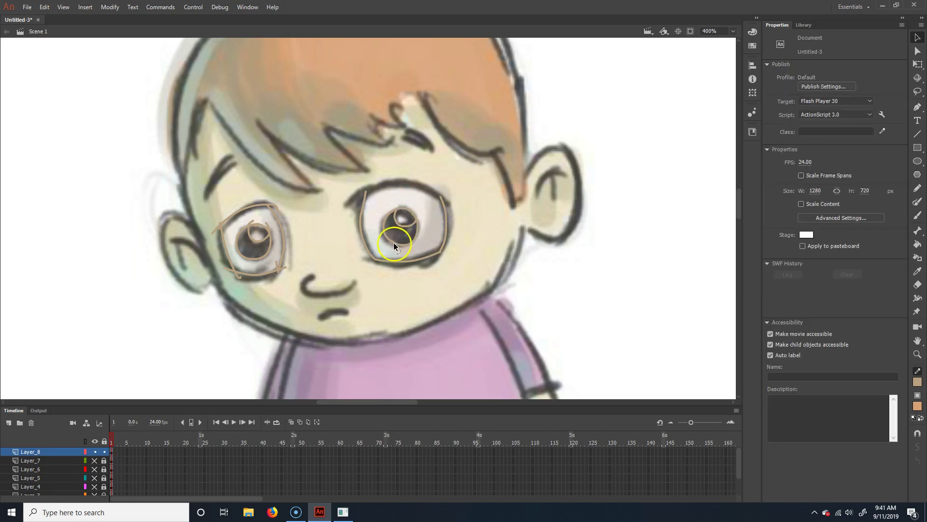
- Clean up the overshooting line ends and close the corners around the smaller eye's outline
click(249, 178)
click(267, 225)
key(Delete)
click(275, 205)
key(Delete)
click(273, 205)
key(Delete)
drag(278, 215, 268, 205)
drag(219, 230, 232, 277)
click(274, 263)
click(282, 271)
key(Delete)
click(240, 278)
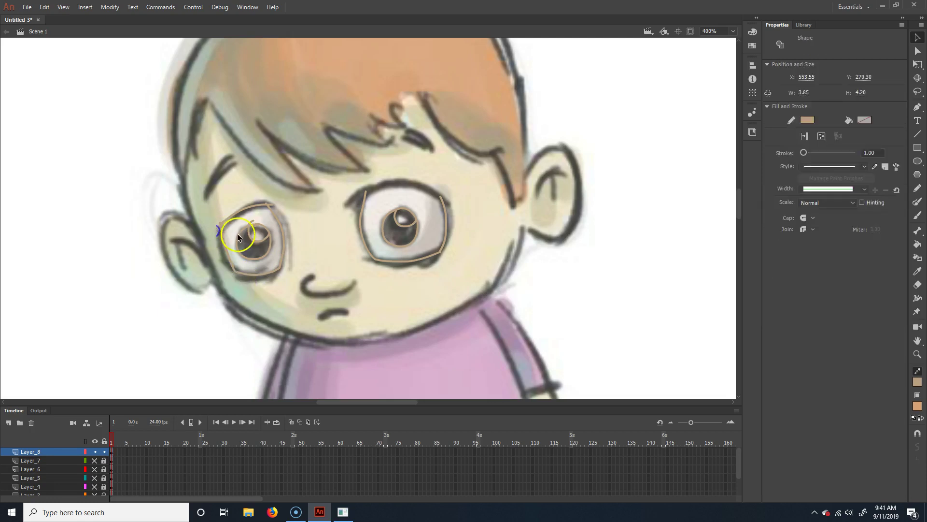
- Delete the excess highlight strokes protruding above the smaller eye's pupil
click(258, 234)
key(Delete)
click(256, 229)
key(Delete)
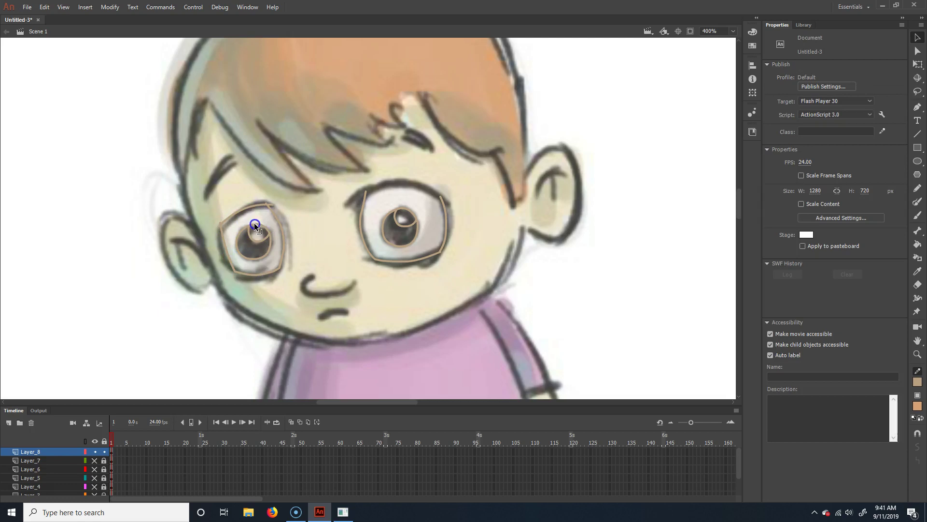
click(262, 234)
key(Delete)
click(258, 220)
key(Delete)
- Remove the last stray highlight segment and join the loose stroke end to the smaller eye's pupil outline
click(261, 218)
click(263, 218)
click(263, 219)
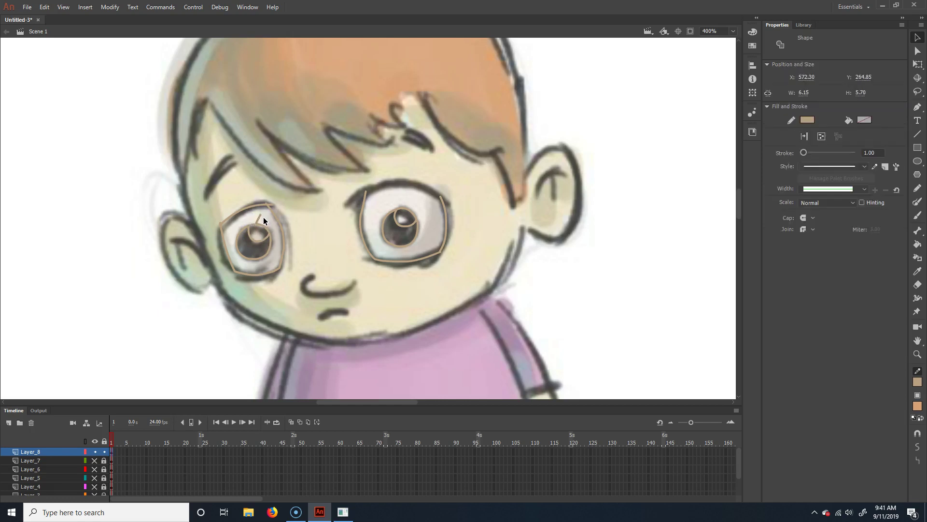
click(261, 219)
click(261, 220)
click(265, 219)
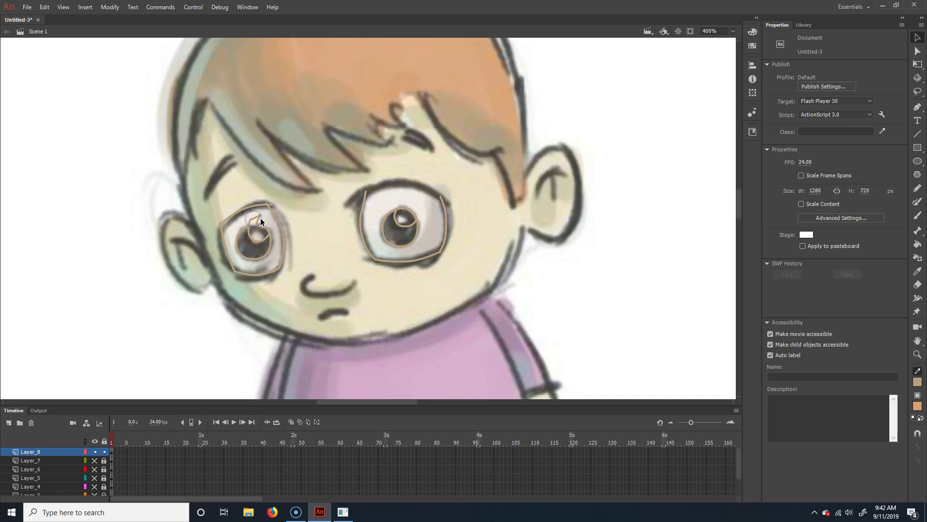
click(259, 221)
key(Delete)
drag(259, 224, 247, 225)
click(256, 224)
click(259, 238)
- Fill both pupils with the sketch's dark grey and both highlights with its light grey
key(k)
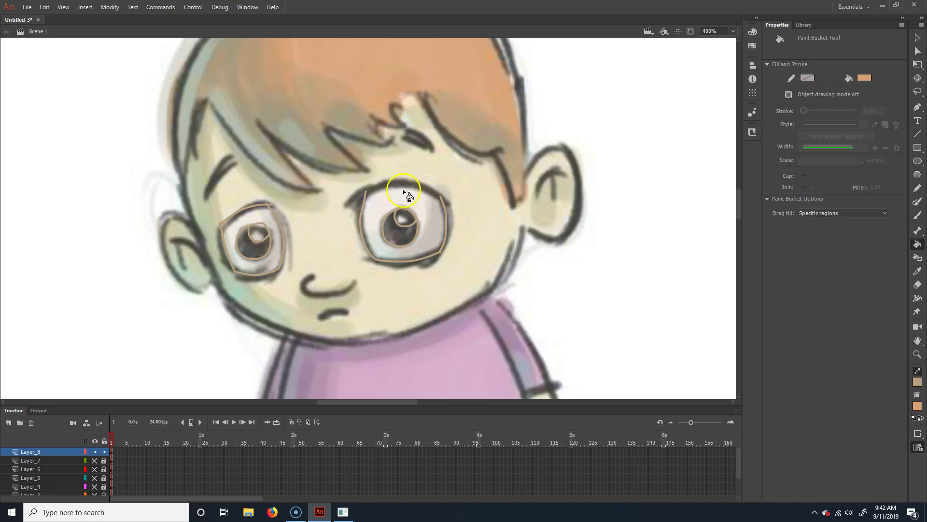
click(408, 239)
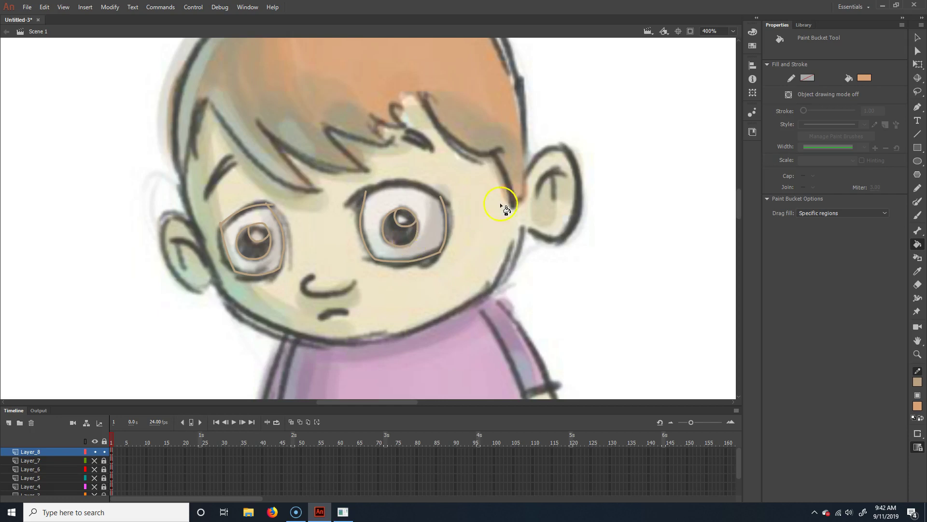
key(i)
click(405, 239)
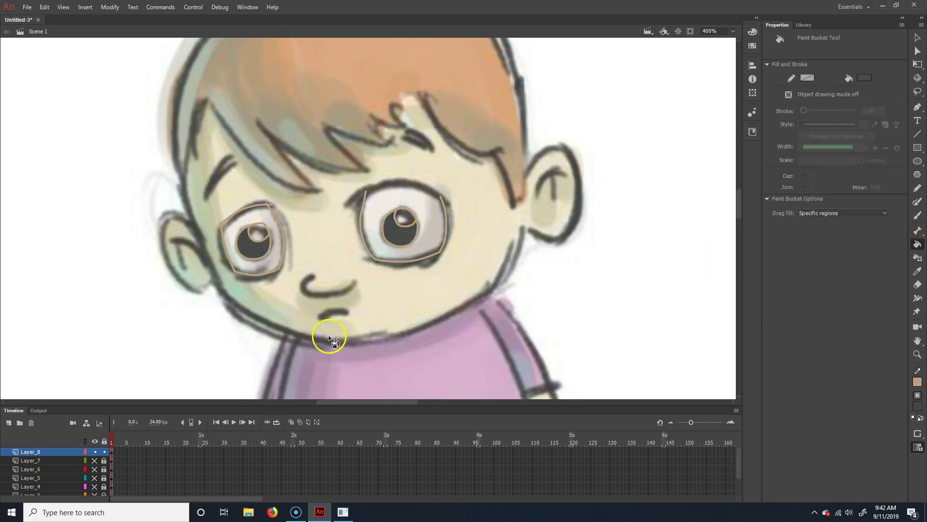
key(i)
click(403, 219)
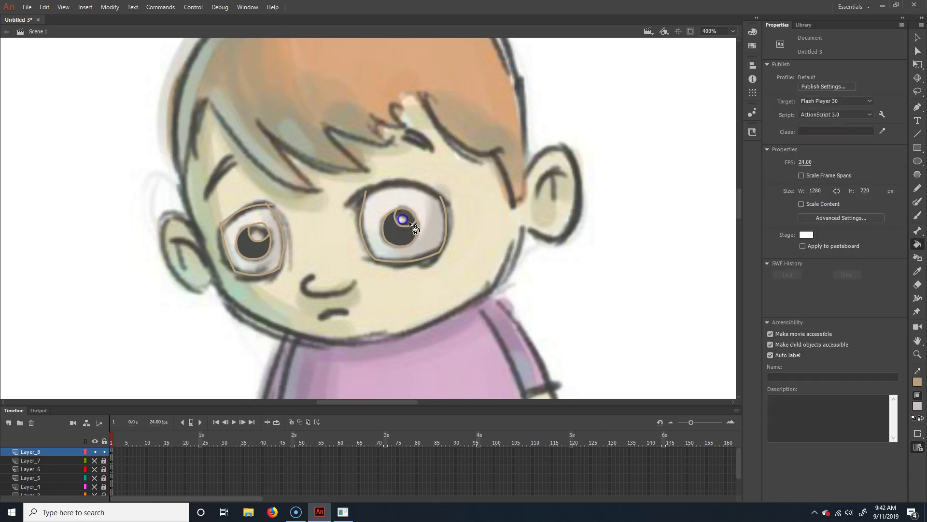
click(404, 216)
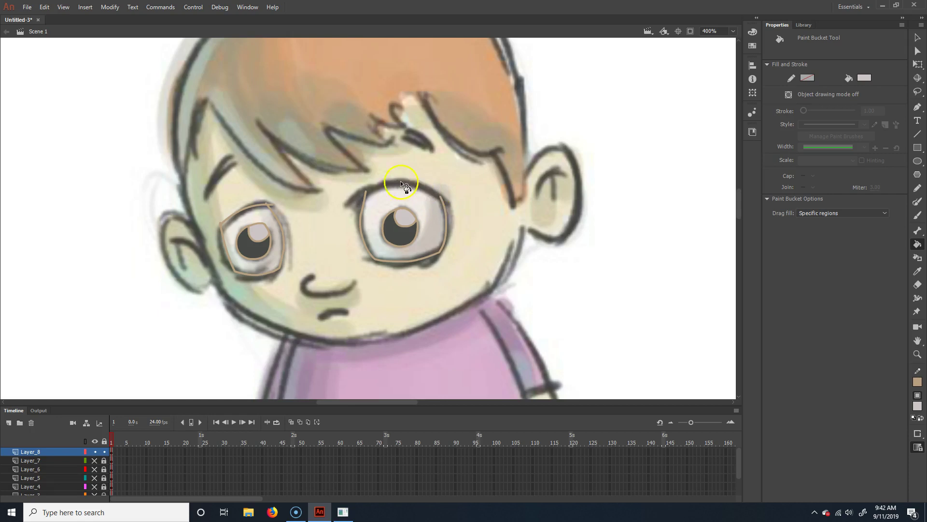
- Draw a line across the open top of the larger eye, bend it upward and trim its overshooting ends
click(918, 134)
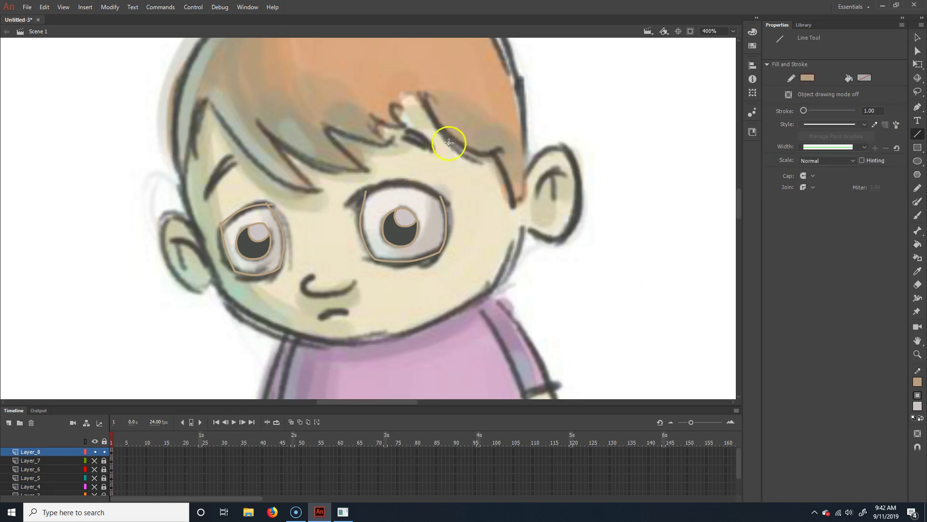
drag(356, 193, 455, 199)
key(v)
drag(400, 180, 400, 182)
click(449, 200)
key(Delete)
drag(447, 223, 448, 224)
click(358, 195)
key(Delete)
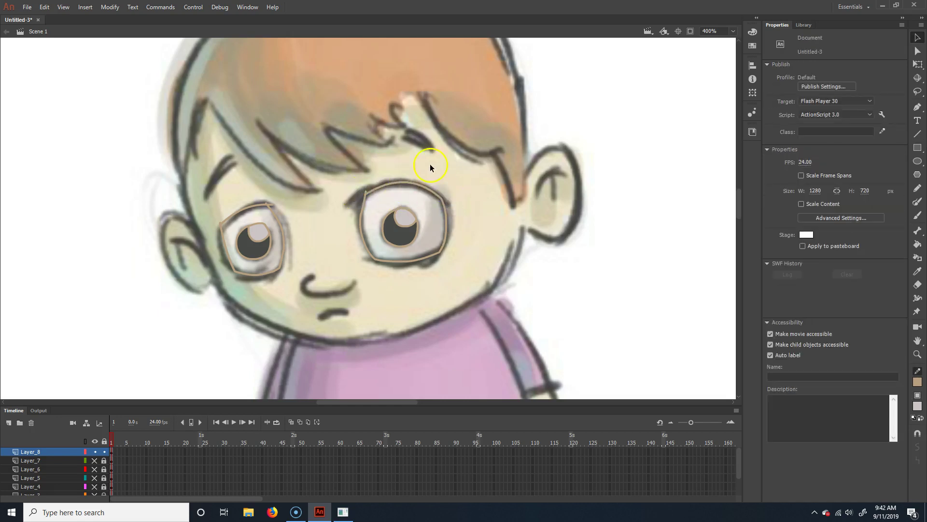
- Fill the whites of both eyes with the light grey
key(k)
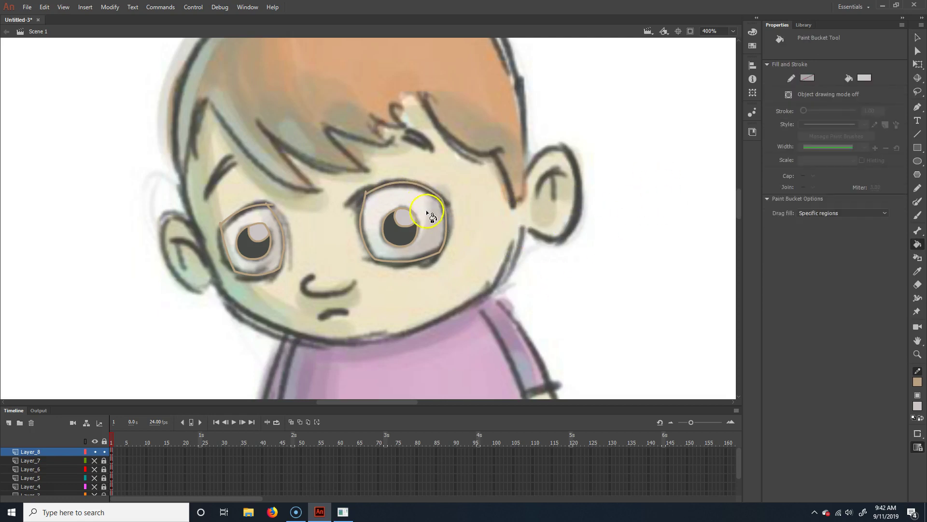
click(427, 249)
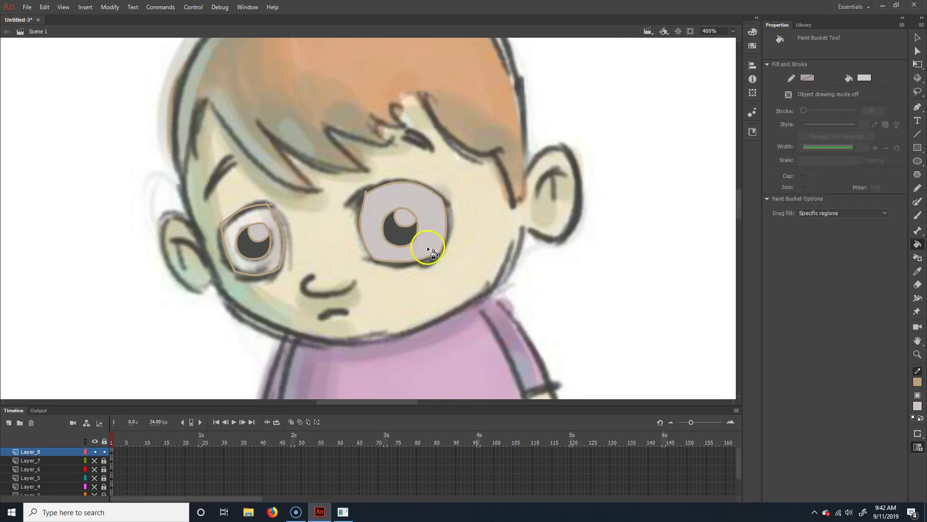
click(260, 235)
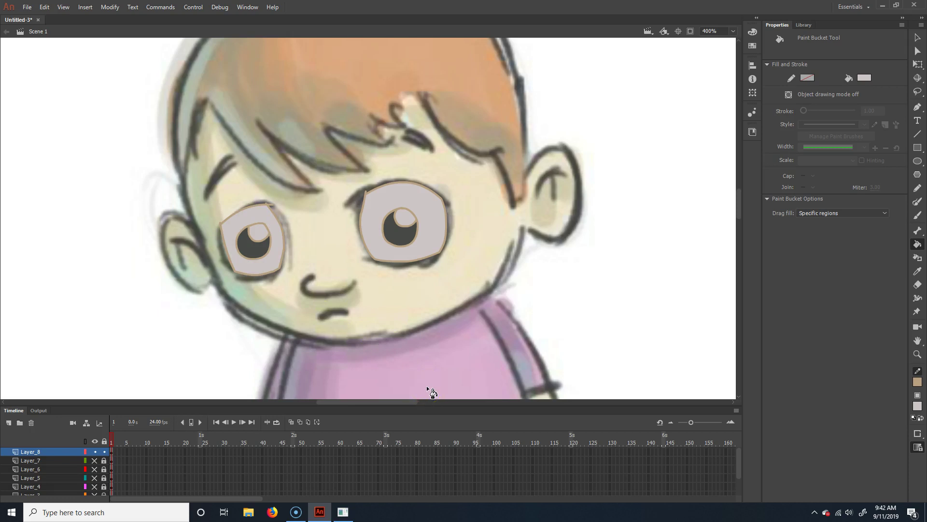
- Change the stroke colour of the larger eye's pupil and highlight outlines to black
key(v)
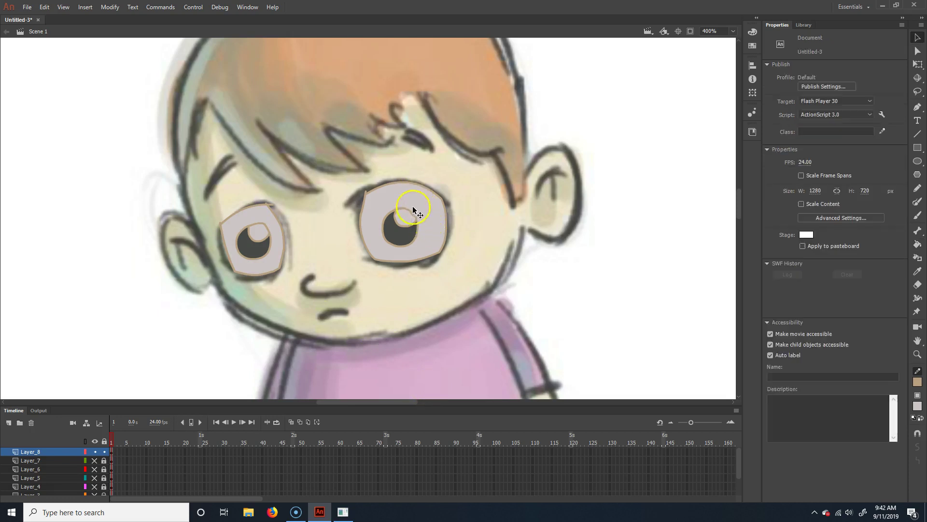
click(414, 238)
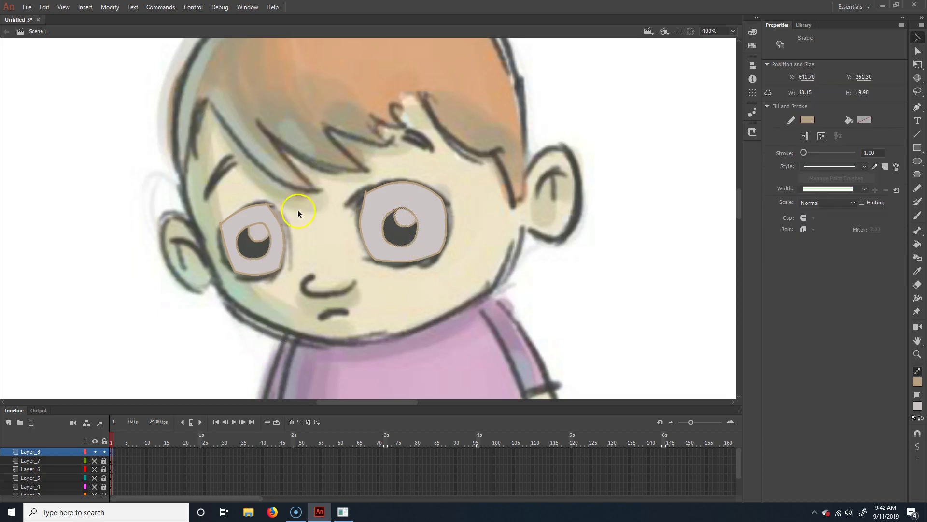
click(807, 121)
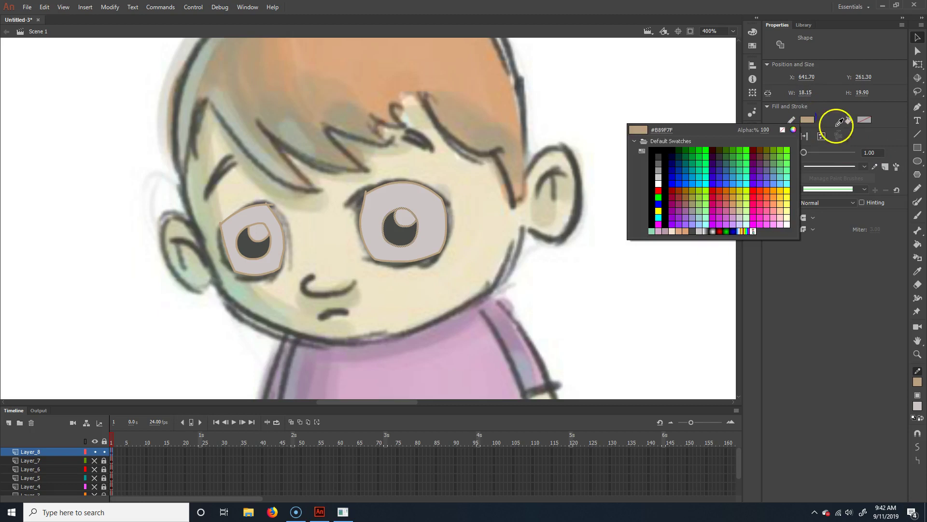
click(660, 148)
click(297, 287)
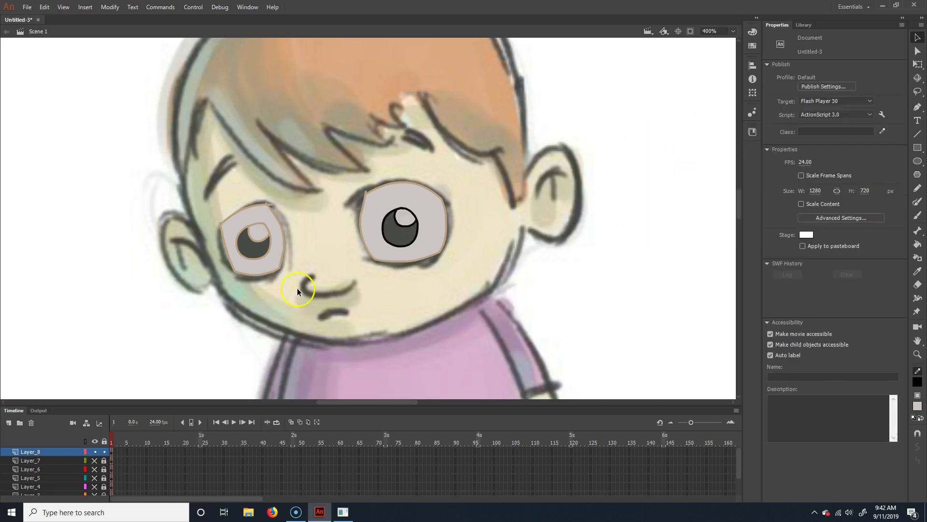
- Change the stroke colour of the smaller eye's pupil and highlight outlines to black
click(268, 255)
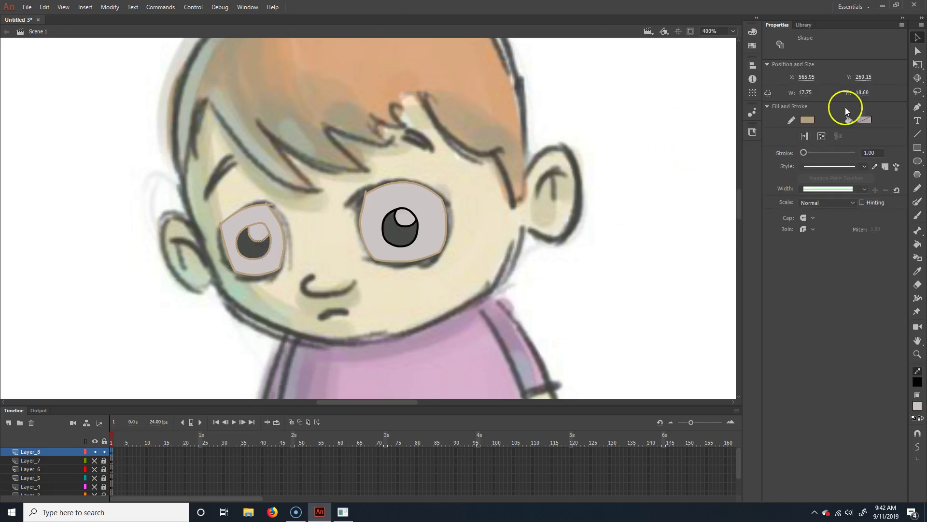
click(807, 120)
click(656, 146)
click(577, 332)
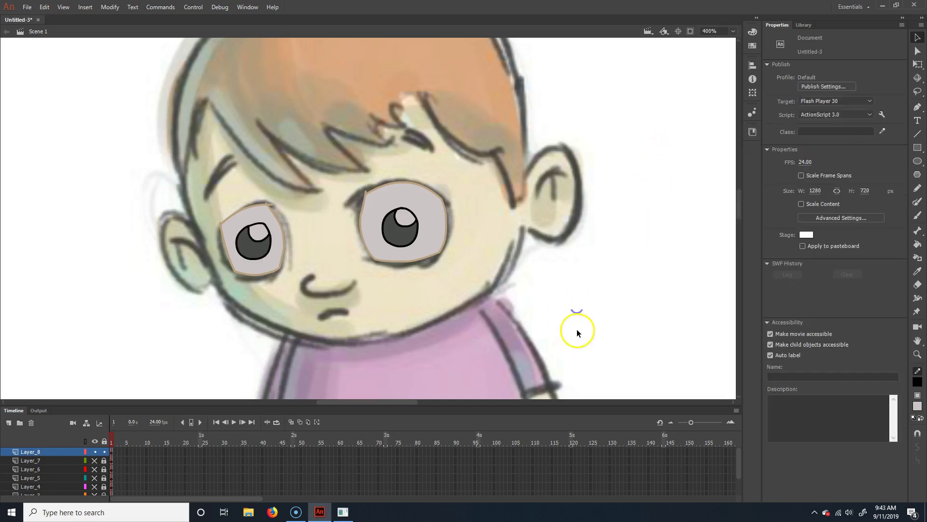
- Delete the tan outline around the white of the larger eye
click(432, 192)
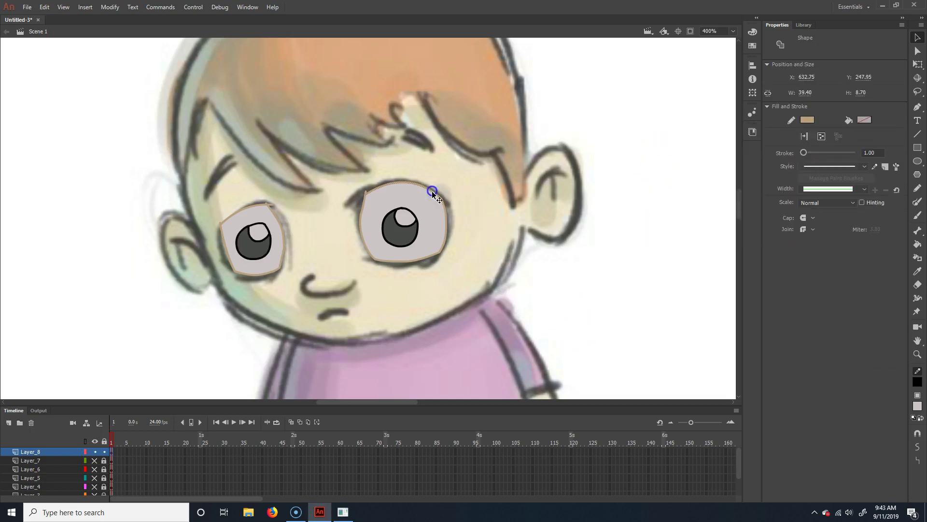
double_click(443, 197)
key(Delete)
- Delete all the tan outline segments around the white of the smaller eye
click(257, 204)
key(Delete)
click(280, 221)
key(Delete)
click(273, 210)
key(Delete)
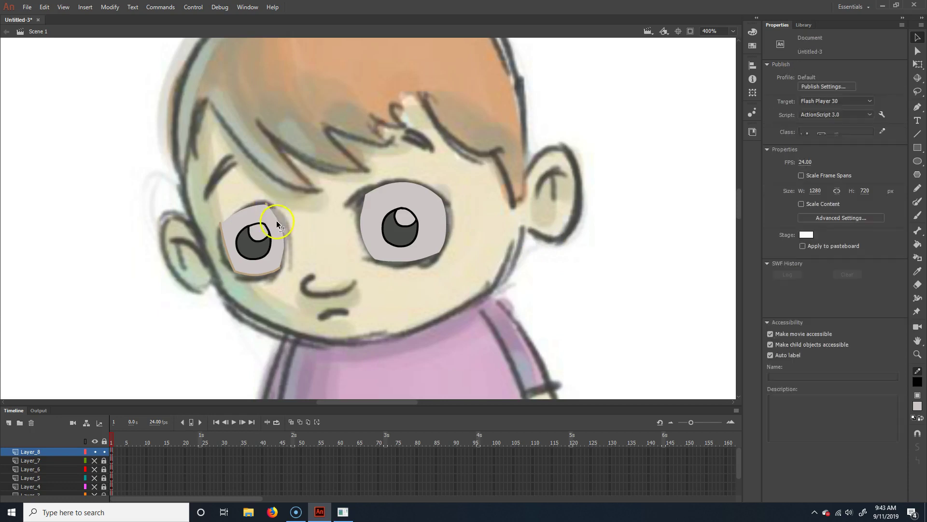
click(266, 205)
key(Delete)
double_click(274, 273)
key(Delete)
key(ctrl+minus)
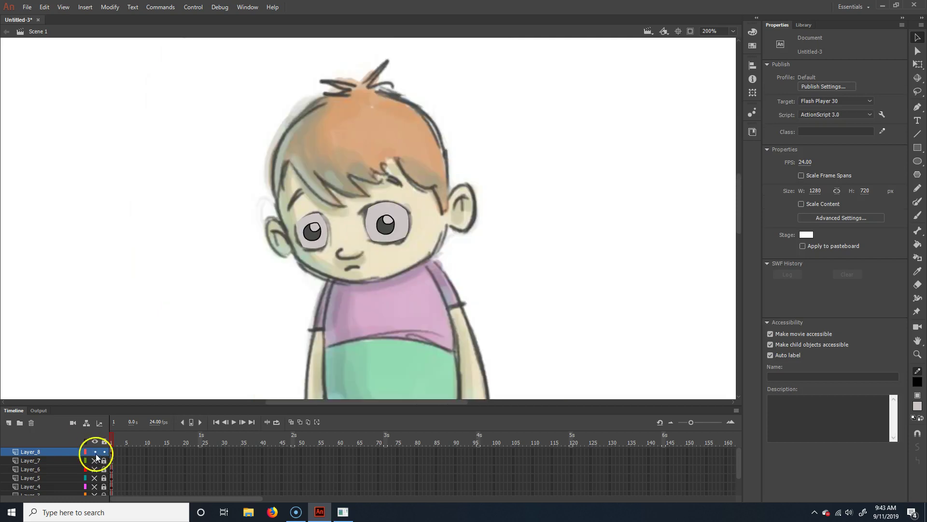
- Show the head artwork on Layer_7 and try to sample the tan line colour from inside the larger ear
click(94, 461)
click(105, 478)
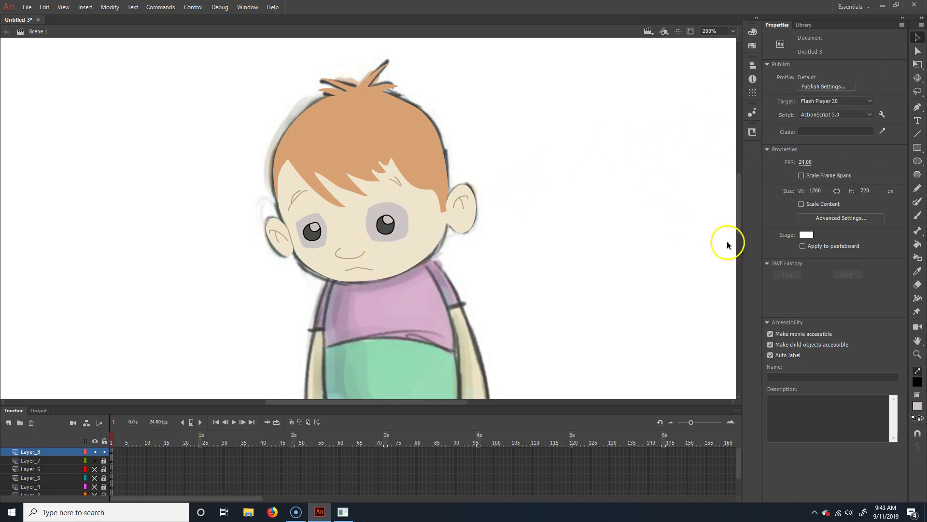
click(918, 257)
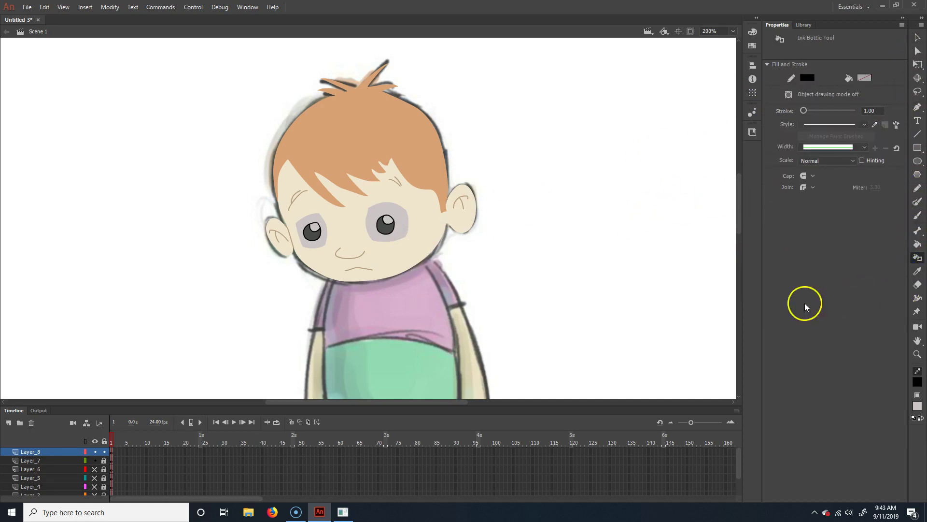
key(i)
click(463, 195)
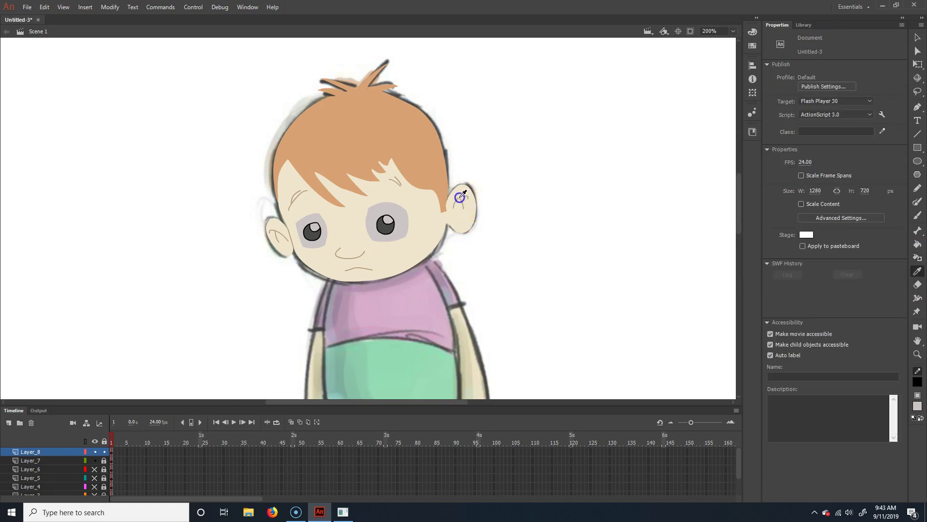
click(803, 25)
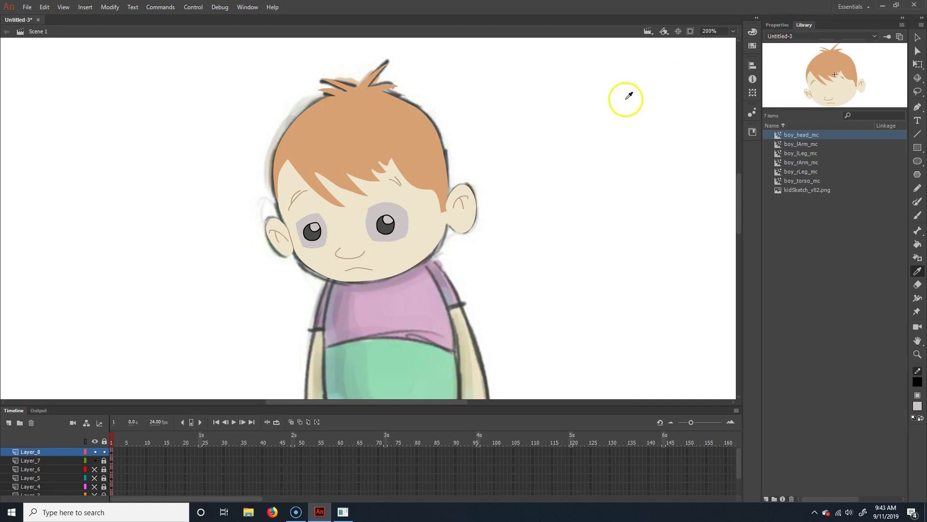
click(779, 25)
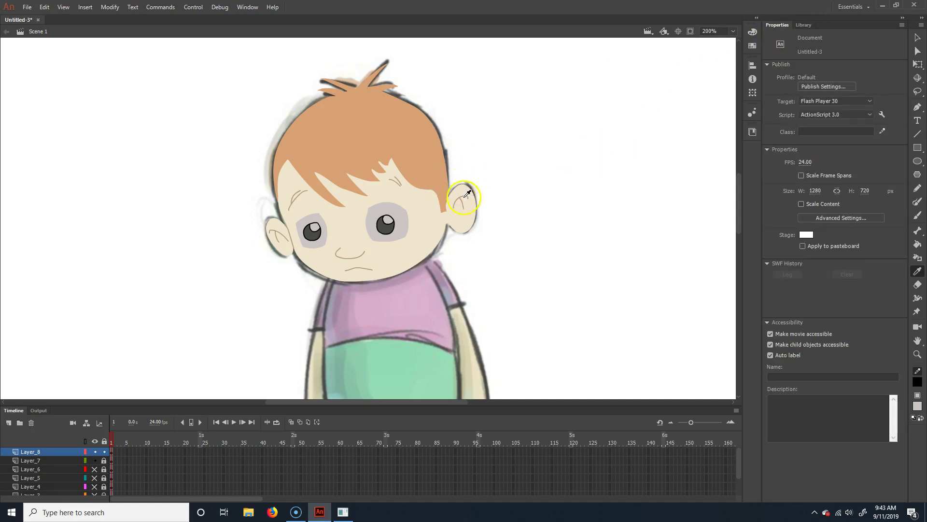
click(460, 198)
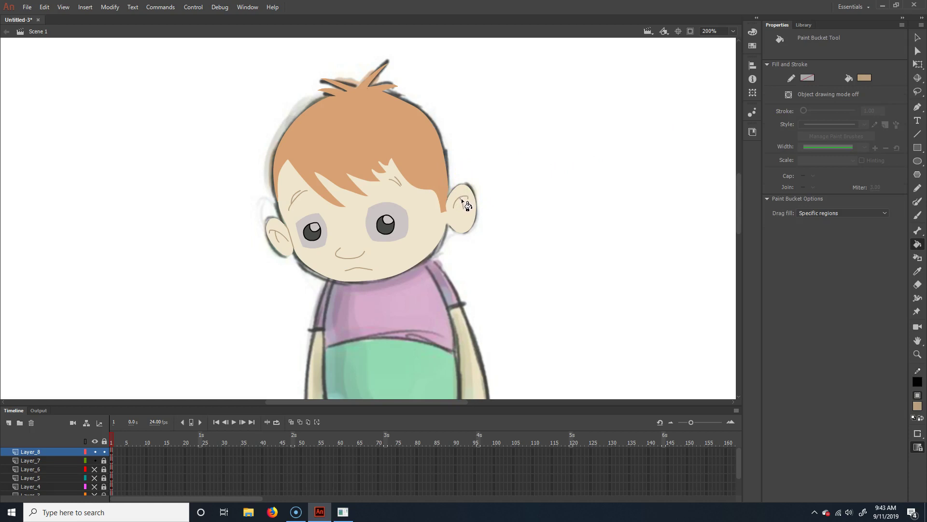
- Outline the whites of both eyes with the Ink Bottle, using the tan sampled from the larger ear's inner line
click(918, 258)
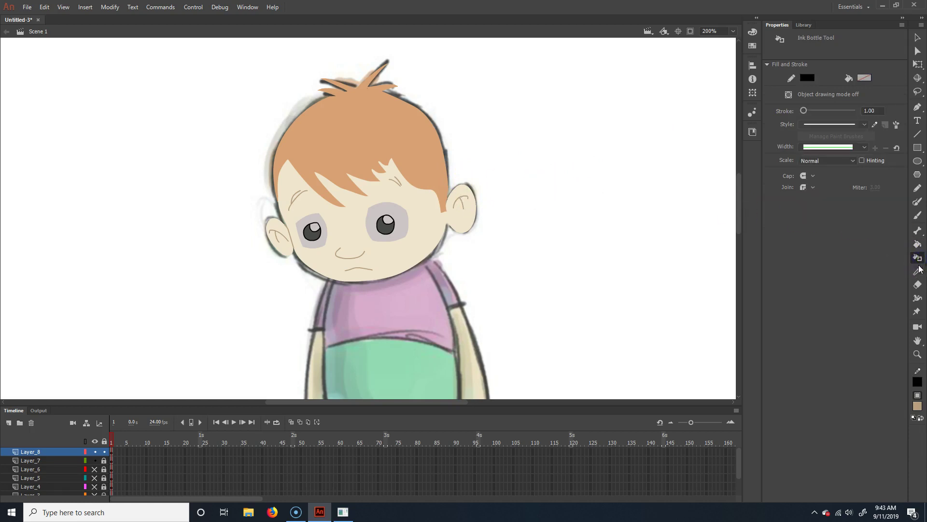
click(808, 78)
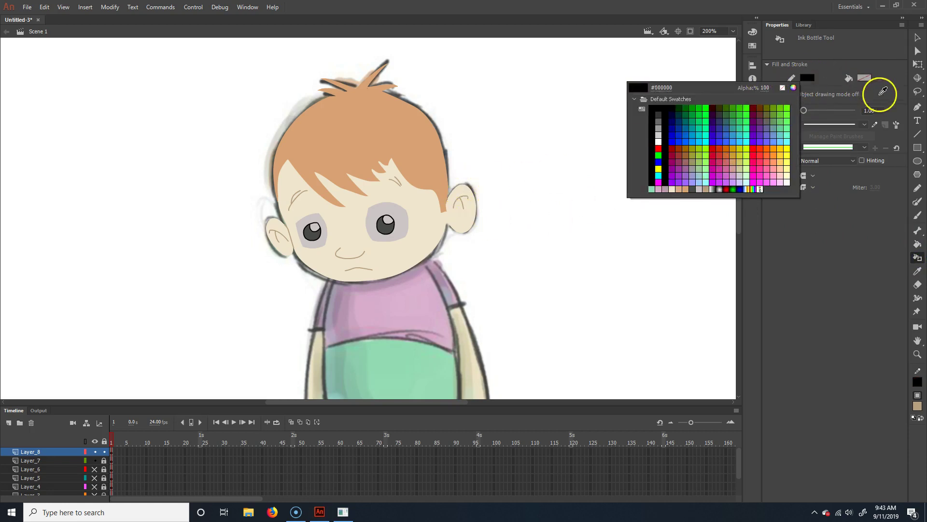
click(462, 193)
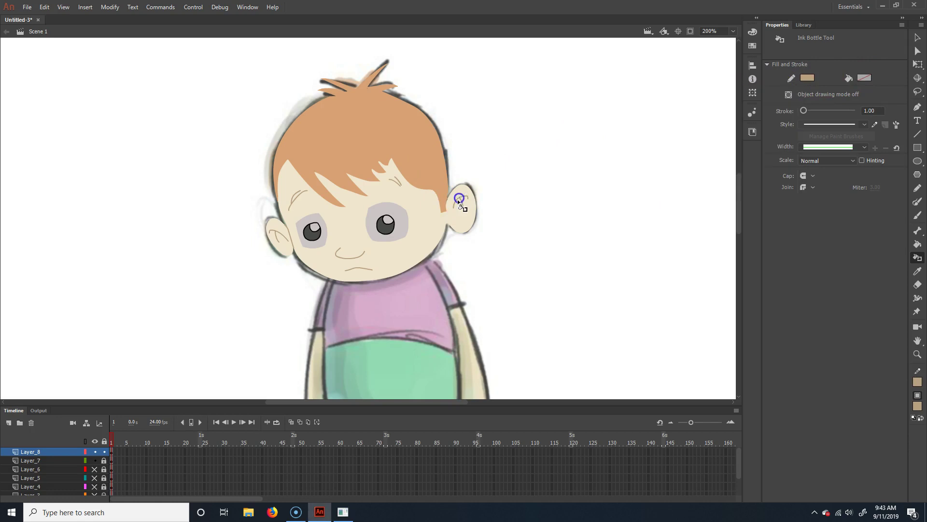
click(402, 218)
key(ctrl+z)
click(406, 222)
click(323, 246)
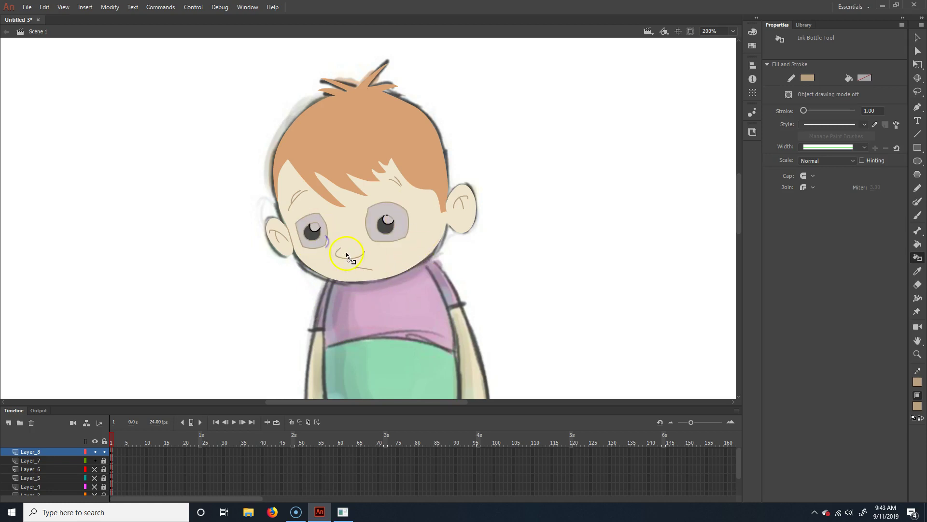
- Set the Ink Bottle stroke to black and reapply it to the pupil and highlight outlines of both eyes
click(808, 78)
click(661, 113)
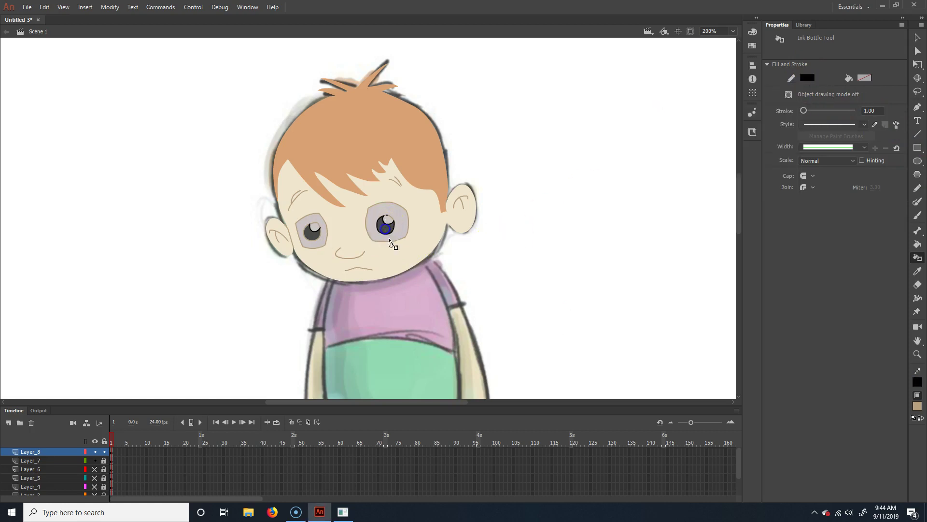
click(311, 236)
click(390, 222)
key(ctrl+minus)
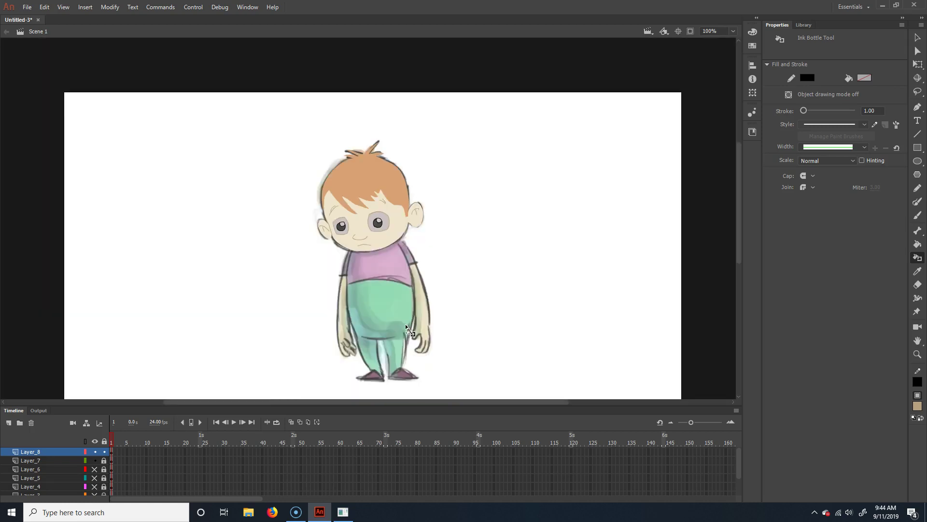
- Hide the head artwork on Layer_7 and select all the artwork of both eyes
click(95, 460)
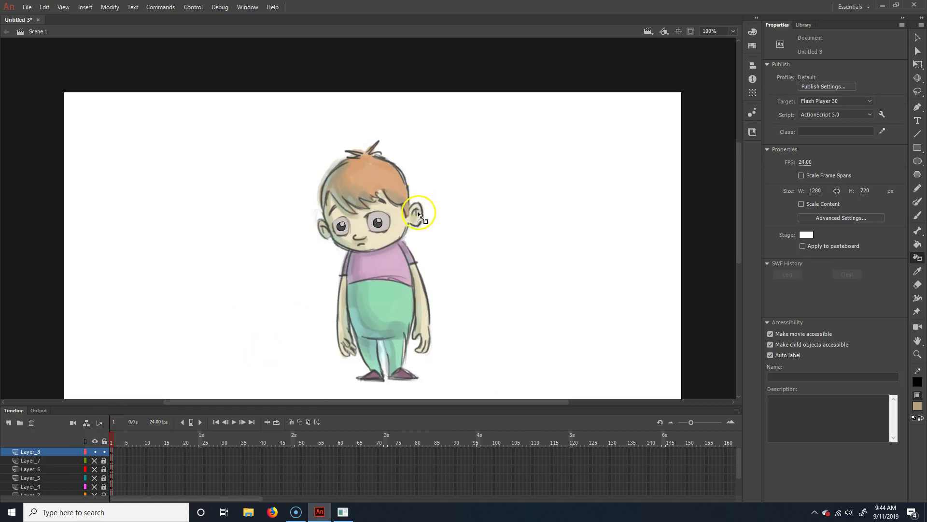
key(v)
drag(434, 178, 298, 270)
key(ctrl+=)
key(ctrl+=)
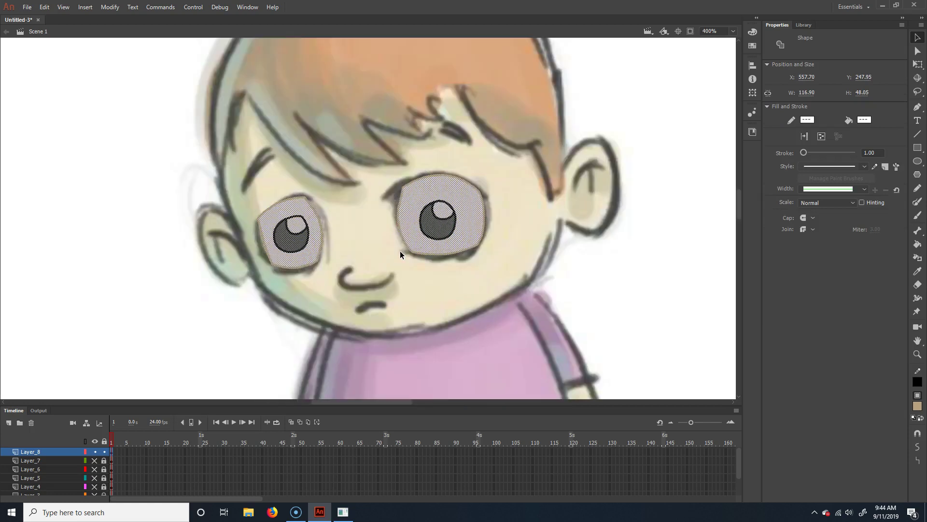
- Convert the two selected eyes into a movie clip symbol named boy_eyes_mc
click(917, 65)
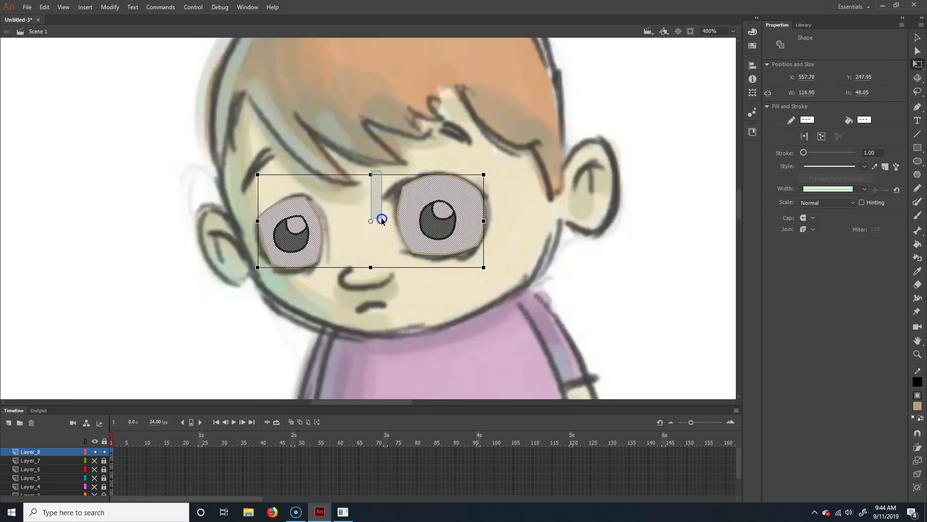
click(400, 182)
drag(186, 161, 599, 343)
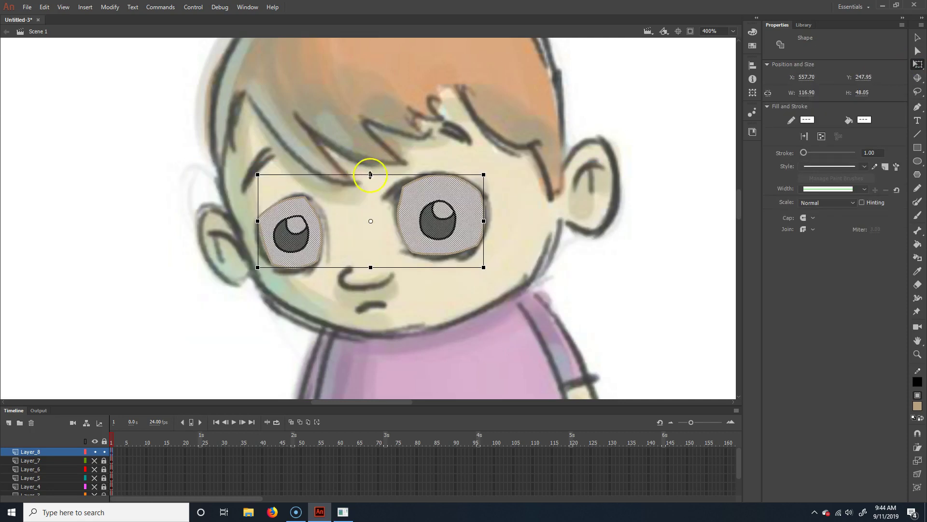
mouse_move(374, 183)
mouse_down()
mouse_move(380, 220)
mouse_move(367, 169)
mouse_up()
key(F8)
text(boy_eyes_mc)
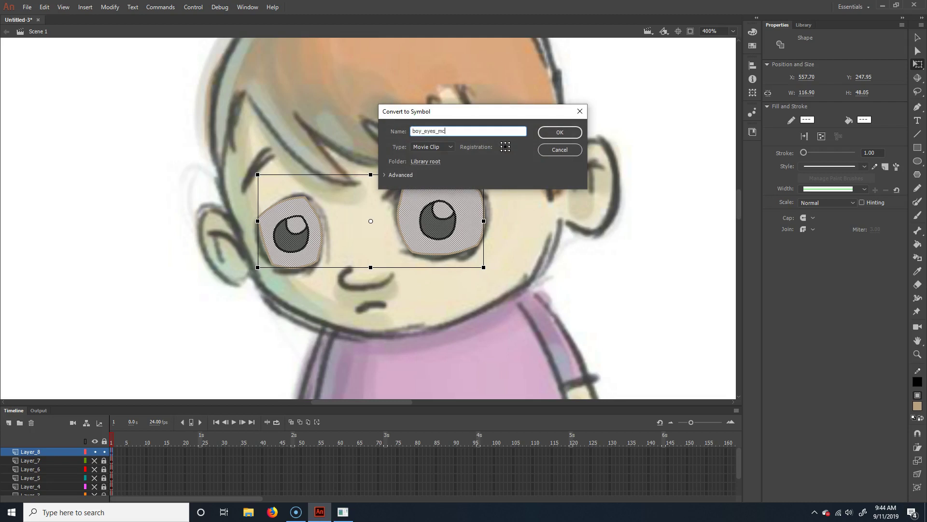
key(Return)
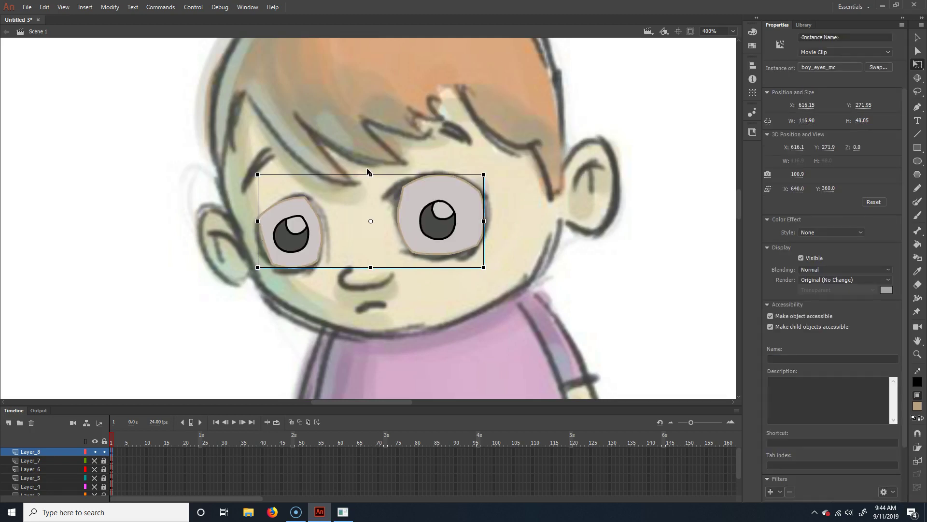
- Lock and hide Layer_8, which holds the eyes symbol
key(ctrl+minus)
key(ctrl+minus)
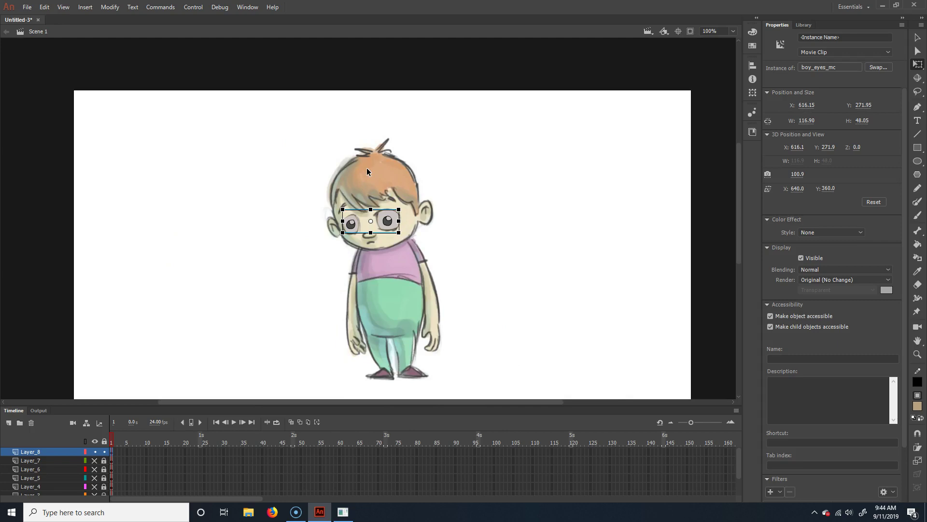
click(104, 451)
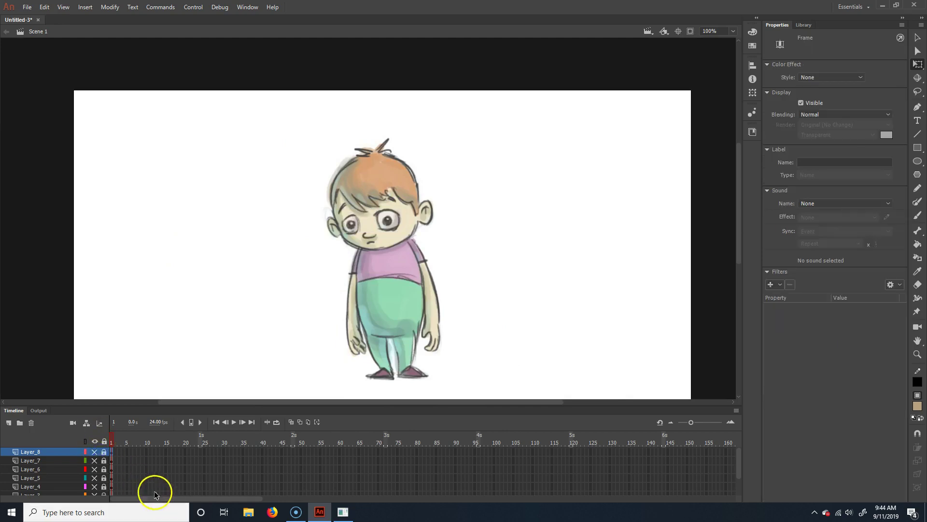
- Expand the timeline to list every layer, show all the body-part layers and hide the reference layer
drag(459, 332, 466, 261)
drag(296, 403, 280, 351)
drag(95, 388, 93, 441)
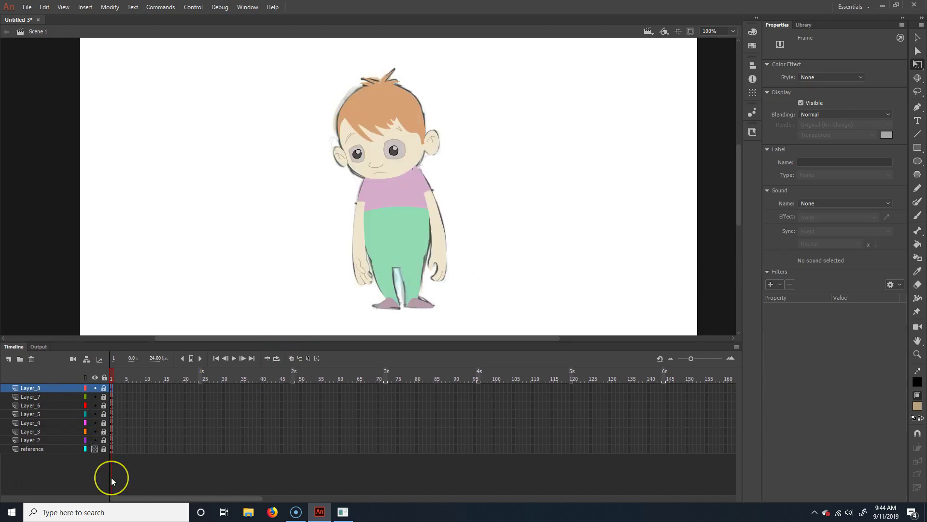
click(95, 449)
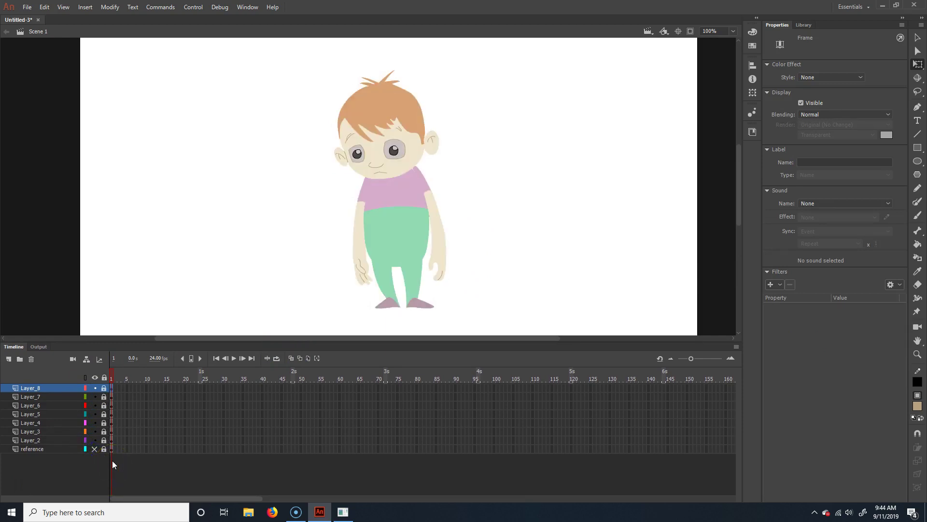